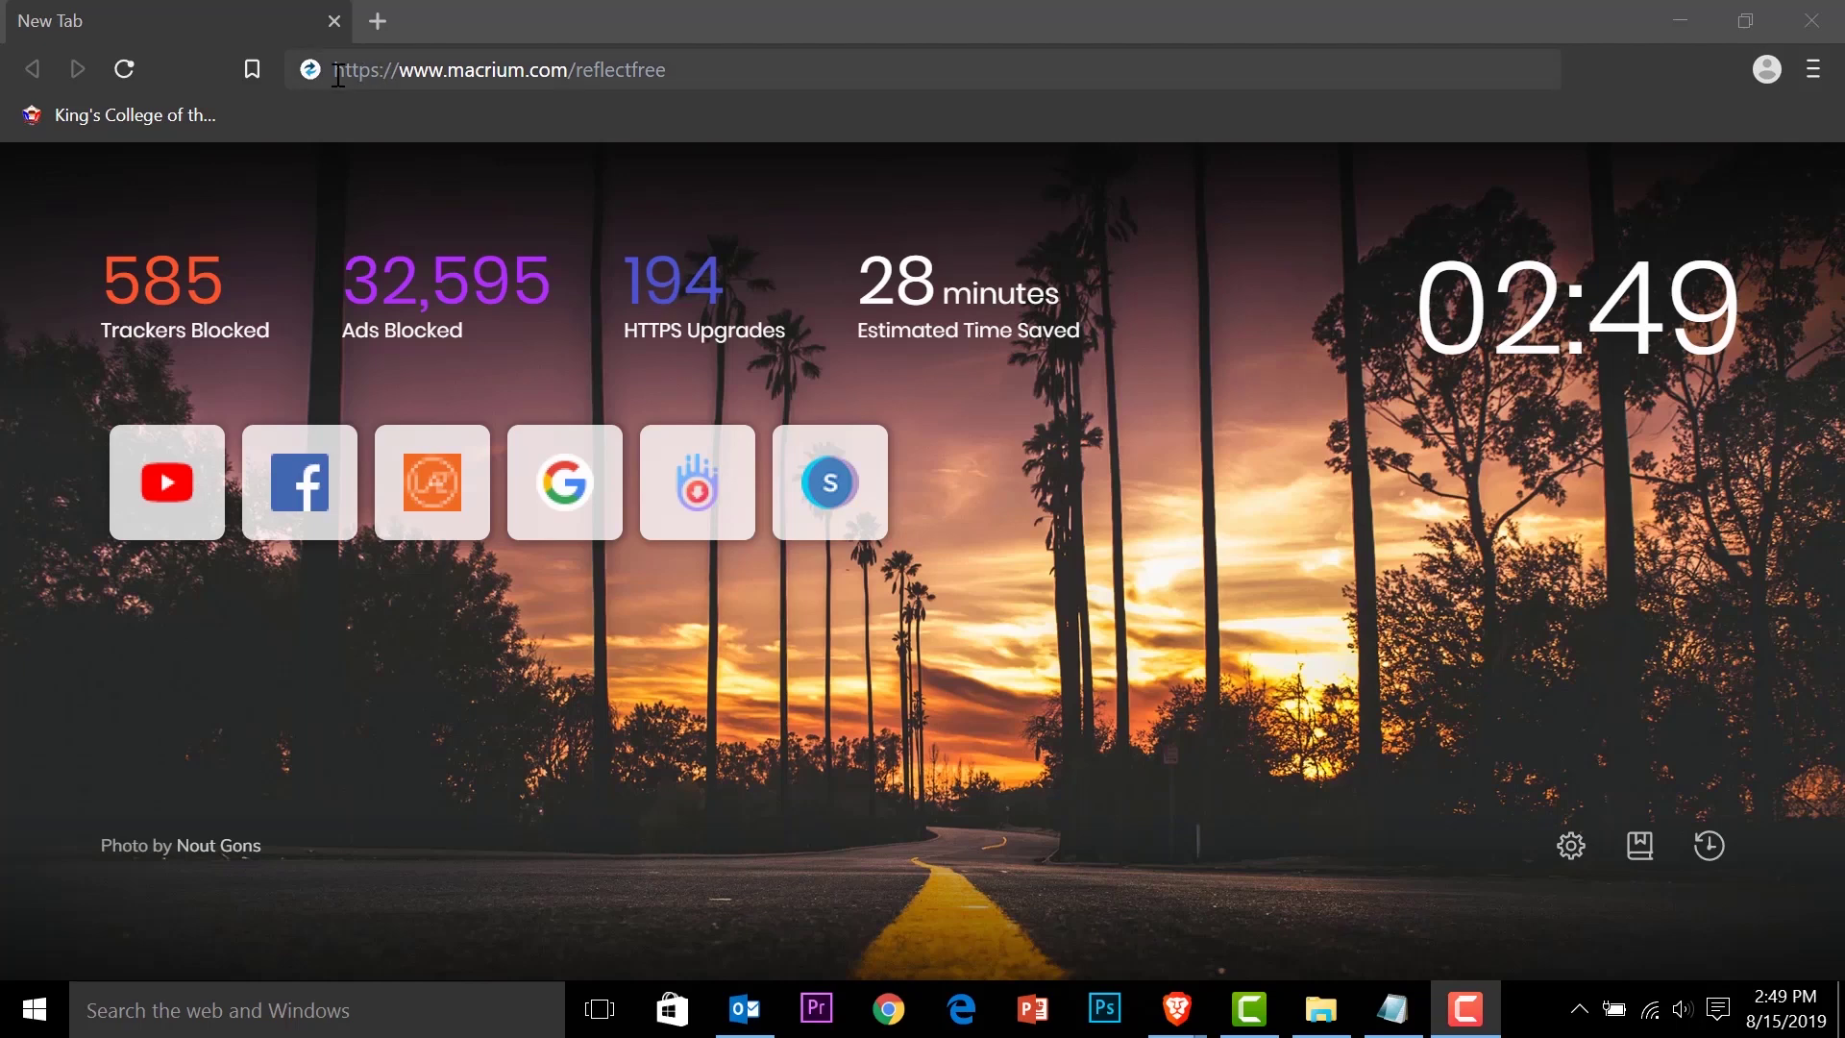
Step: Load the Macrium Reflect Free (reflectfree) web page
left_click_drag(338, 75, 669, 65)
left_click(747, 69)
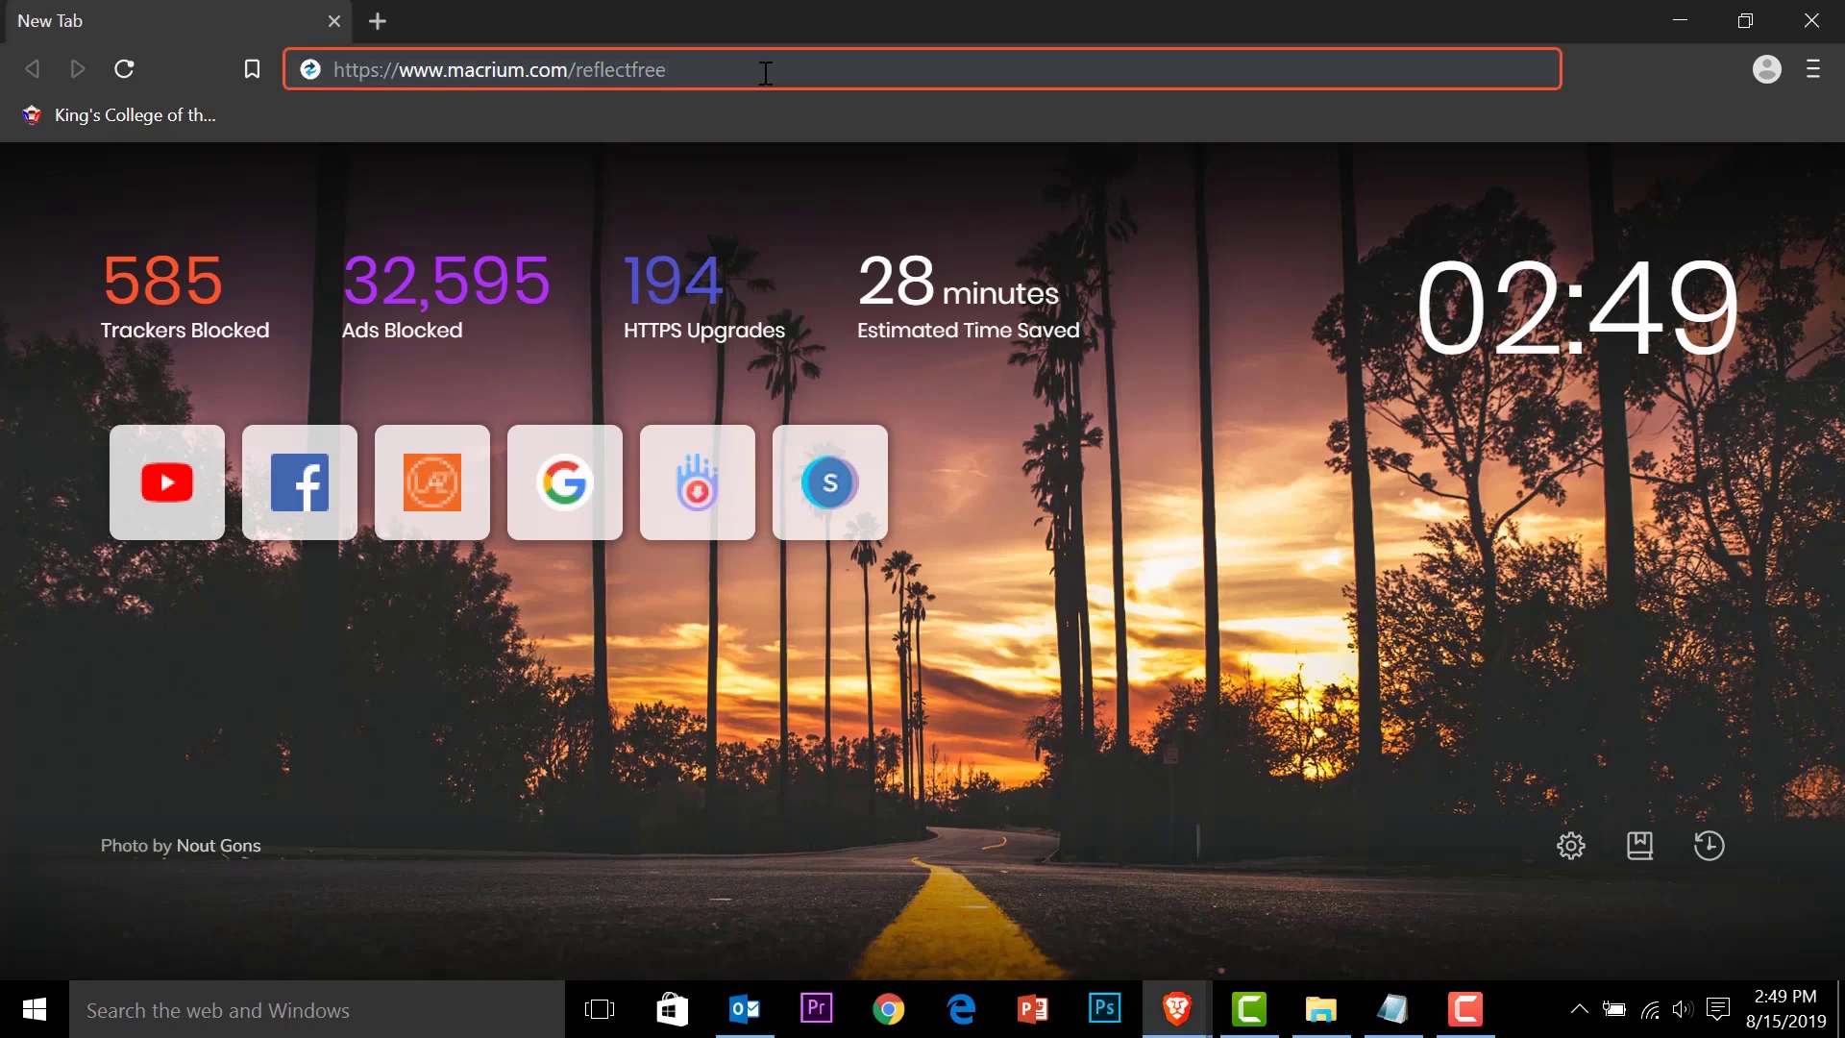
key("Return")
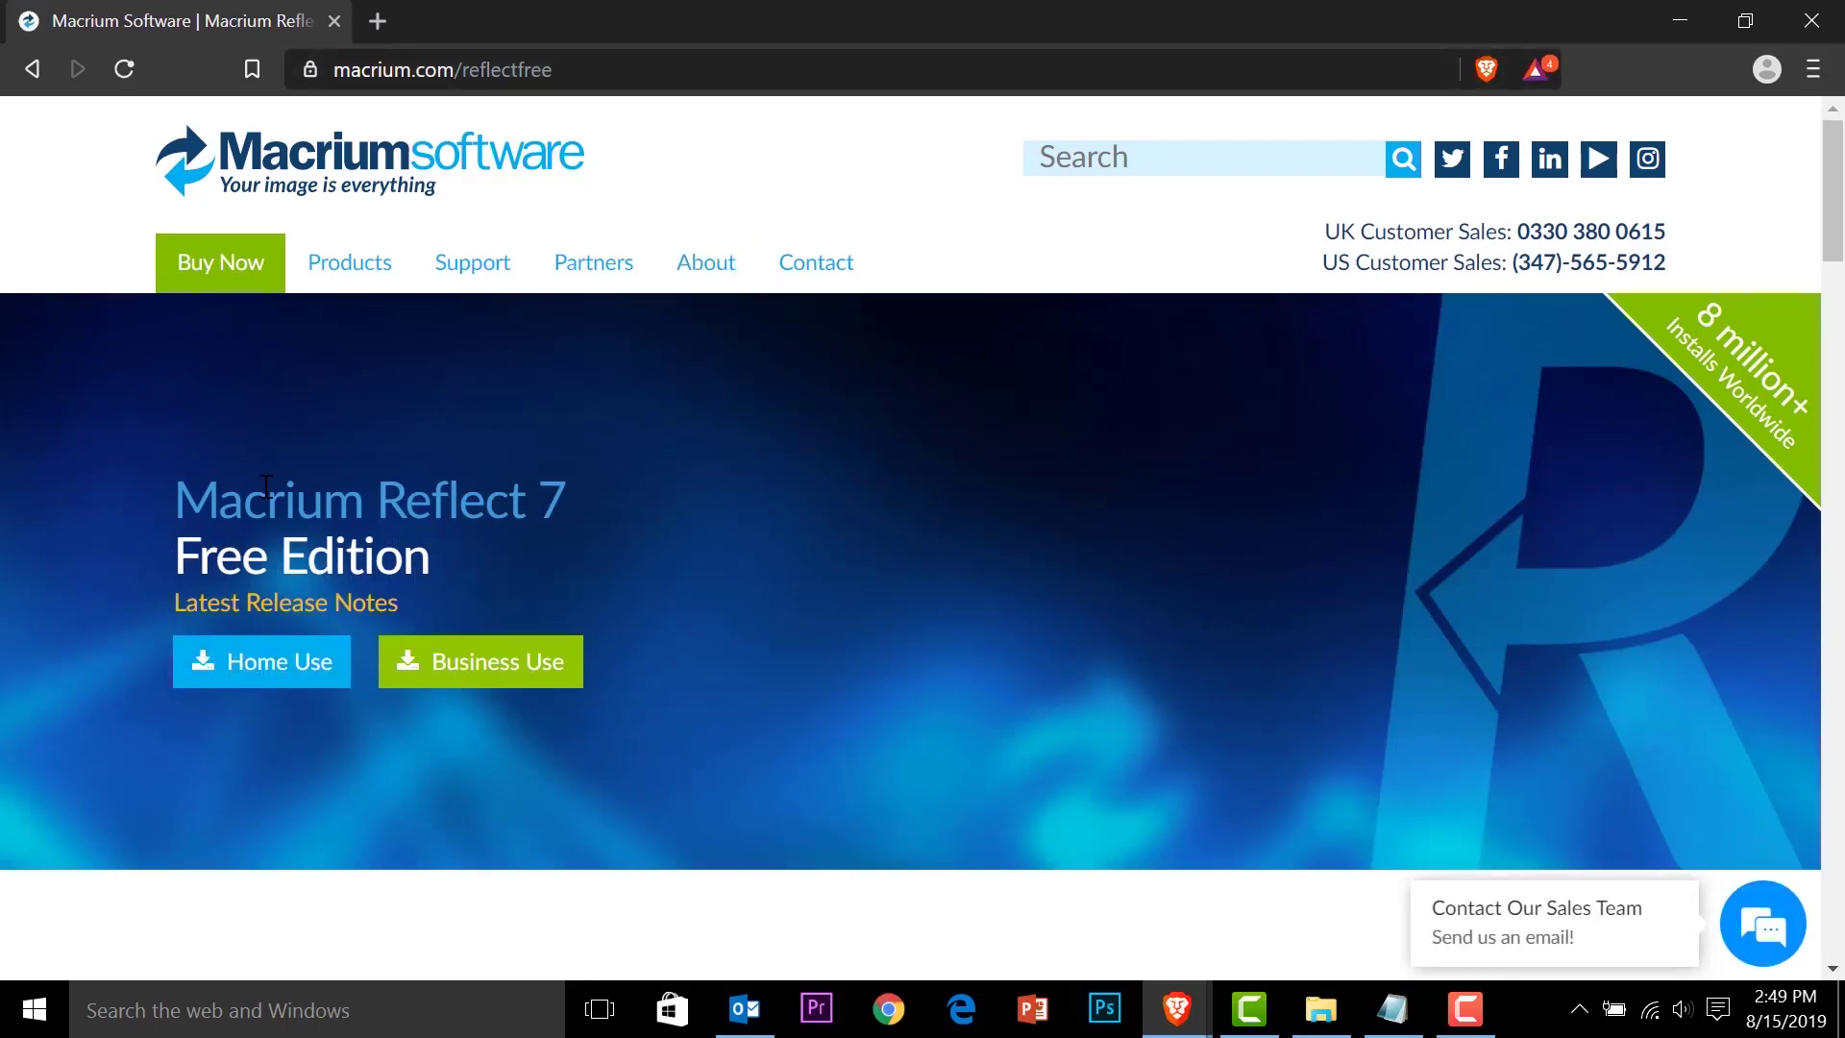
scroll(290, 523, "down", 3)
scroll(293, 516, "up", 3)
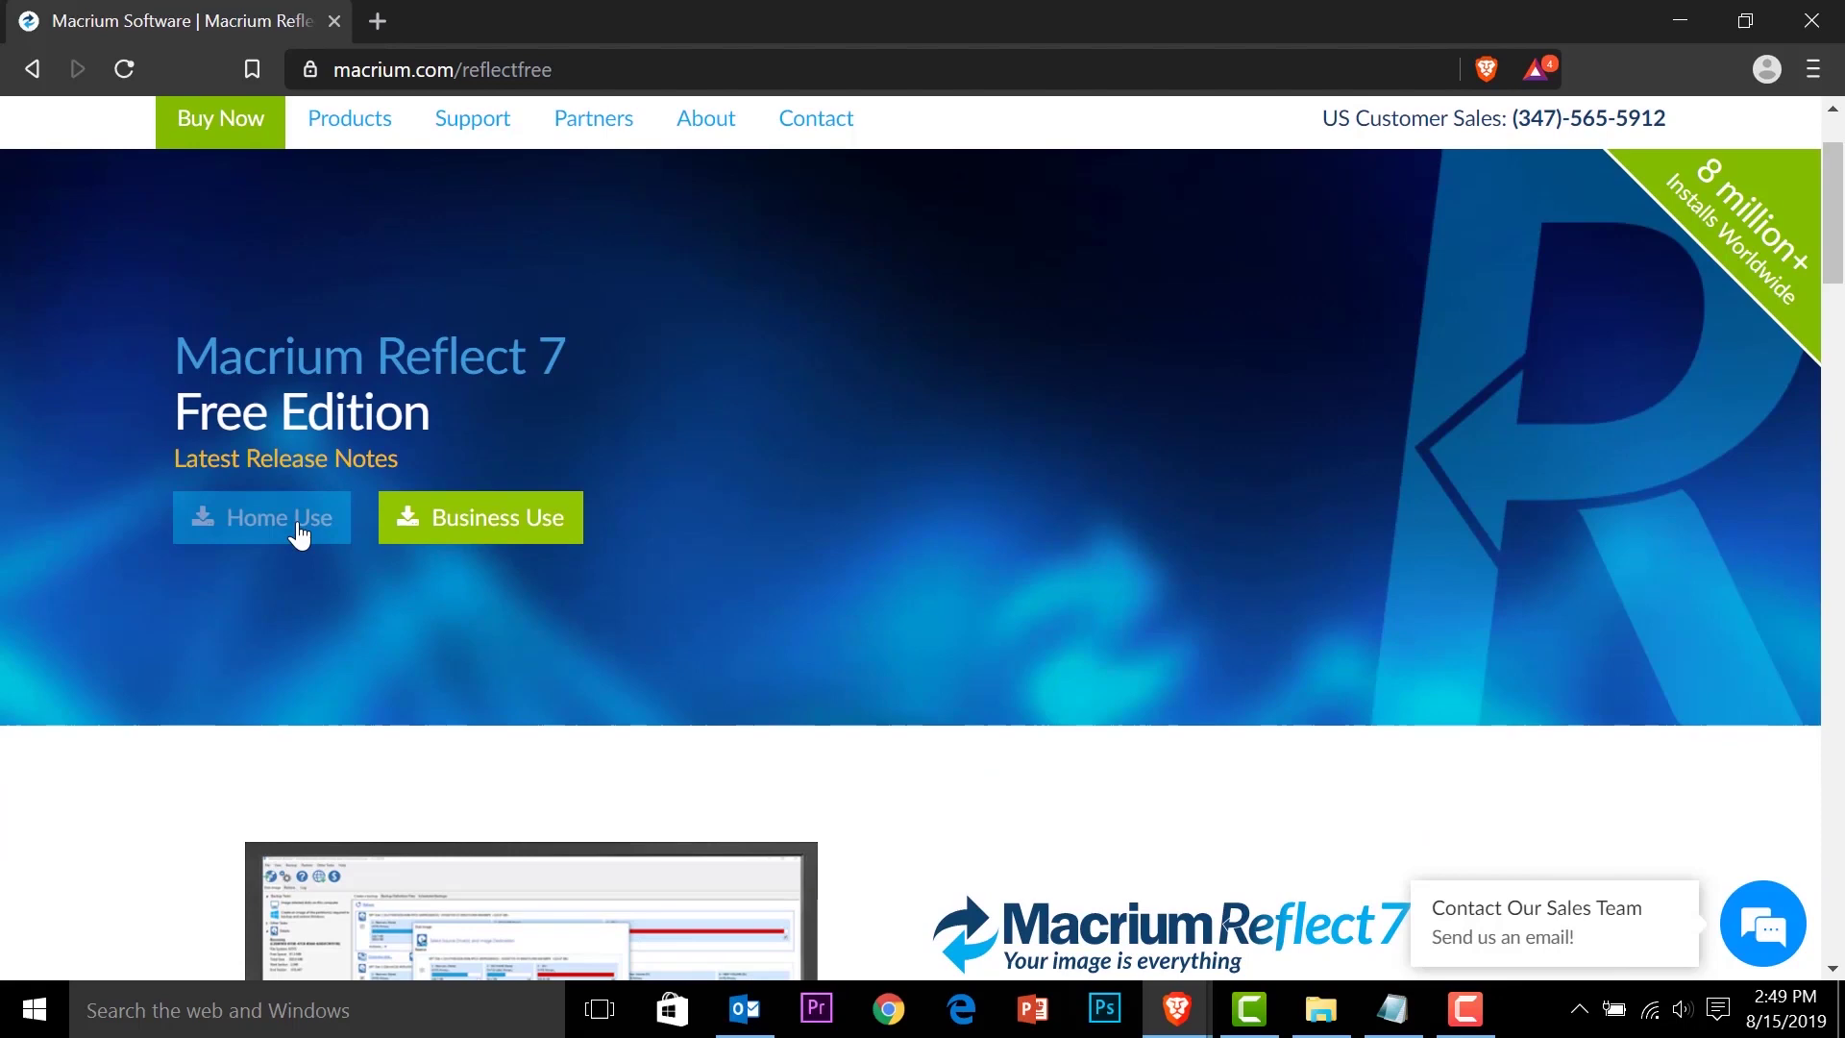
Step: Register your e-mail address for the Home Use edition, declining news, and close the confirmation
left_click(297, 524)
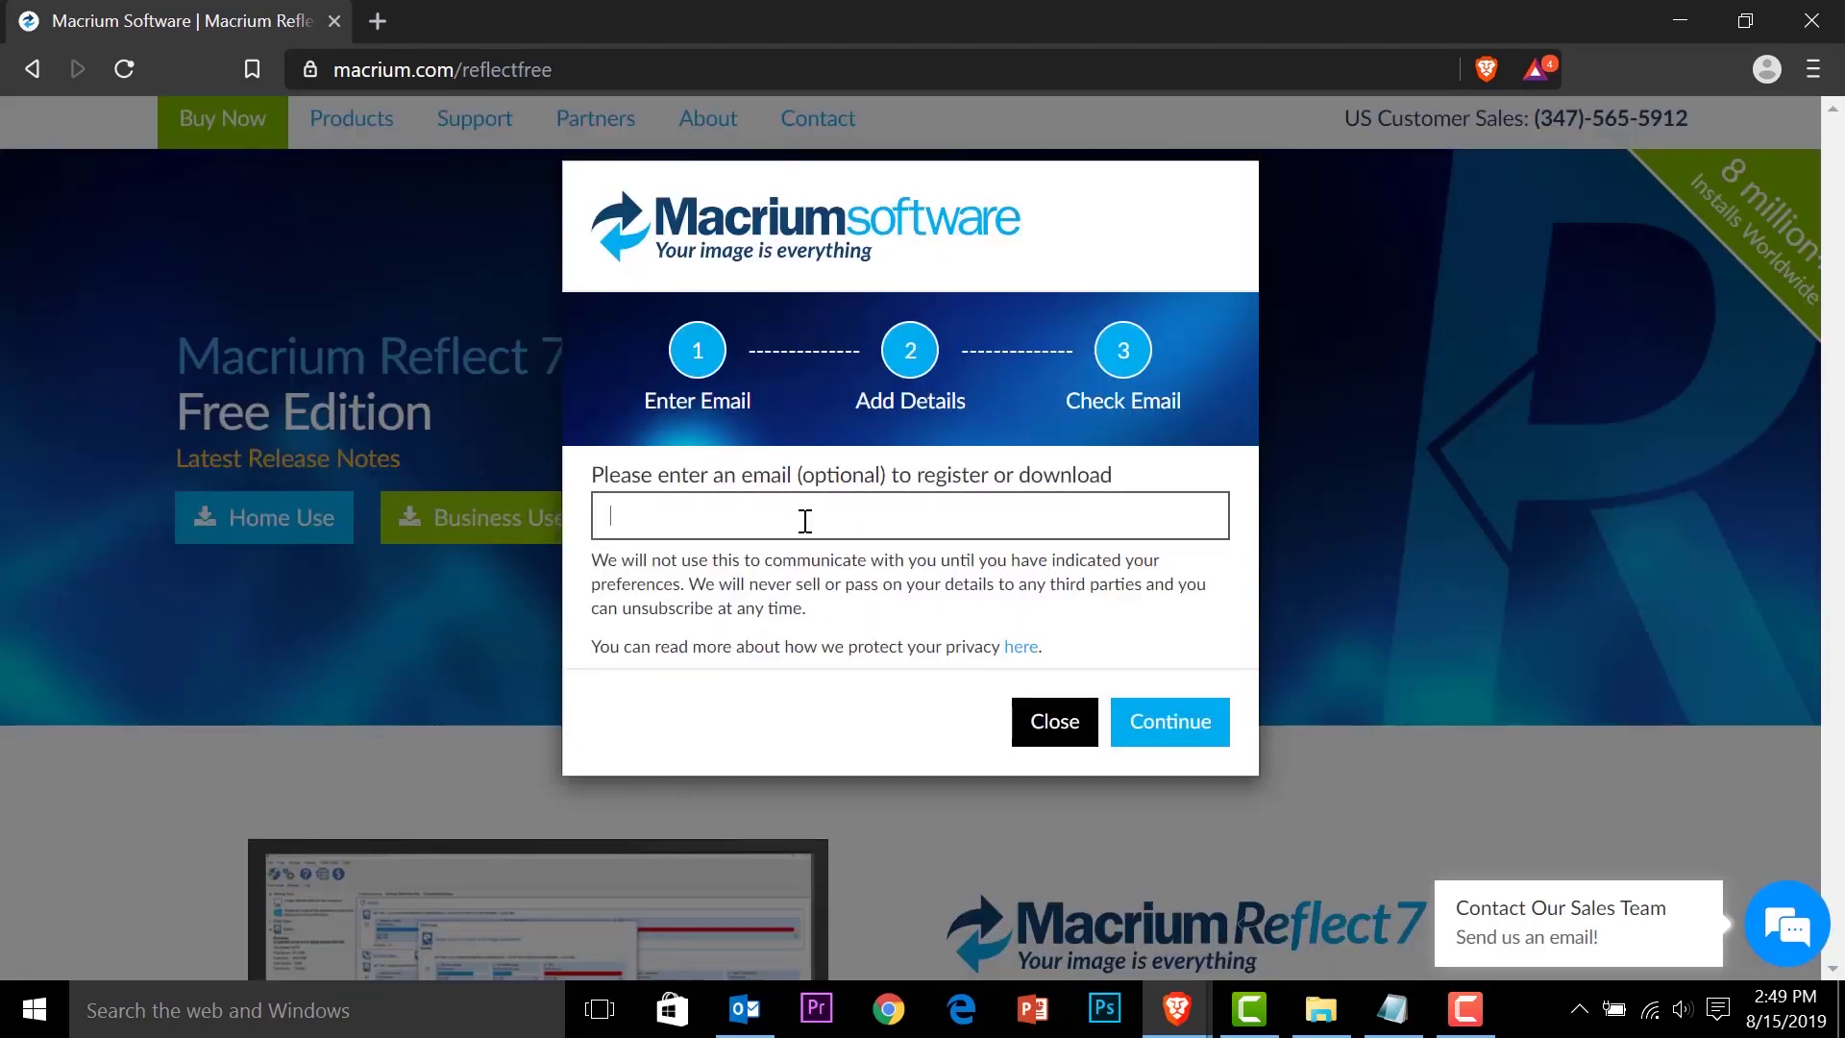
type("yoda")
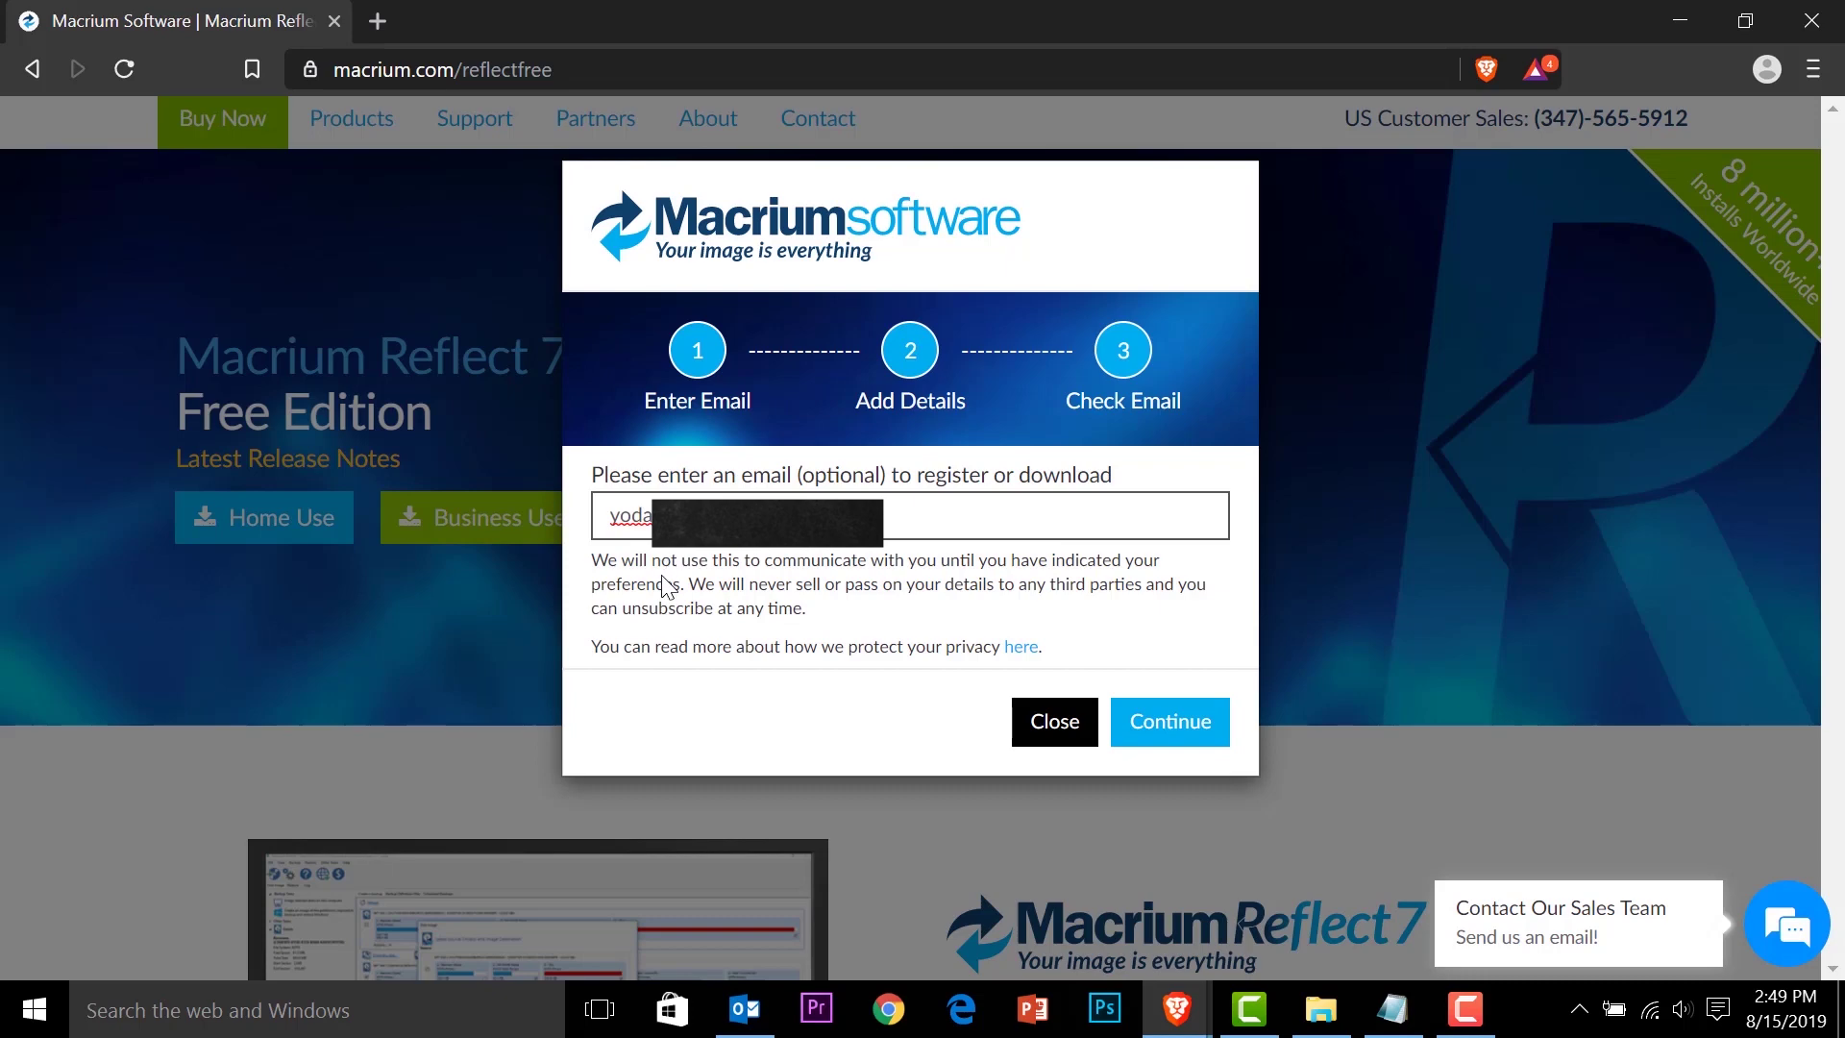
left_click(1168, 736)
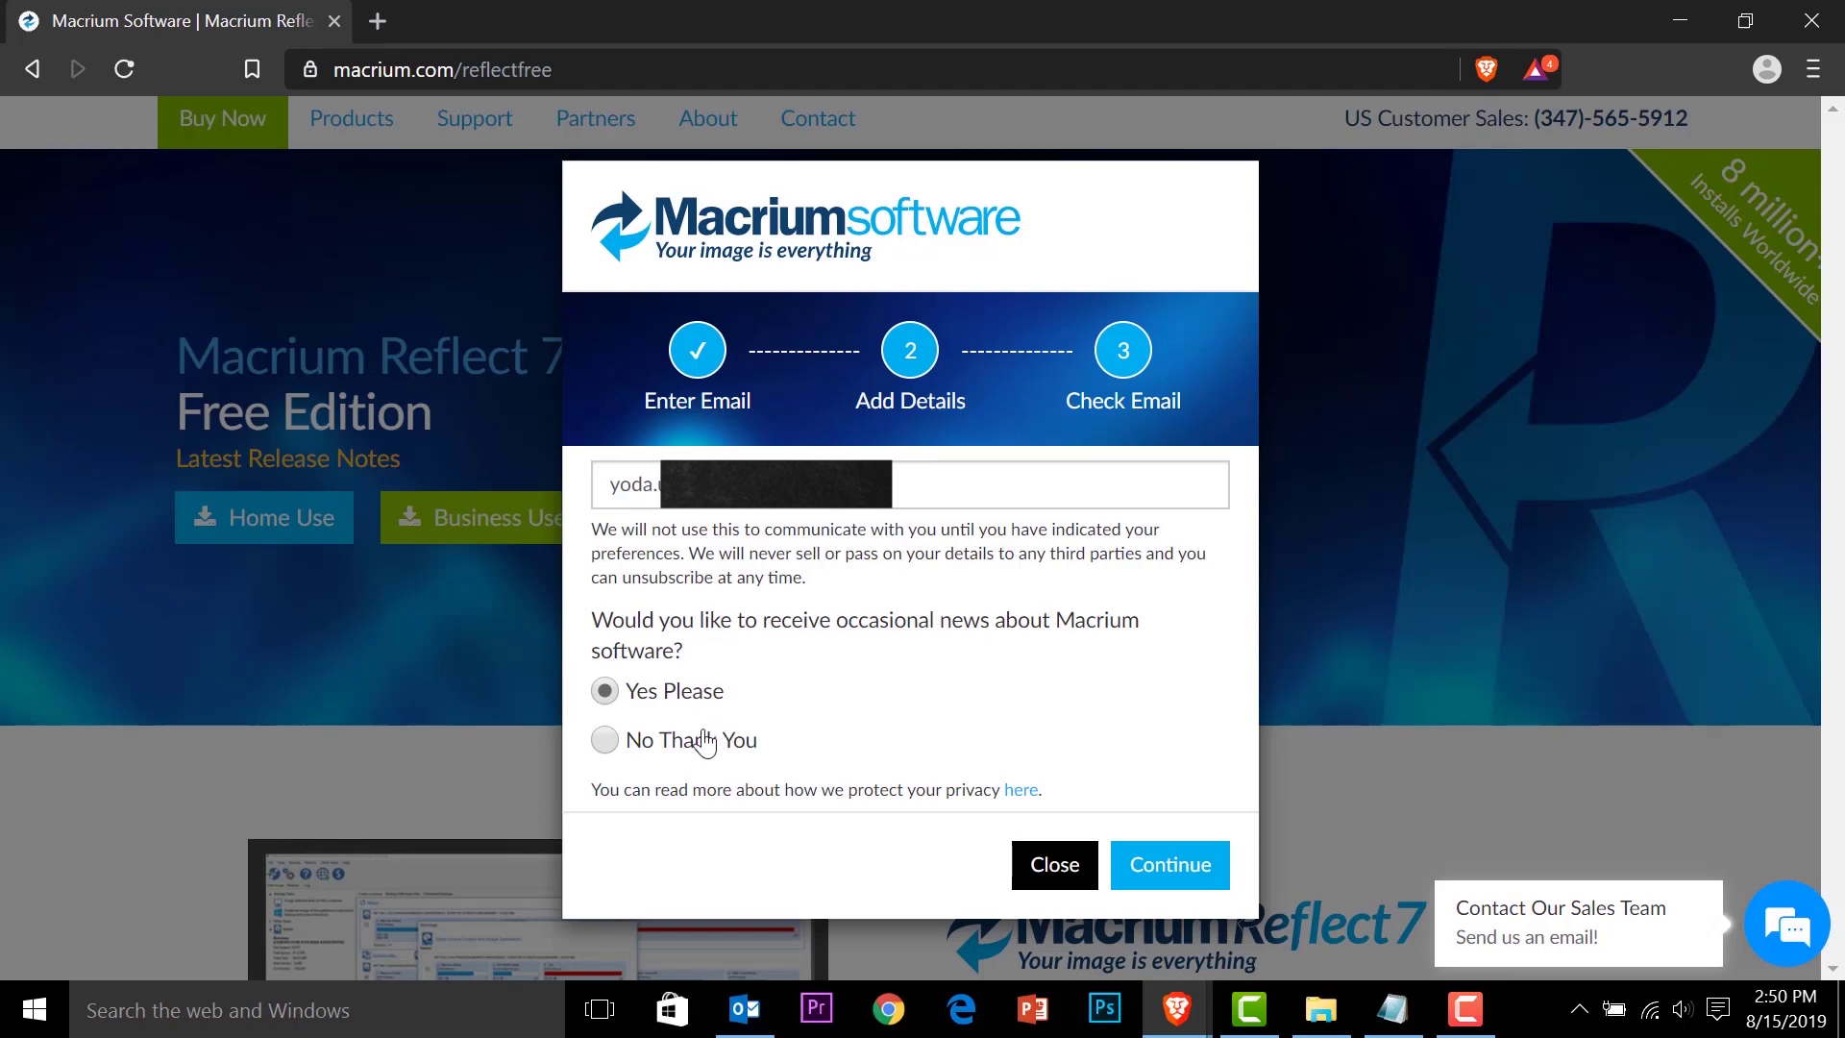
left_click(1150, 871)
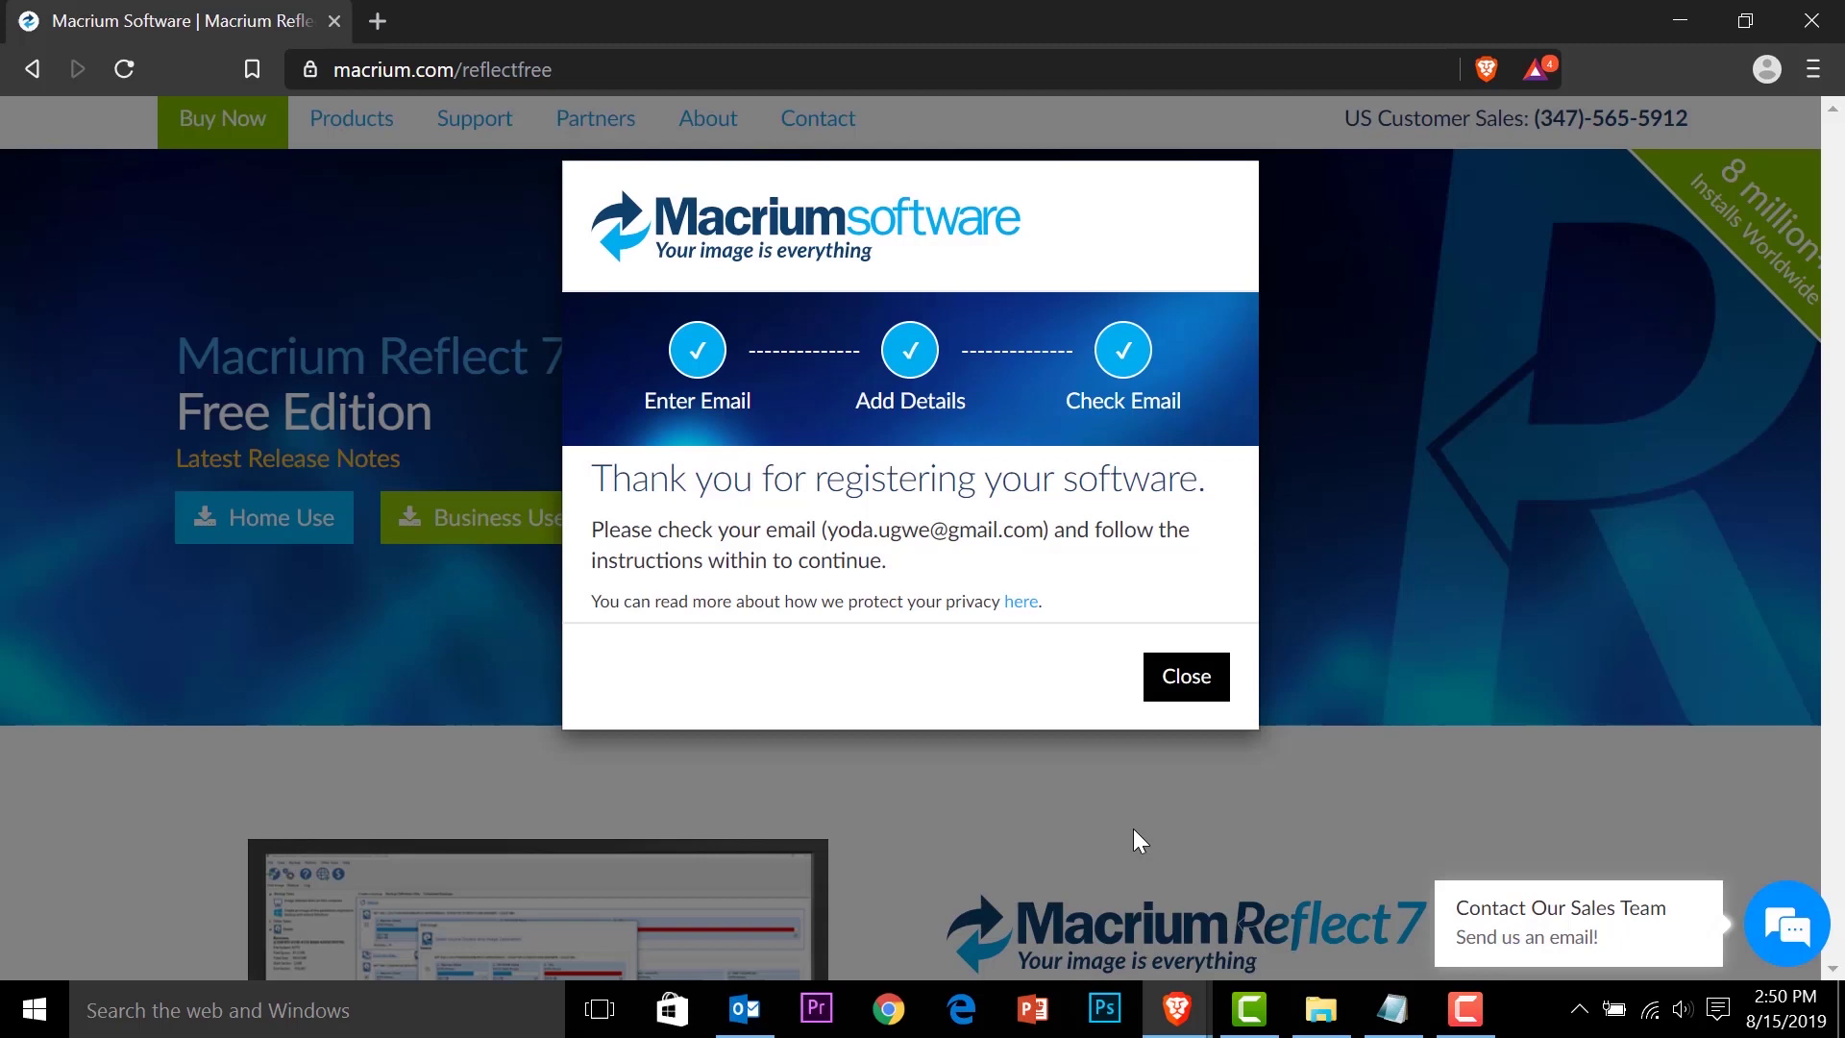
left_click(1187, 685)
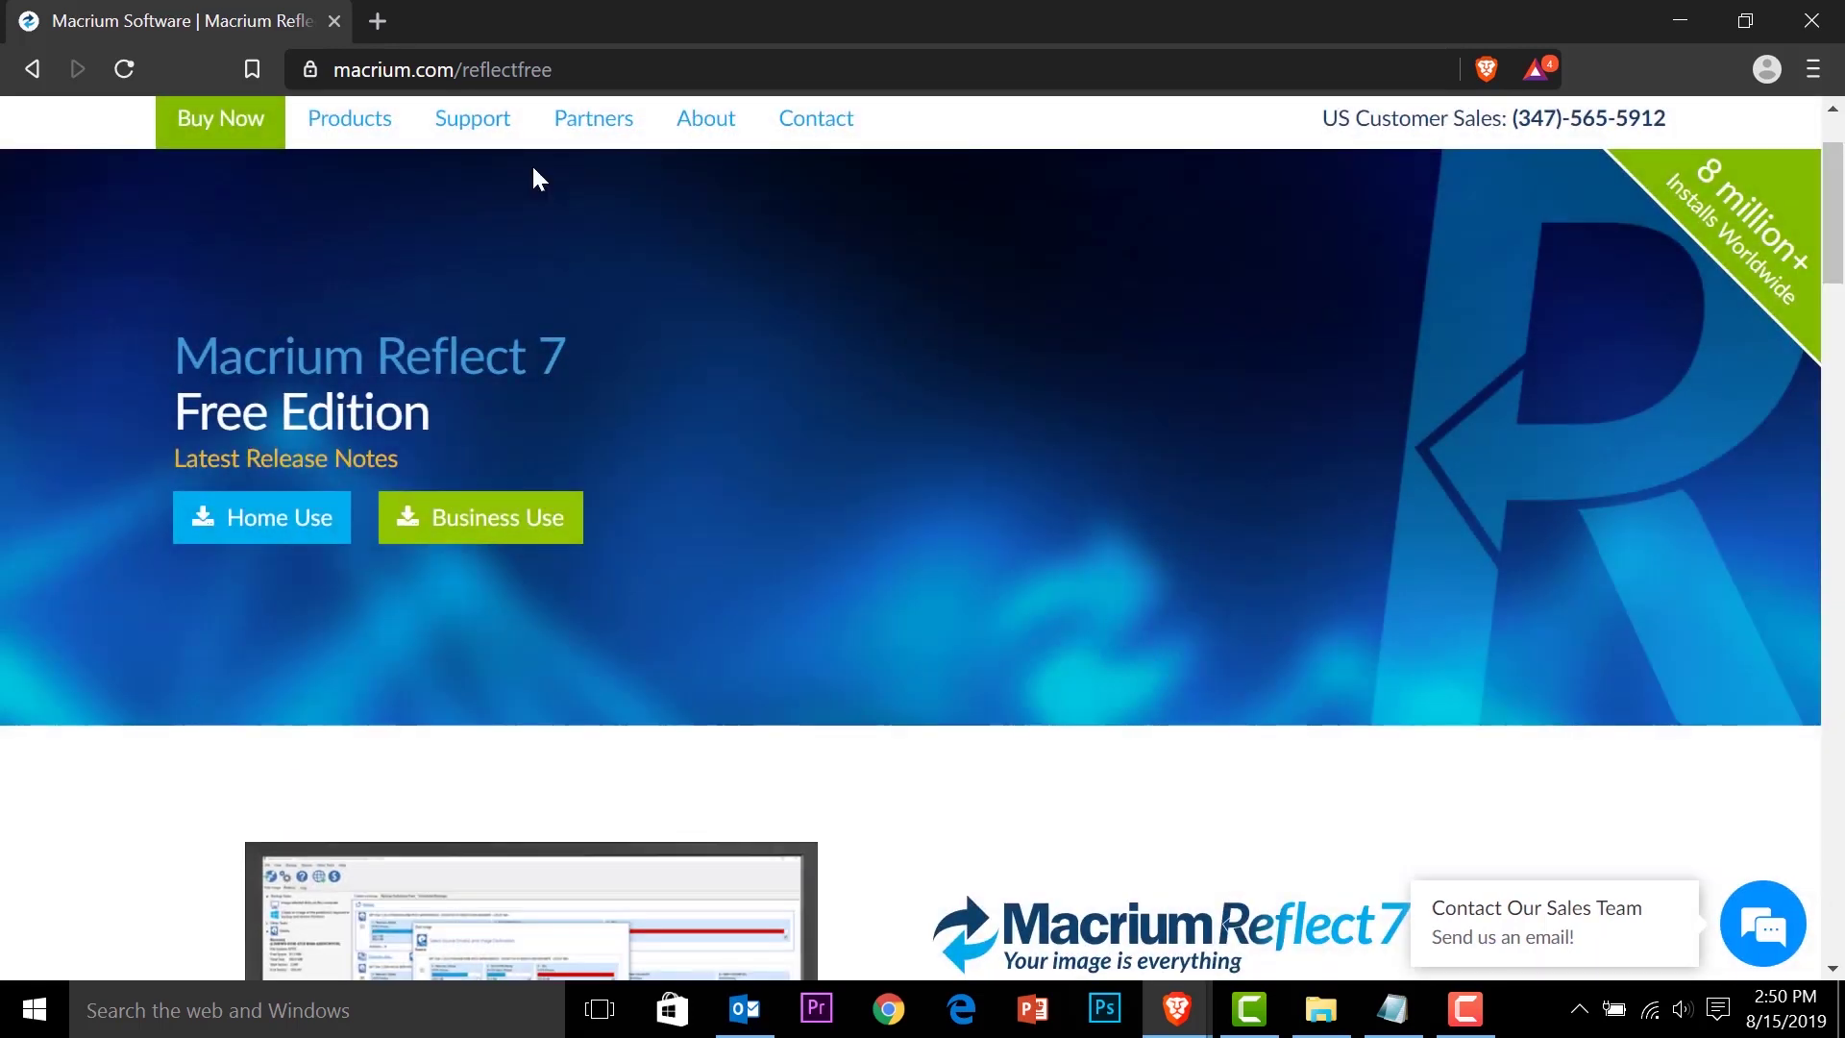
Step: Open Gmail in a new tab via a Google search and the apps grid
left_click(383, 21)
type("gm")
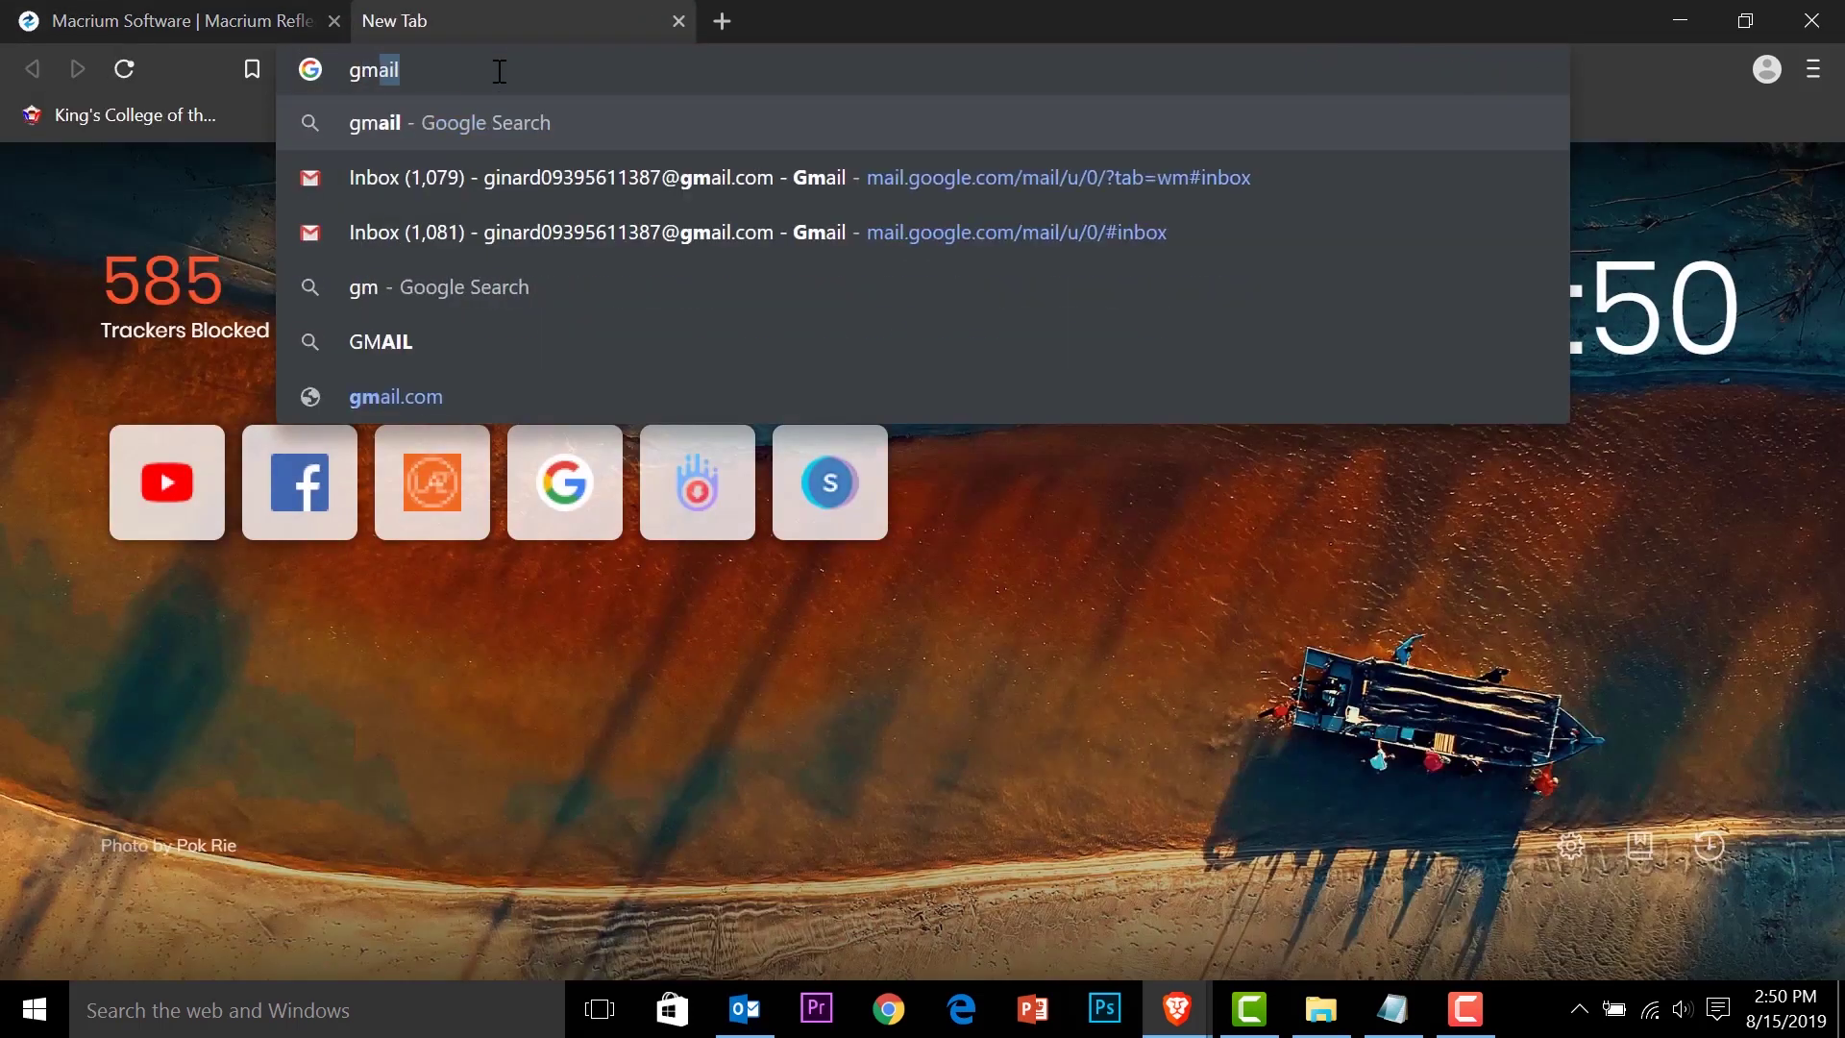
type("ail")
key("Return")
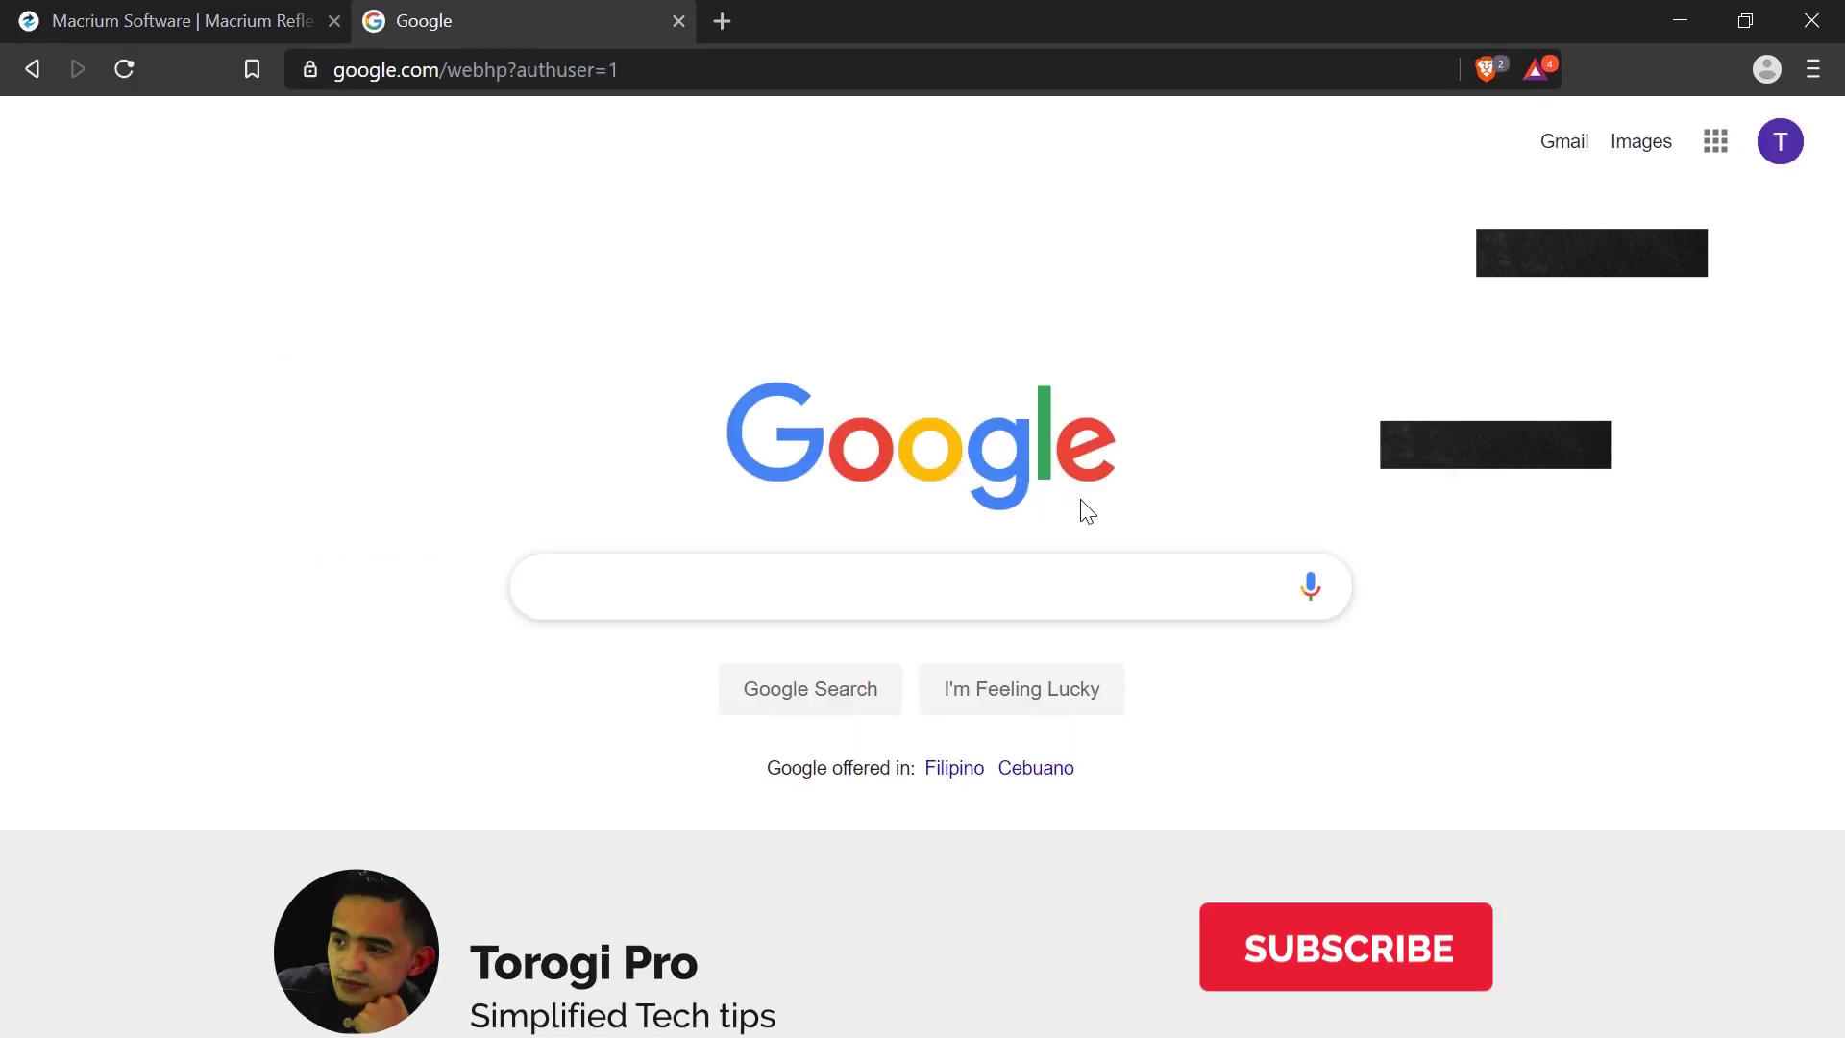
left_click(1715, 144)
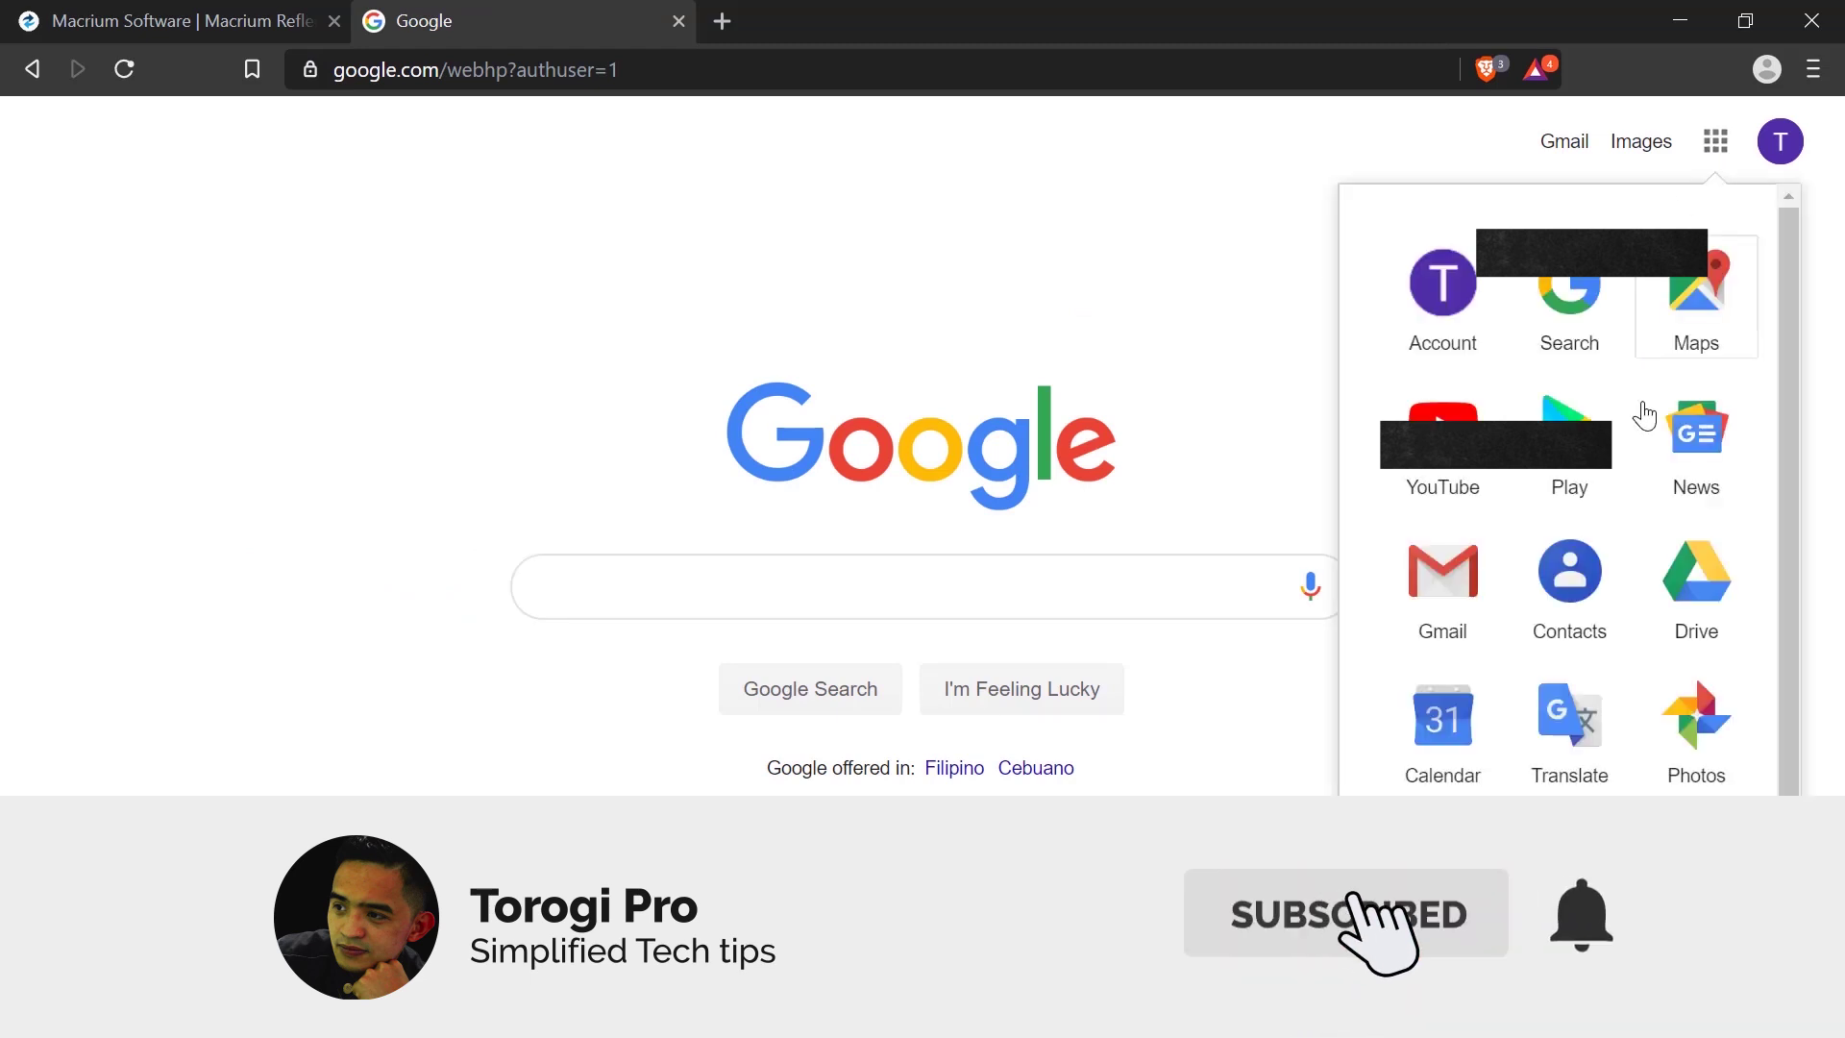
left_click(1438, 586)
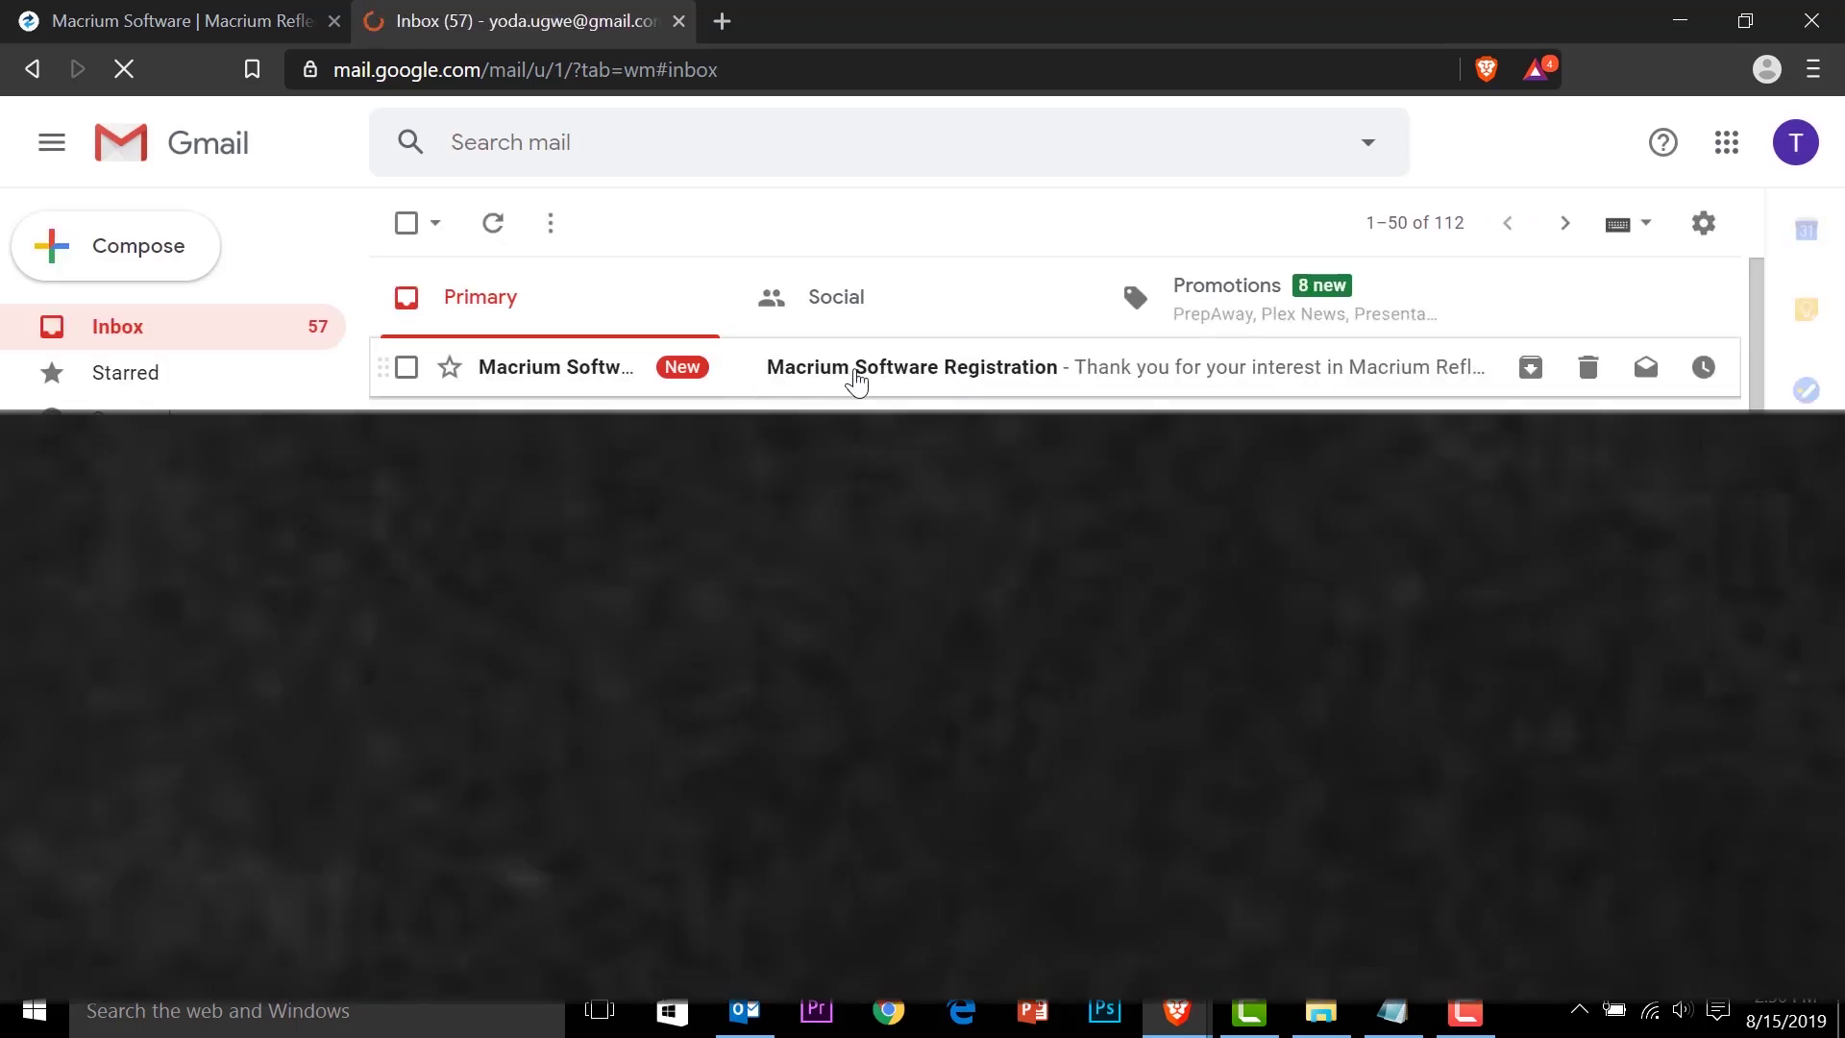
Step: Open the Macrium Software Registration e-mail, select its registration code, and follow the download link
left_click(891, 370)
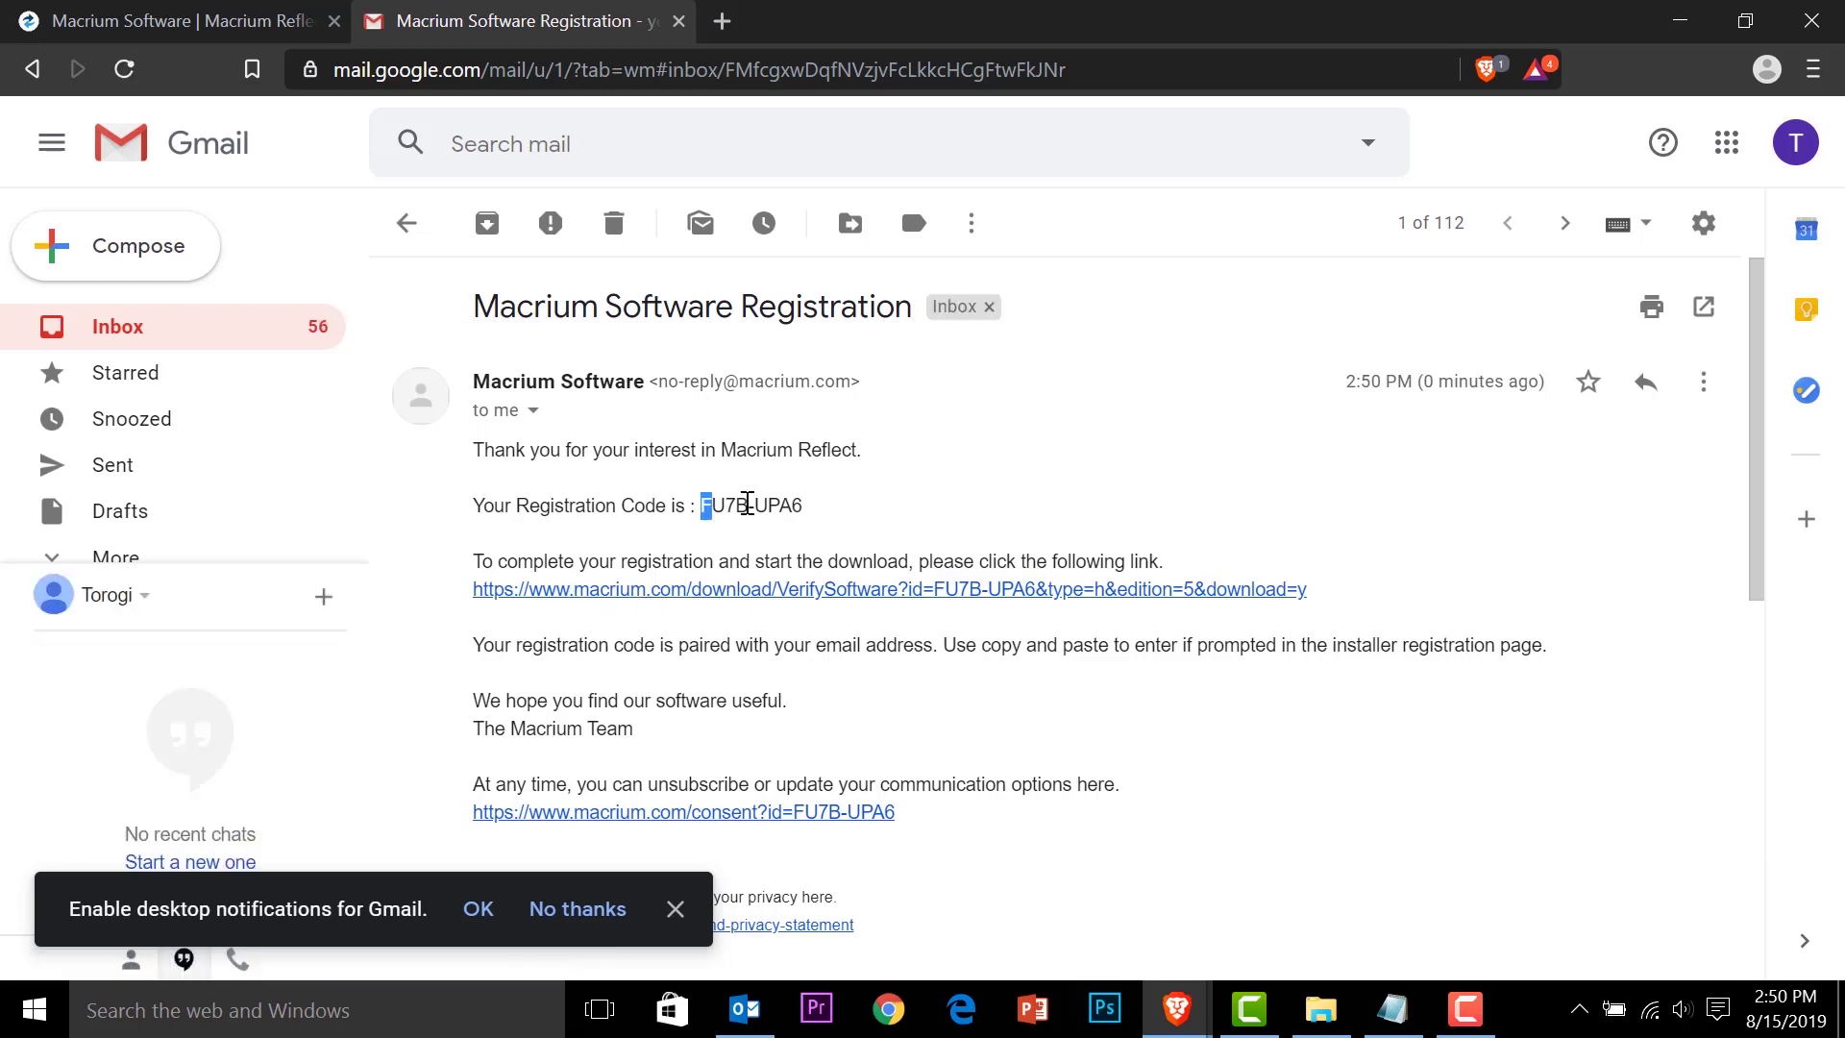
left_click_drag(747, 504, 859, 513)
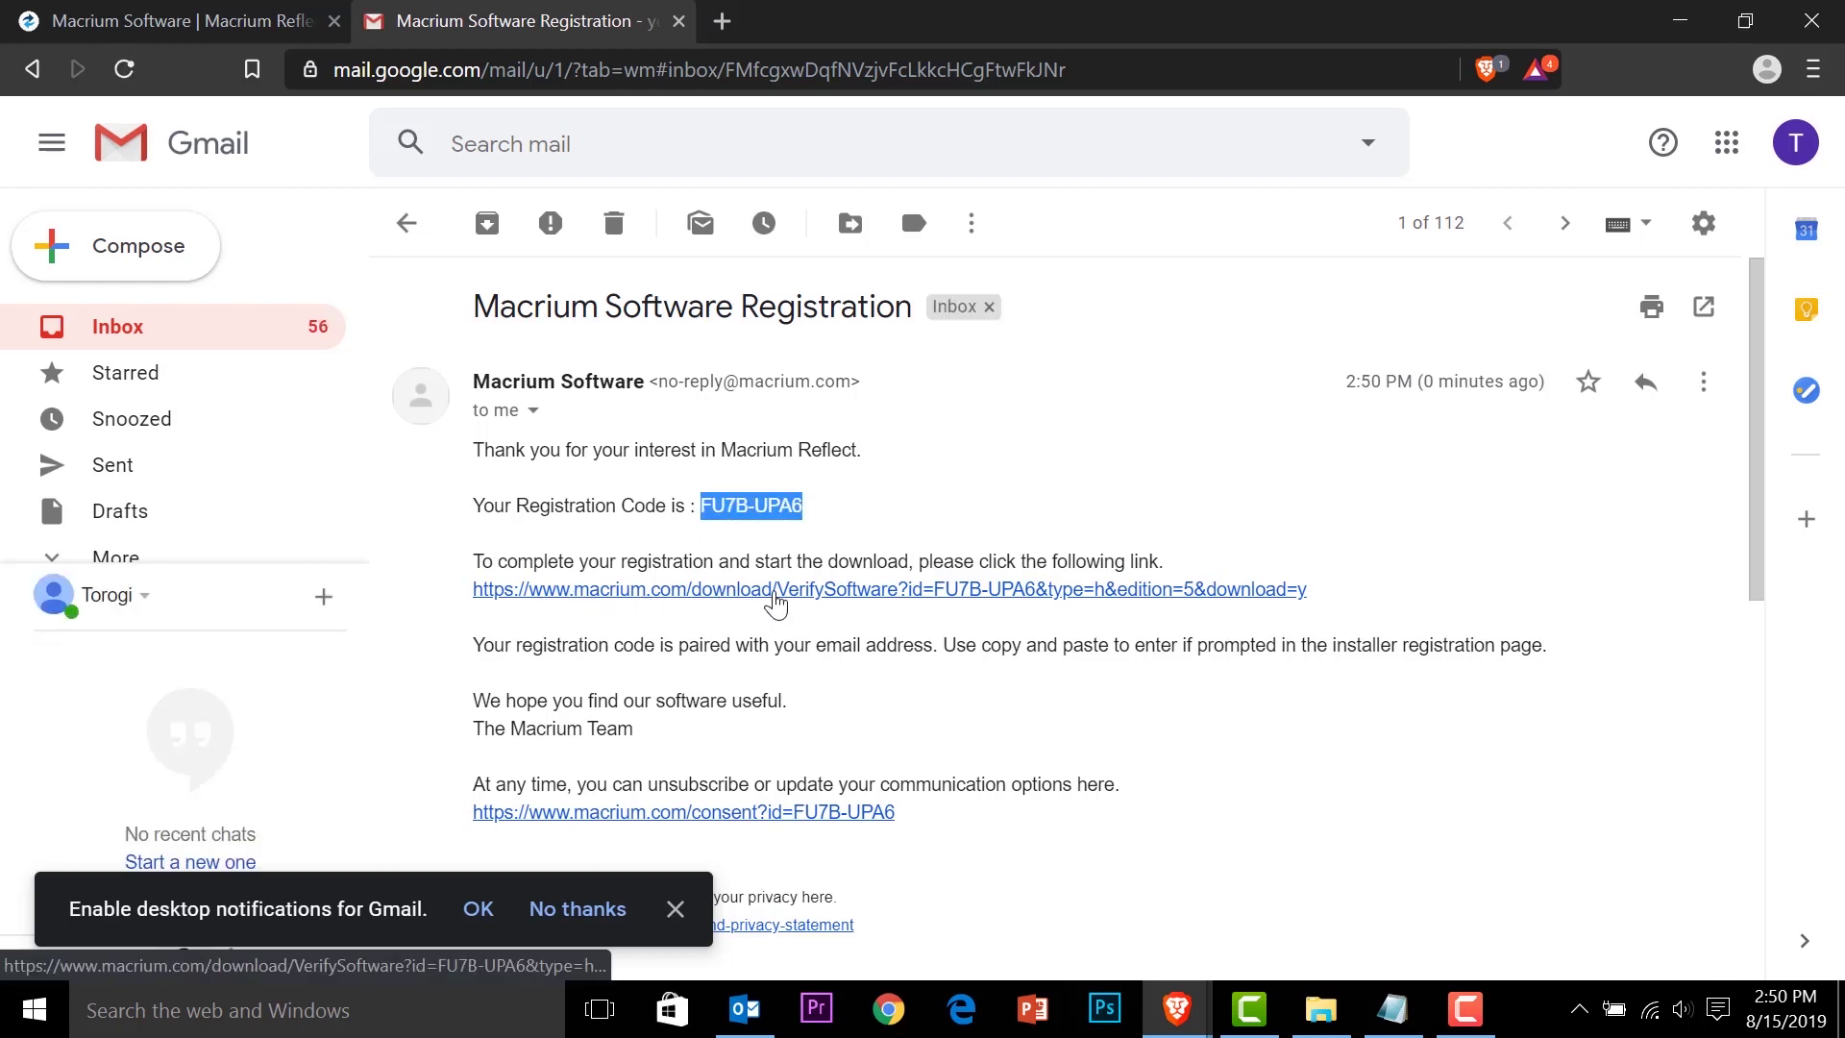
left_click(775, 593)
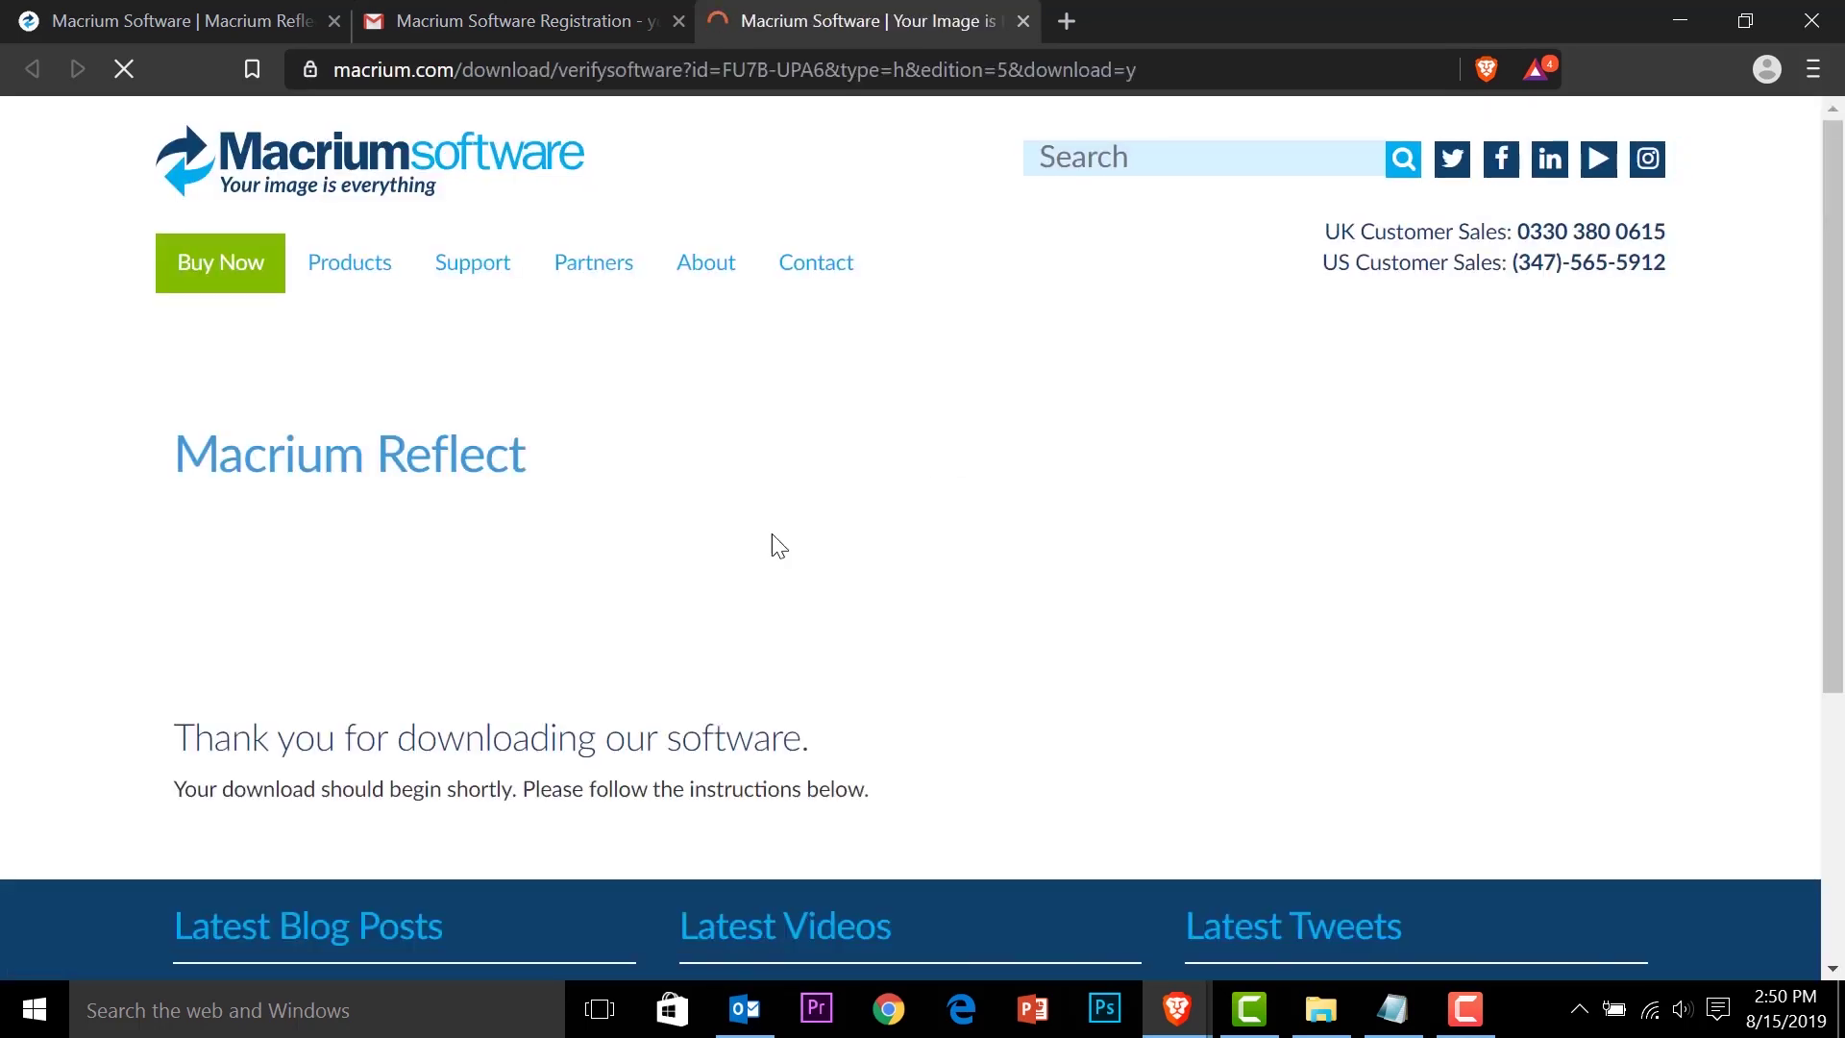
Step: Save the ReflectDLHF.exe download agent file
scroll(615, 624, "down", 5)
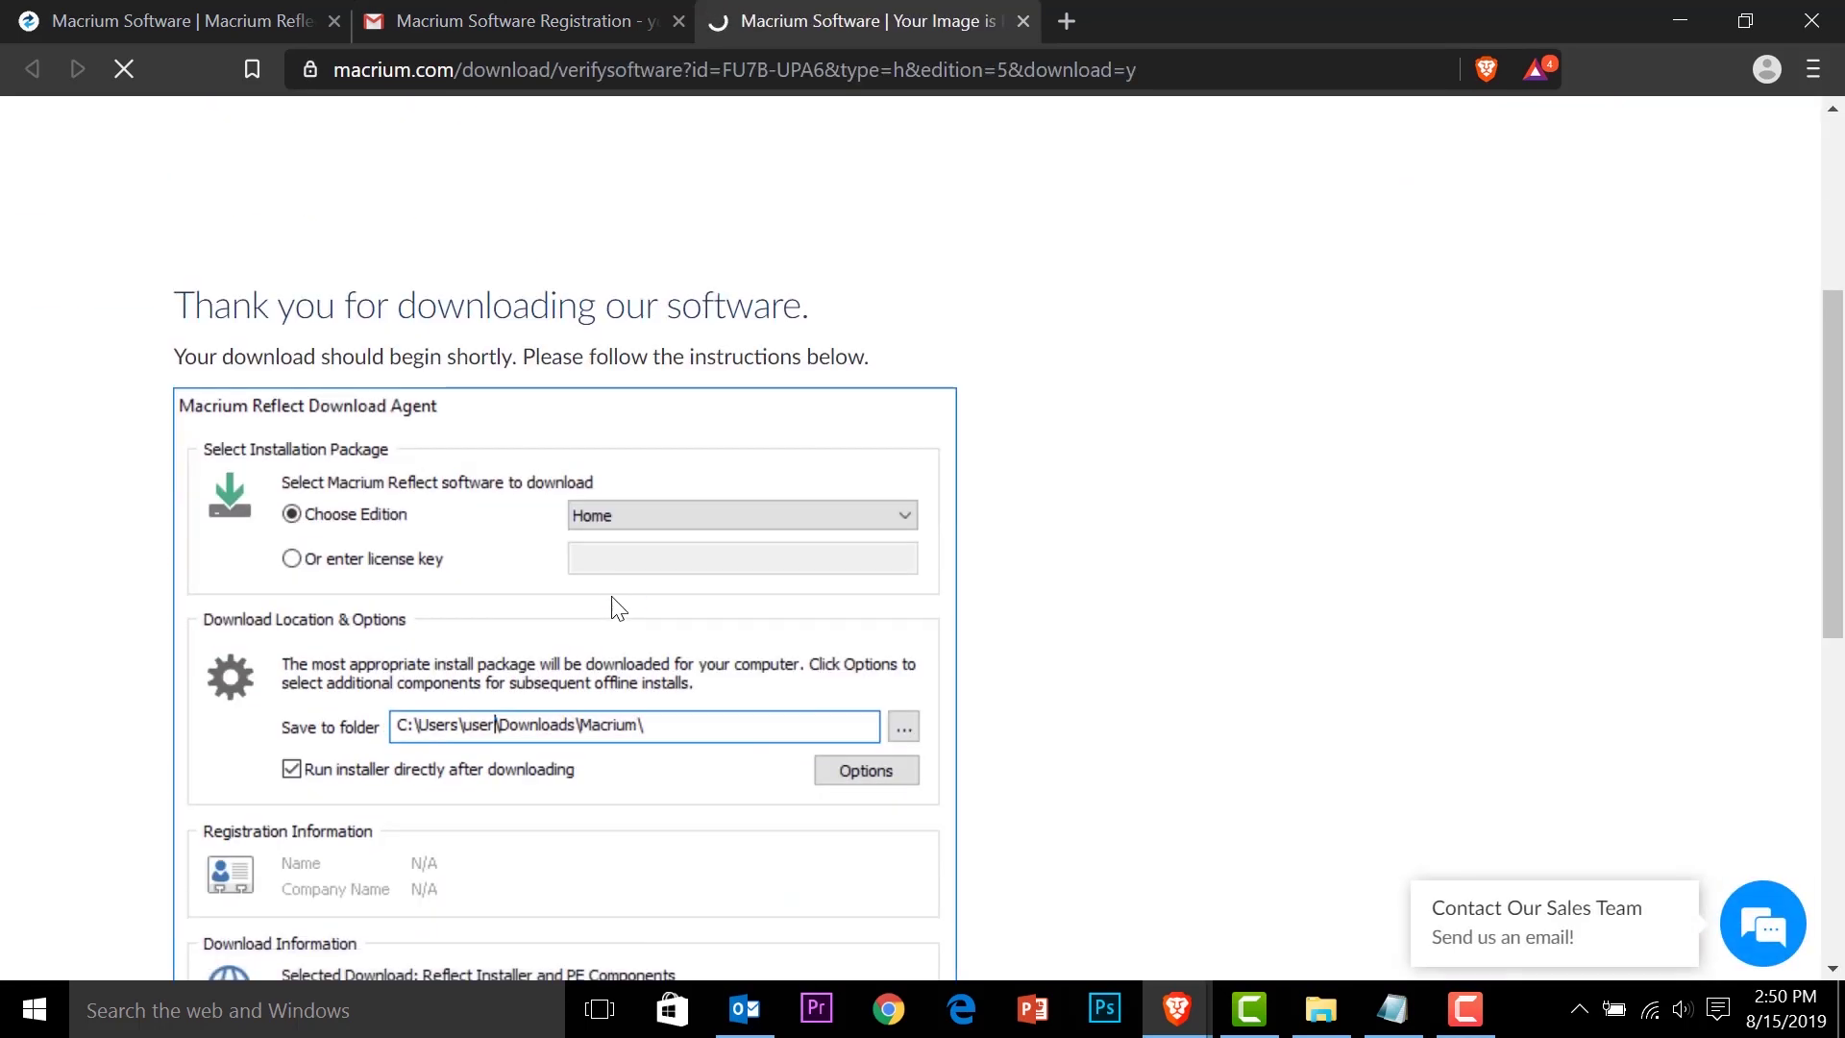
left_click(675, 643)
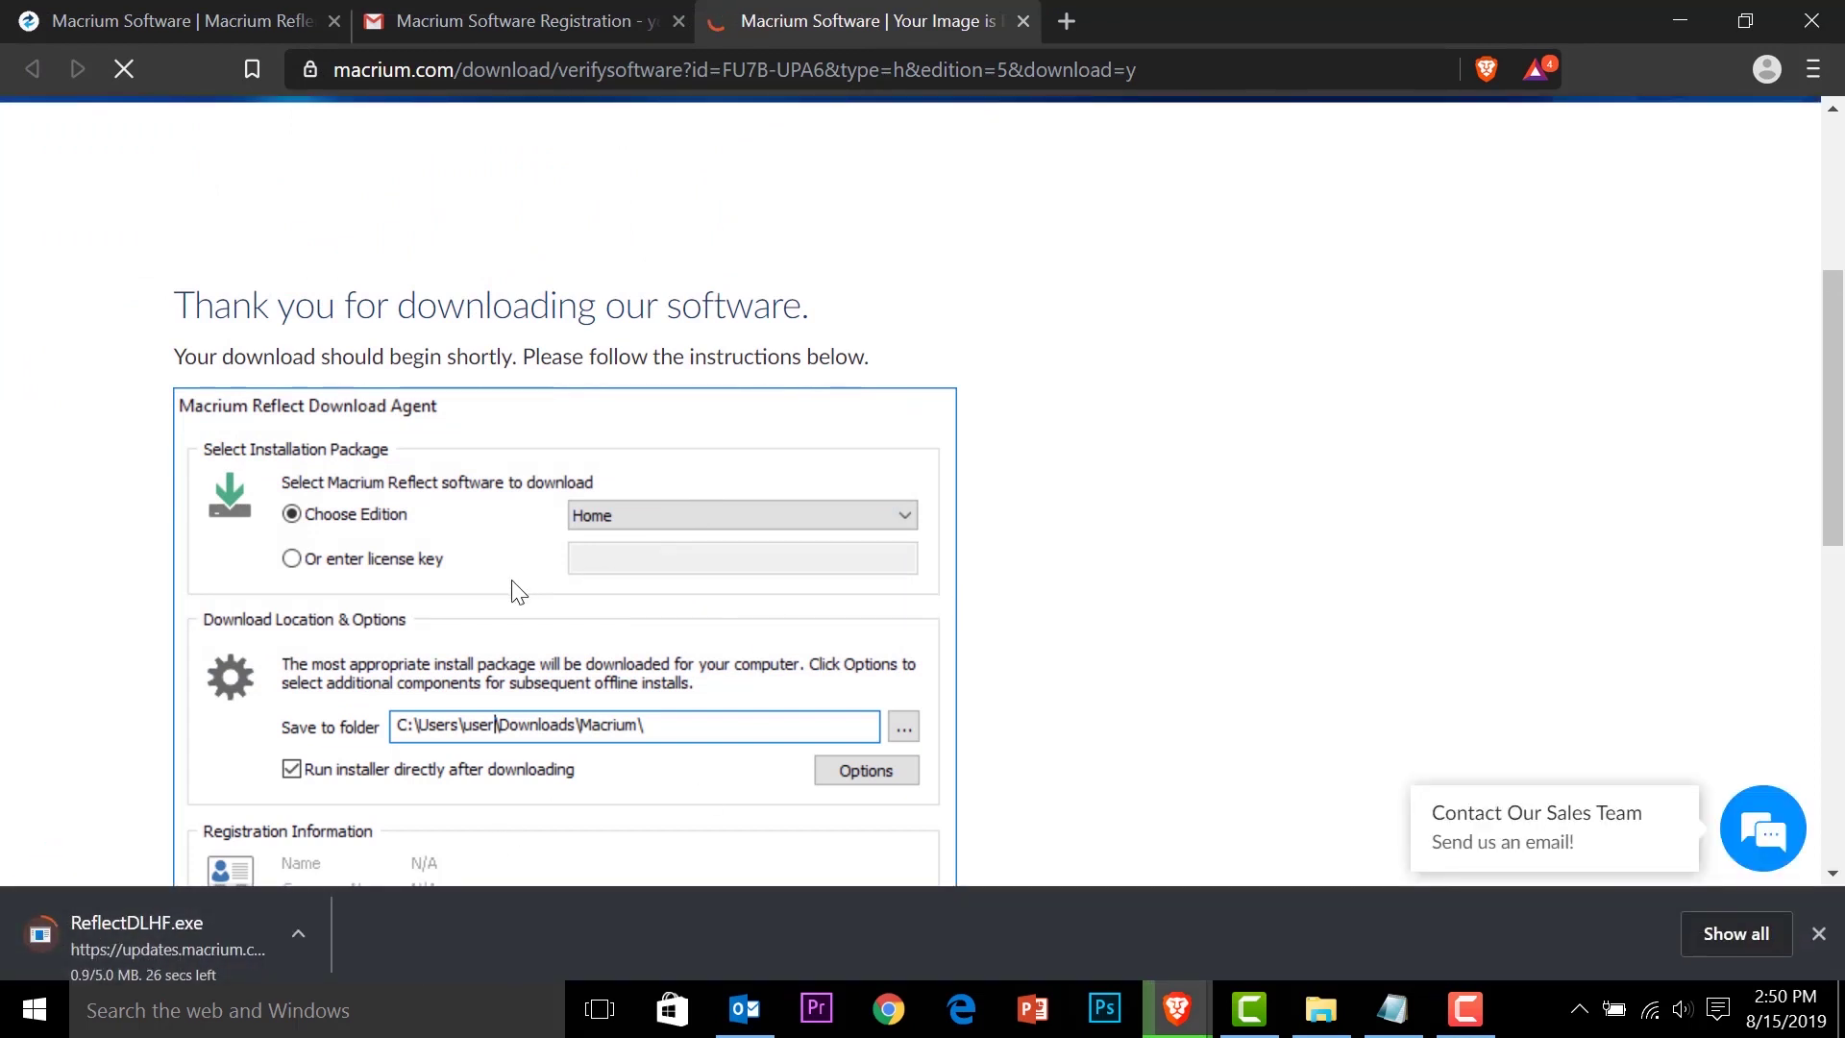
scroll(538, 586, "down", 3)
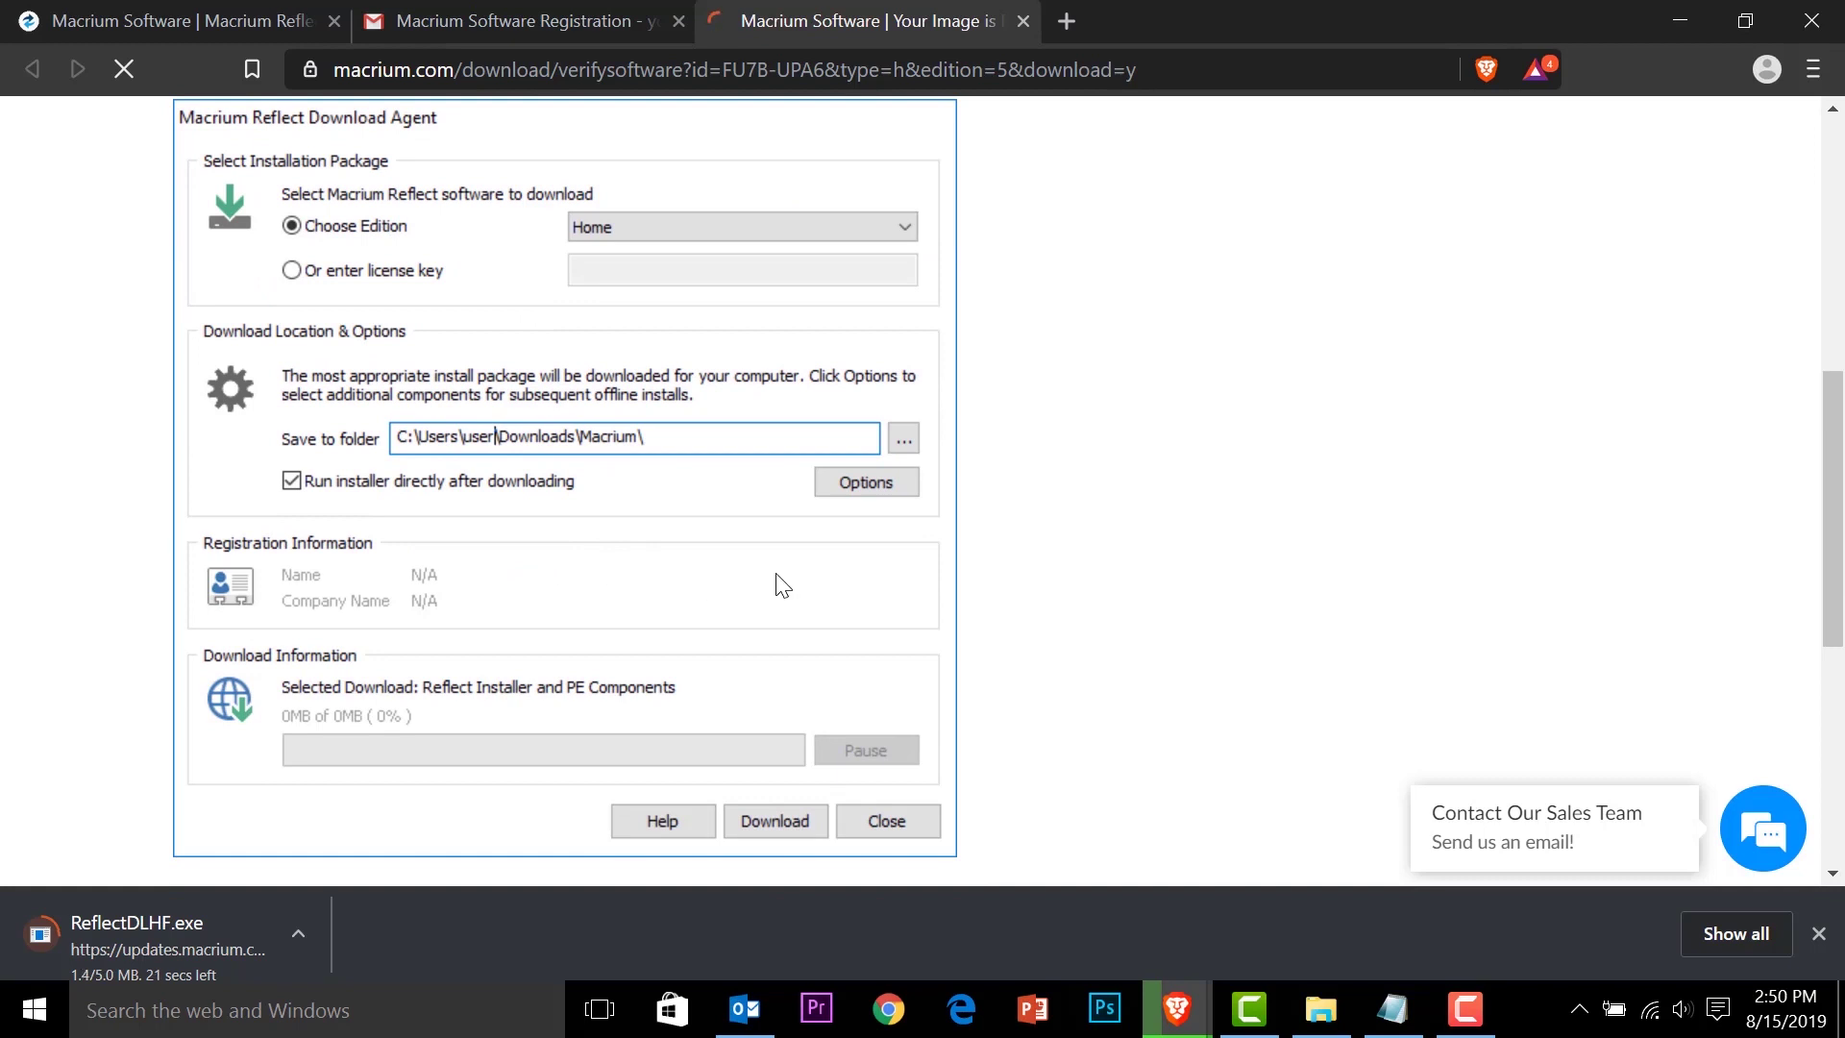
scroll(673, 485, "up", 3)
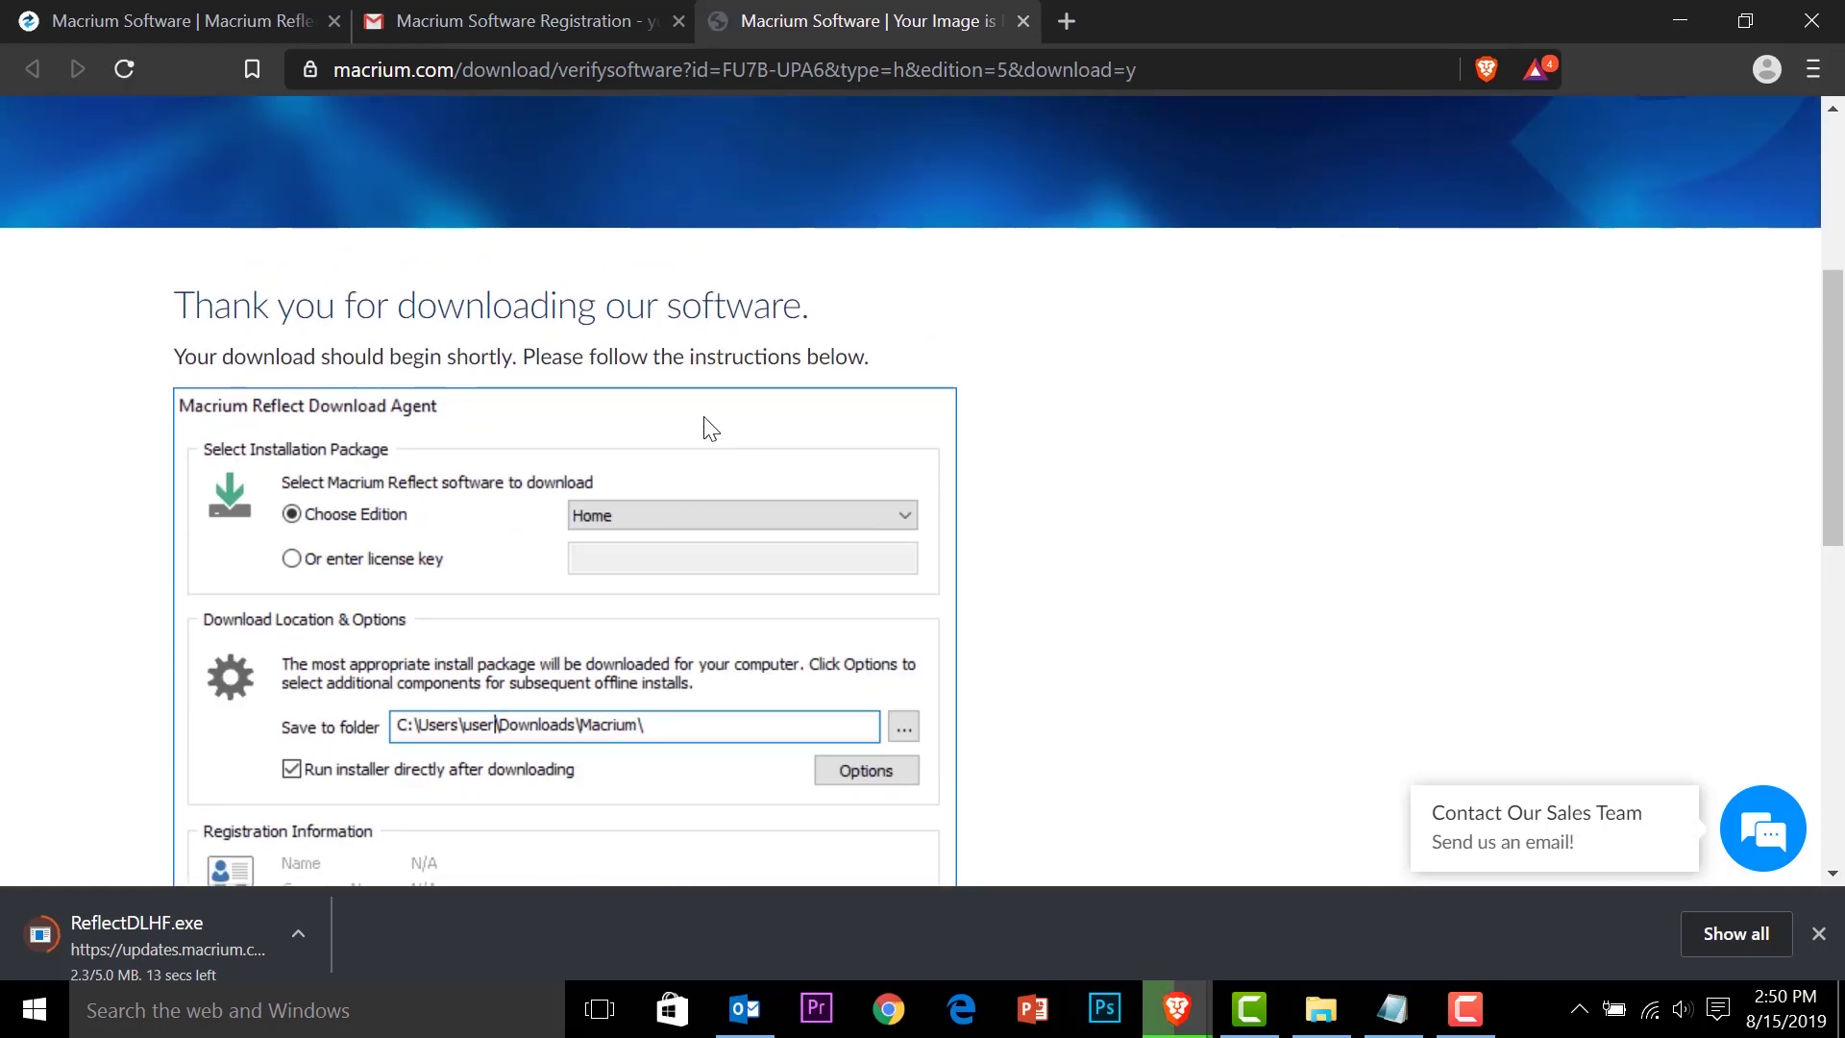
scroll(715, 427, "down", 2)
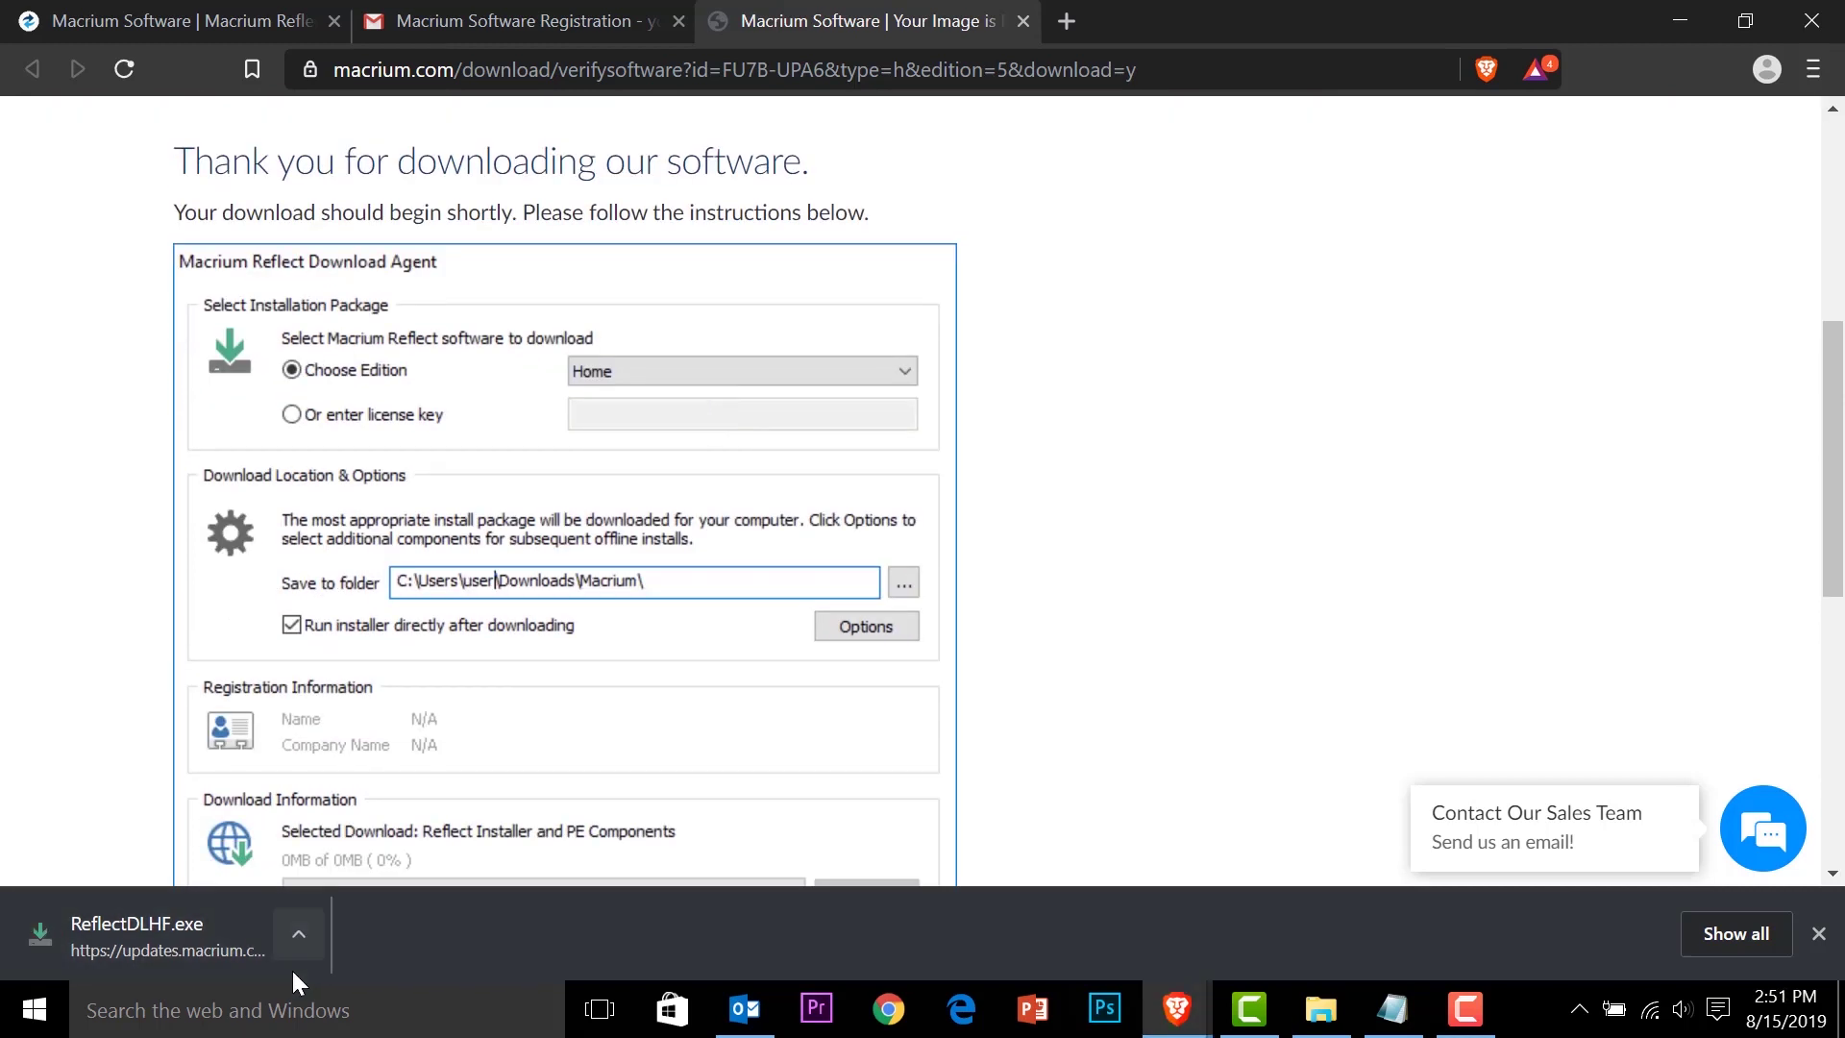
Step: Open ReflectDLHF.exe from the download shelf and allow it to run
left_click(300, 934)
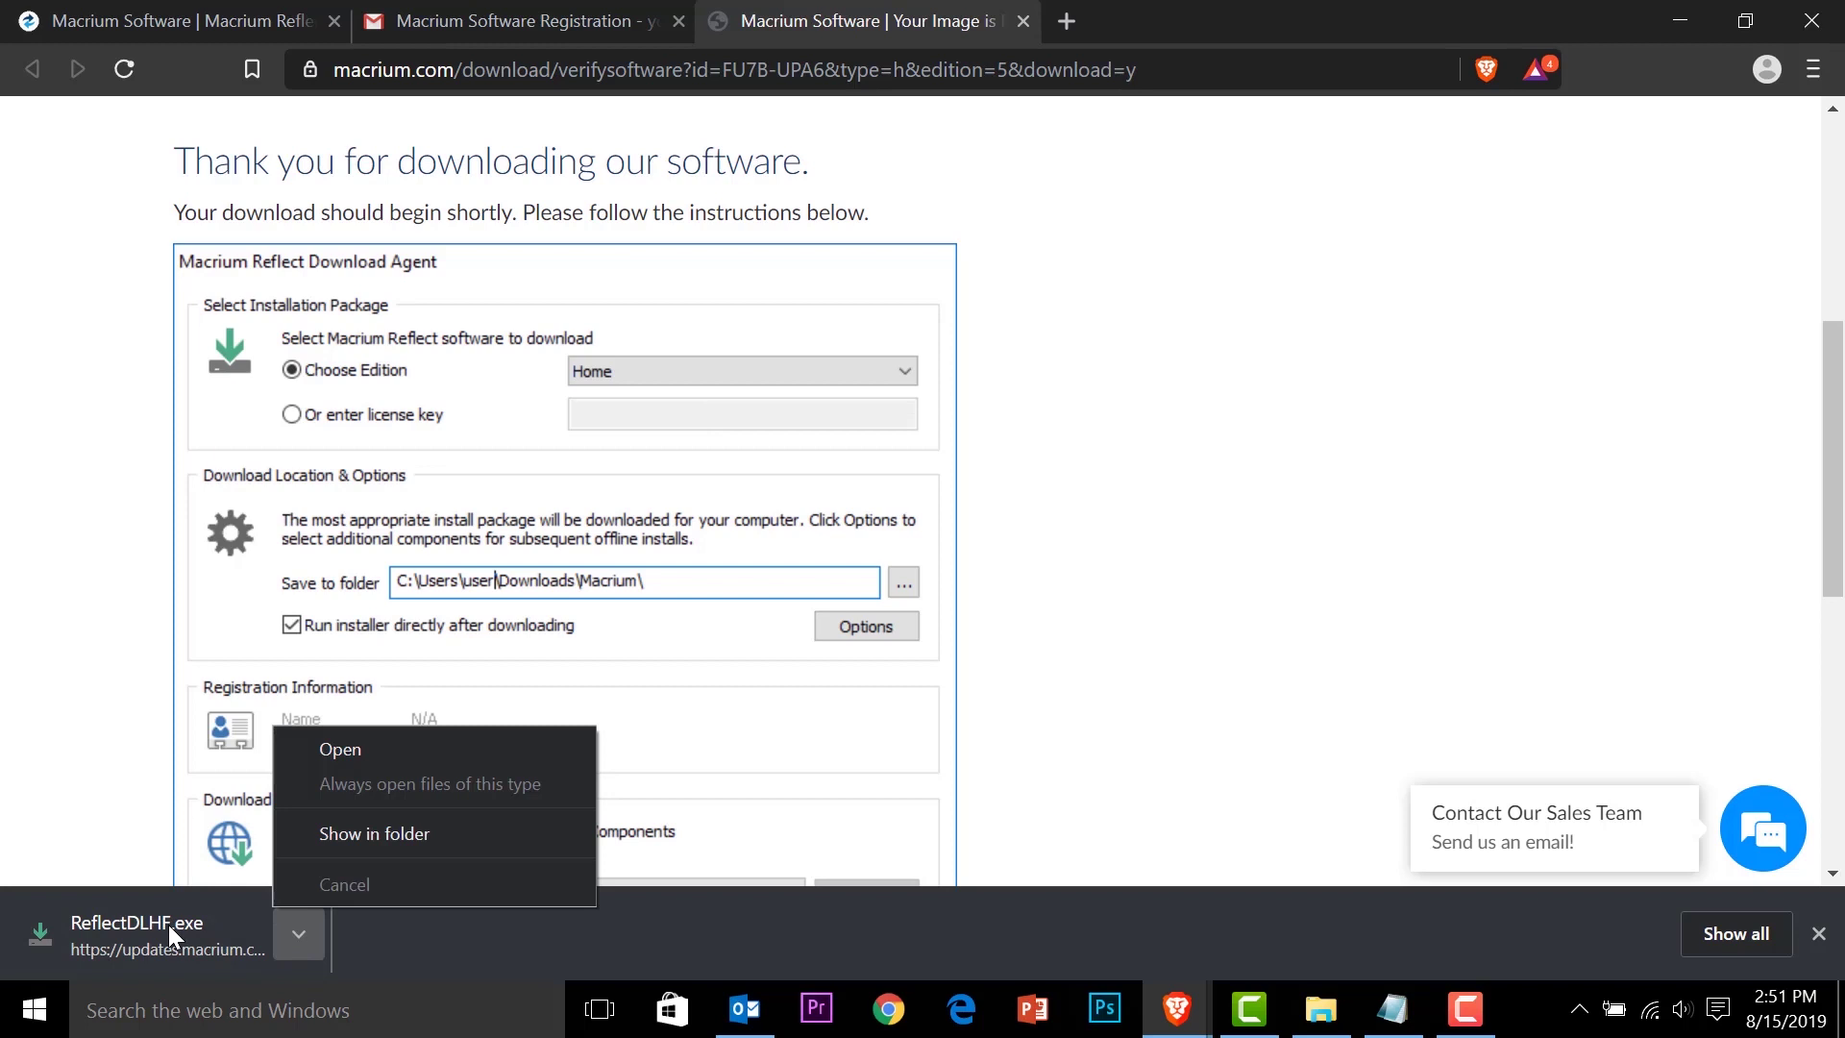
left_click(378, 749)
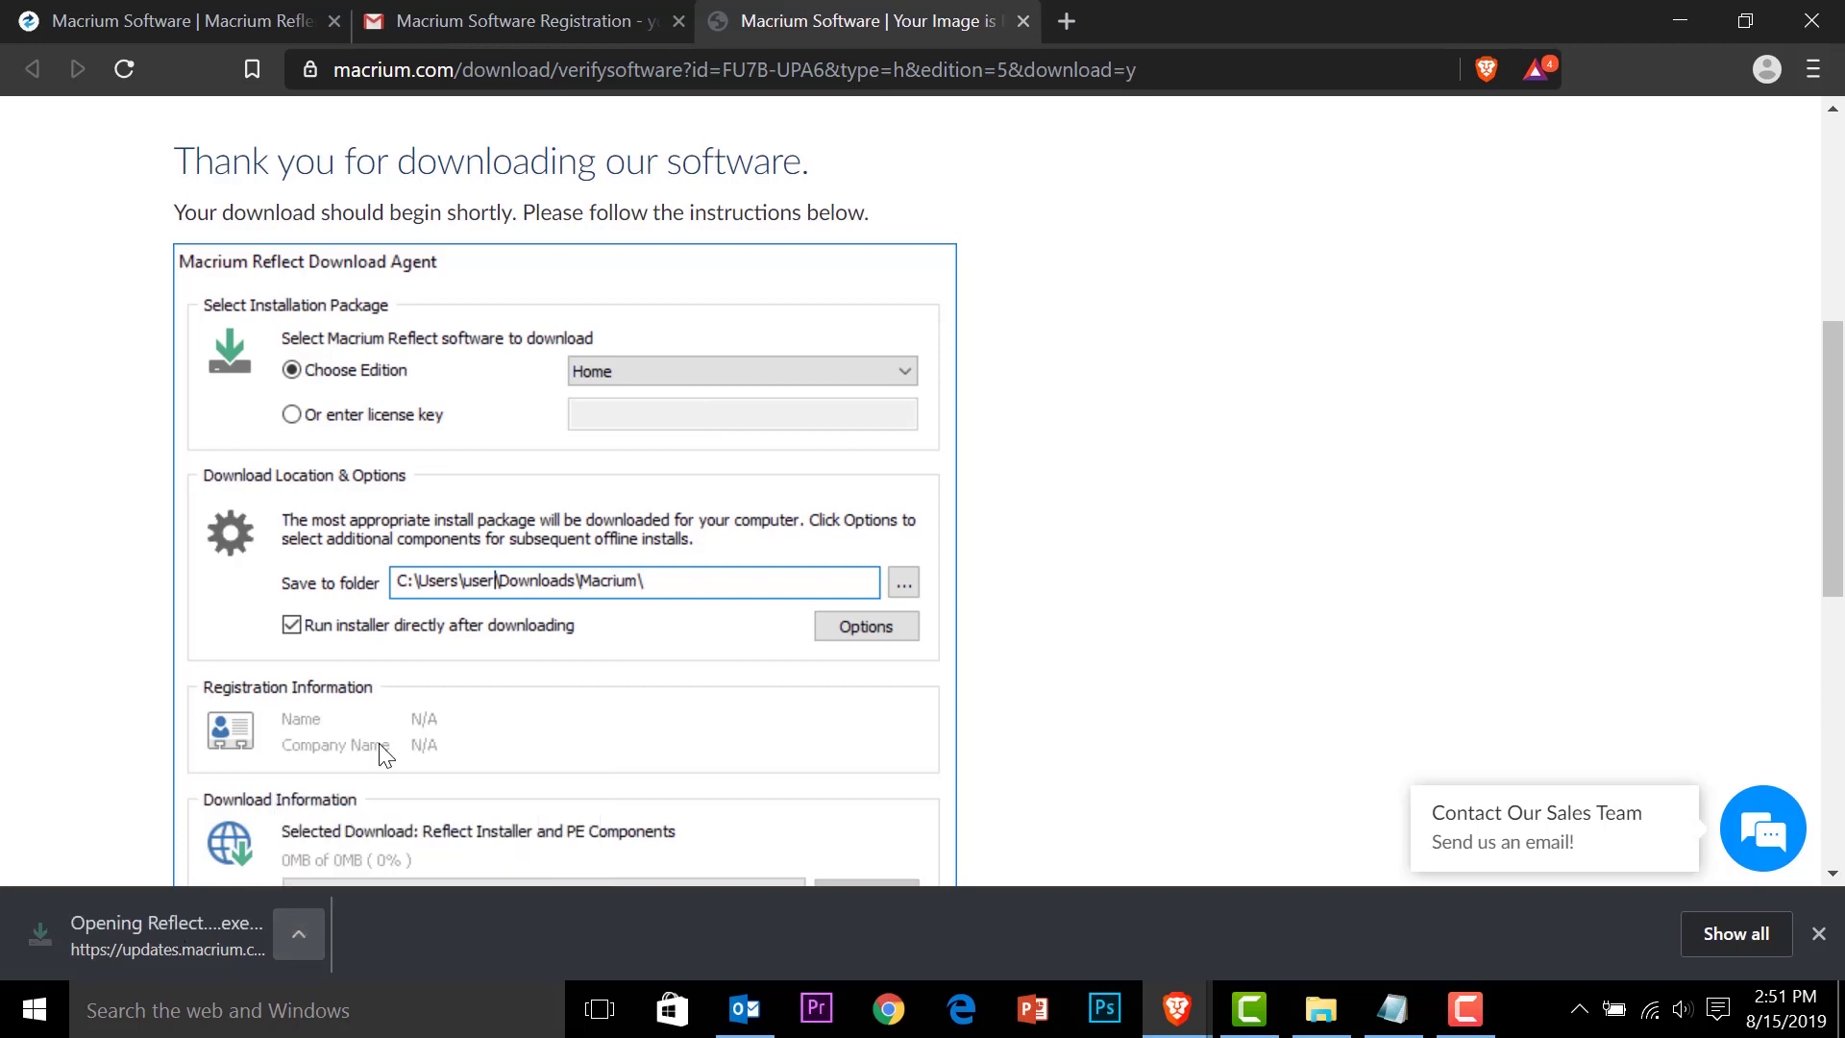
left_click(1012, 546)
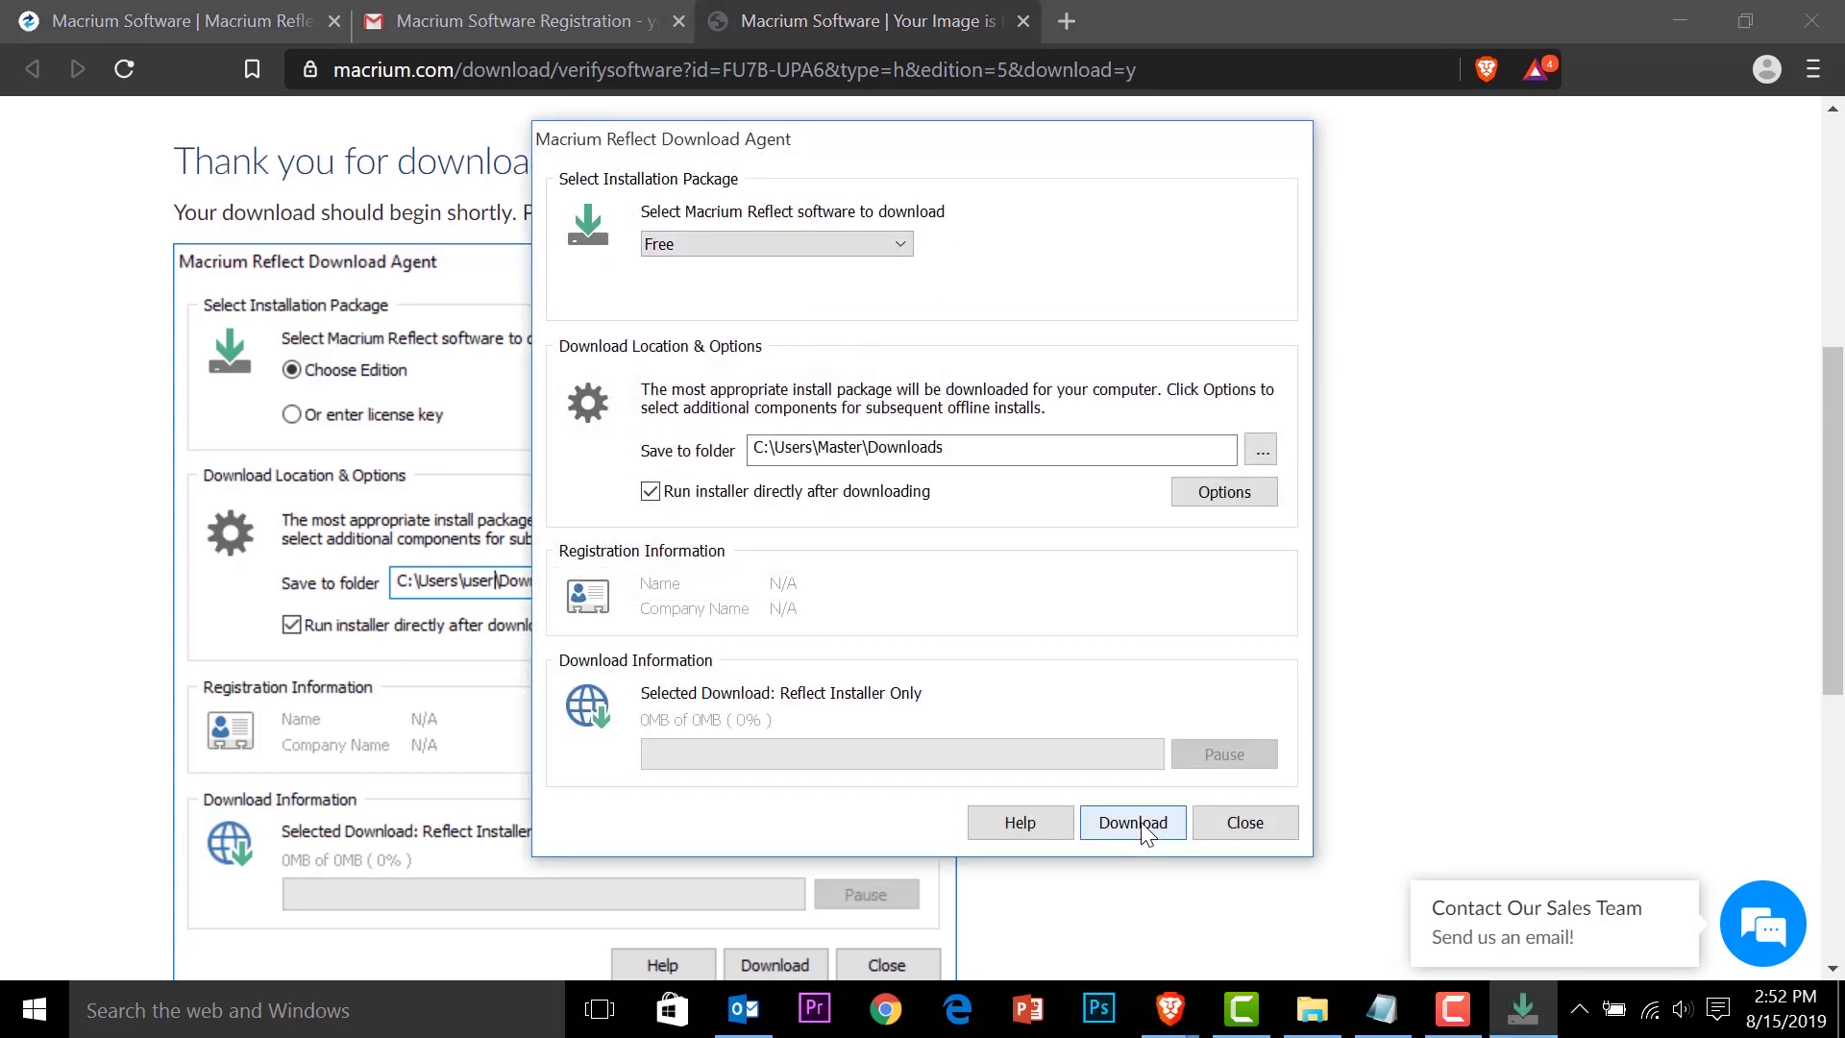
Step: Download the 99.7 MB Reflect 7 Free installer and start extracting its setup files
left_click(1141, 828)
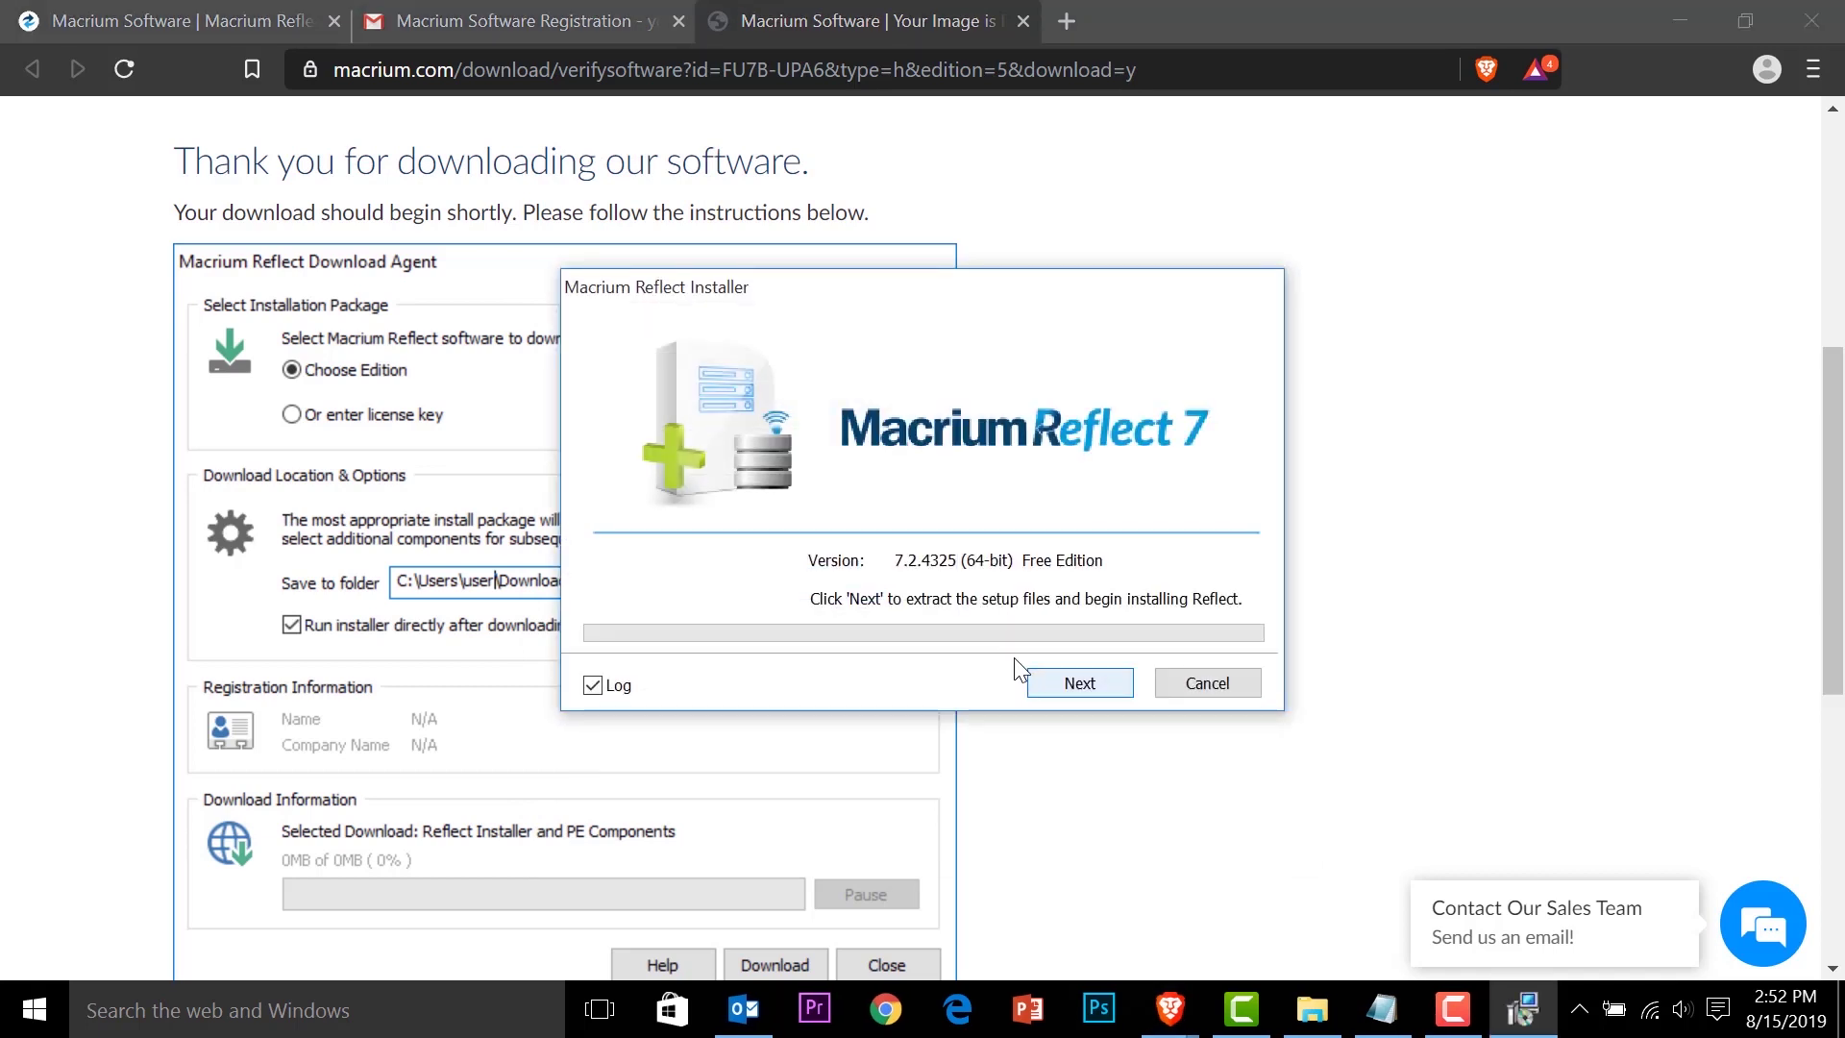
left_click(1021, 672)
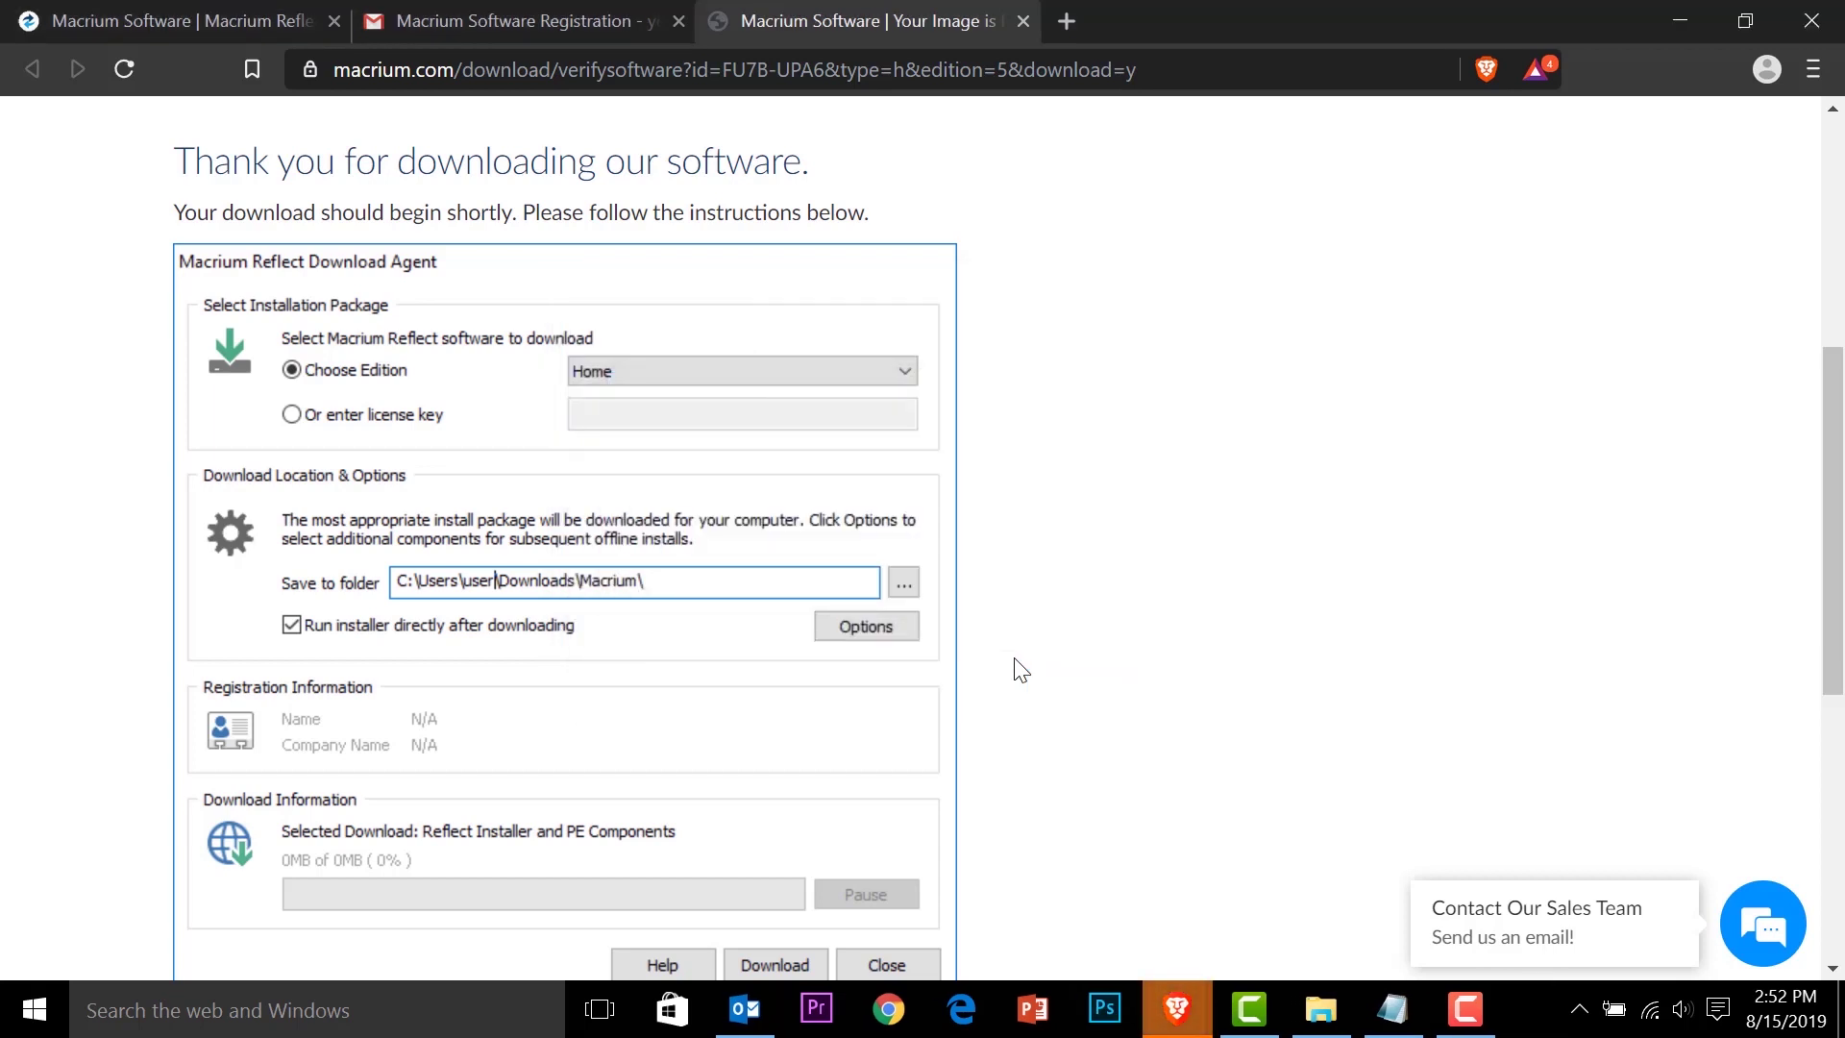
Step: Accept the licence terms and choose the Home free-edition licence, continuing to Registration
key("Return")
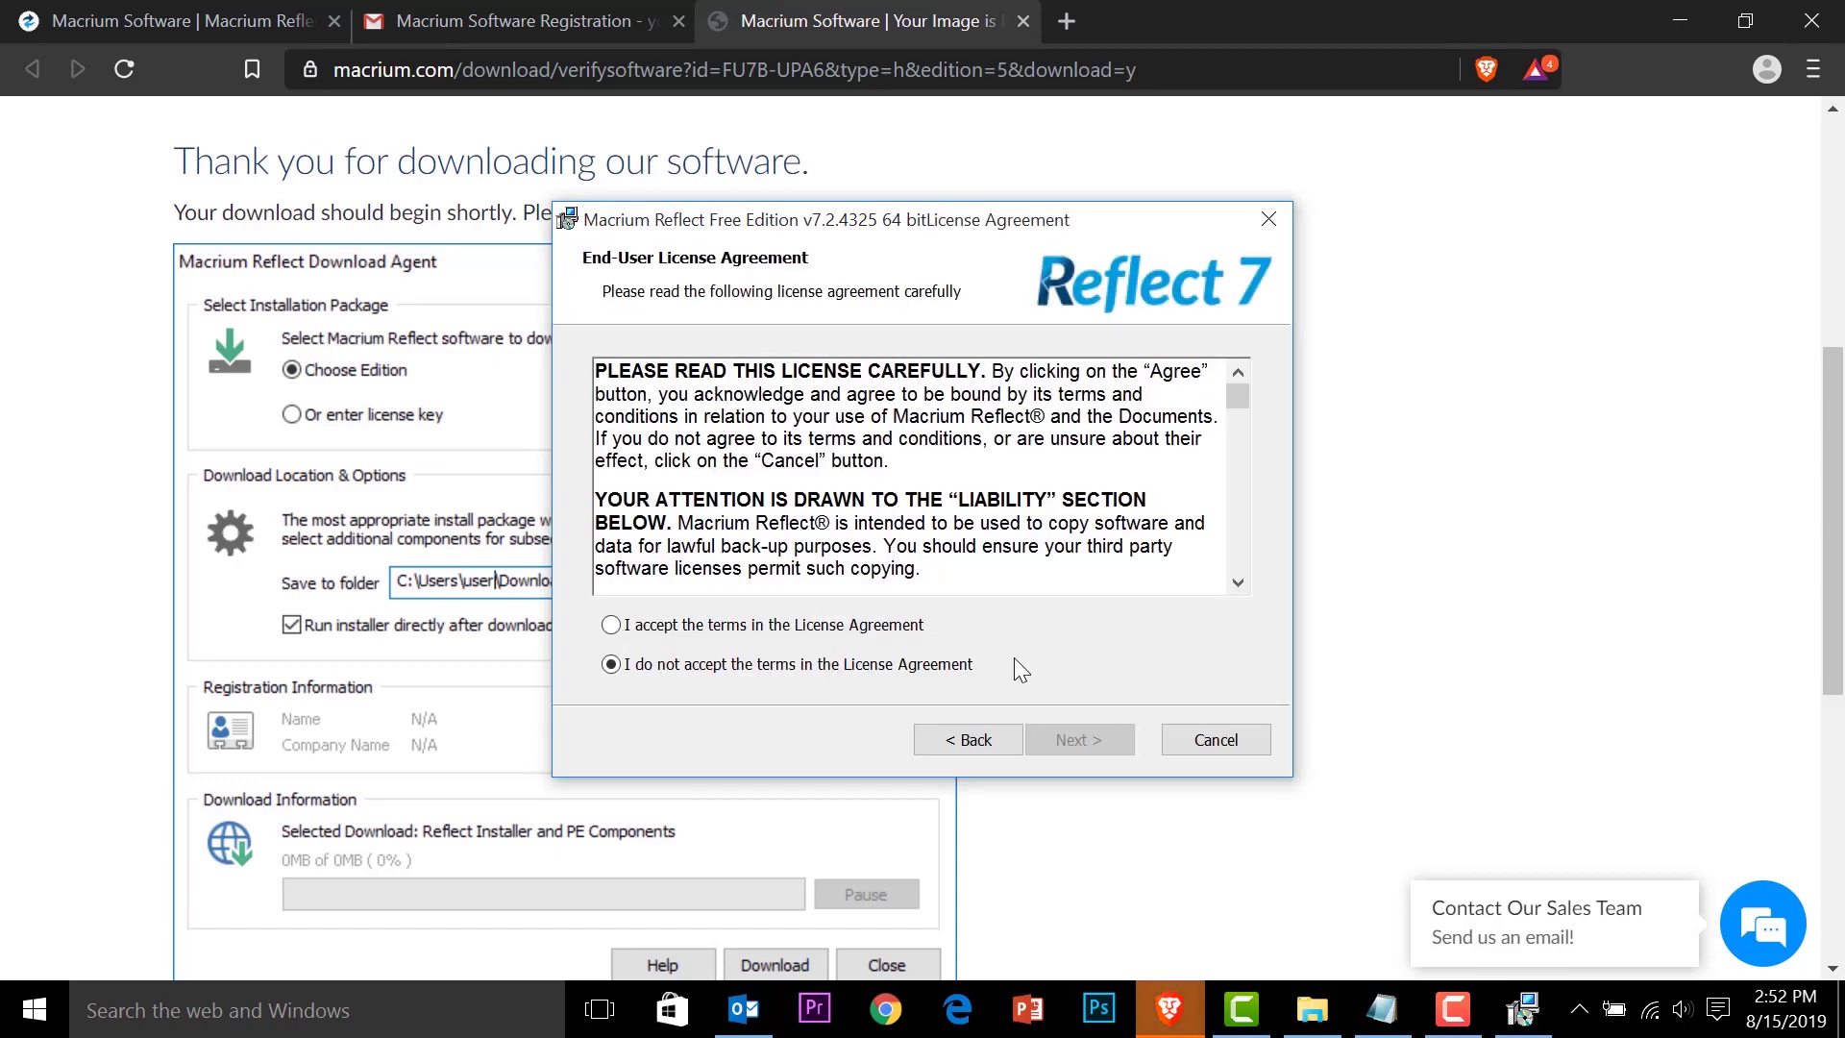
key("Up")
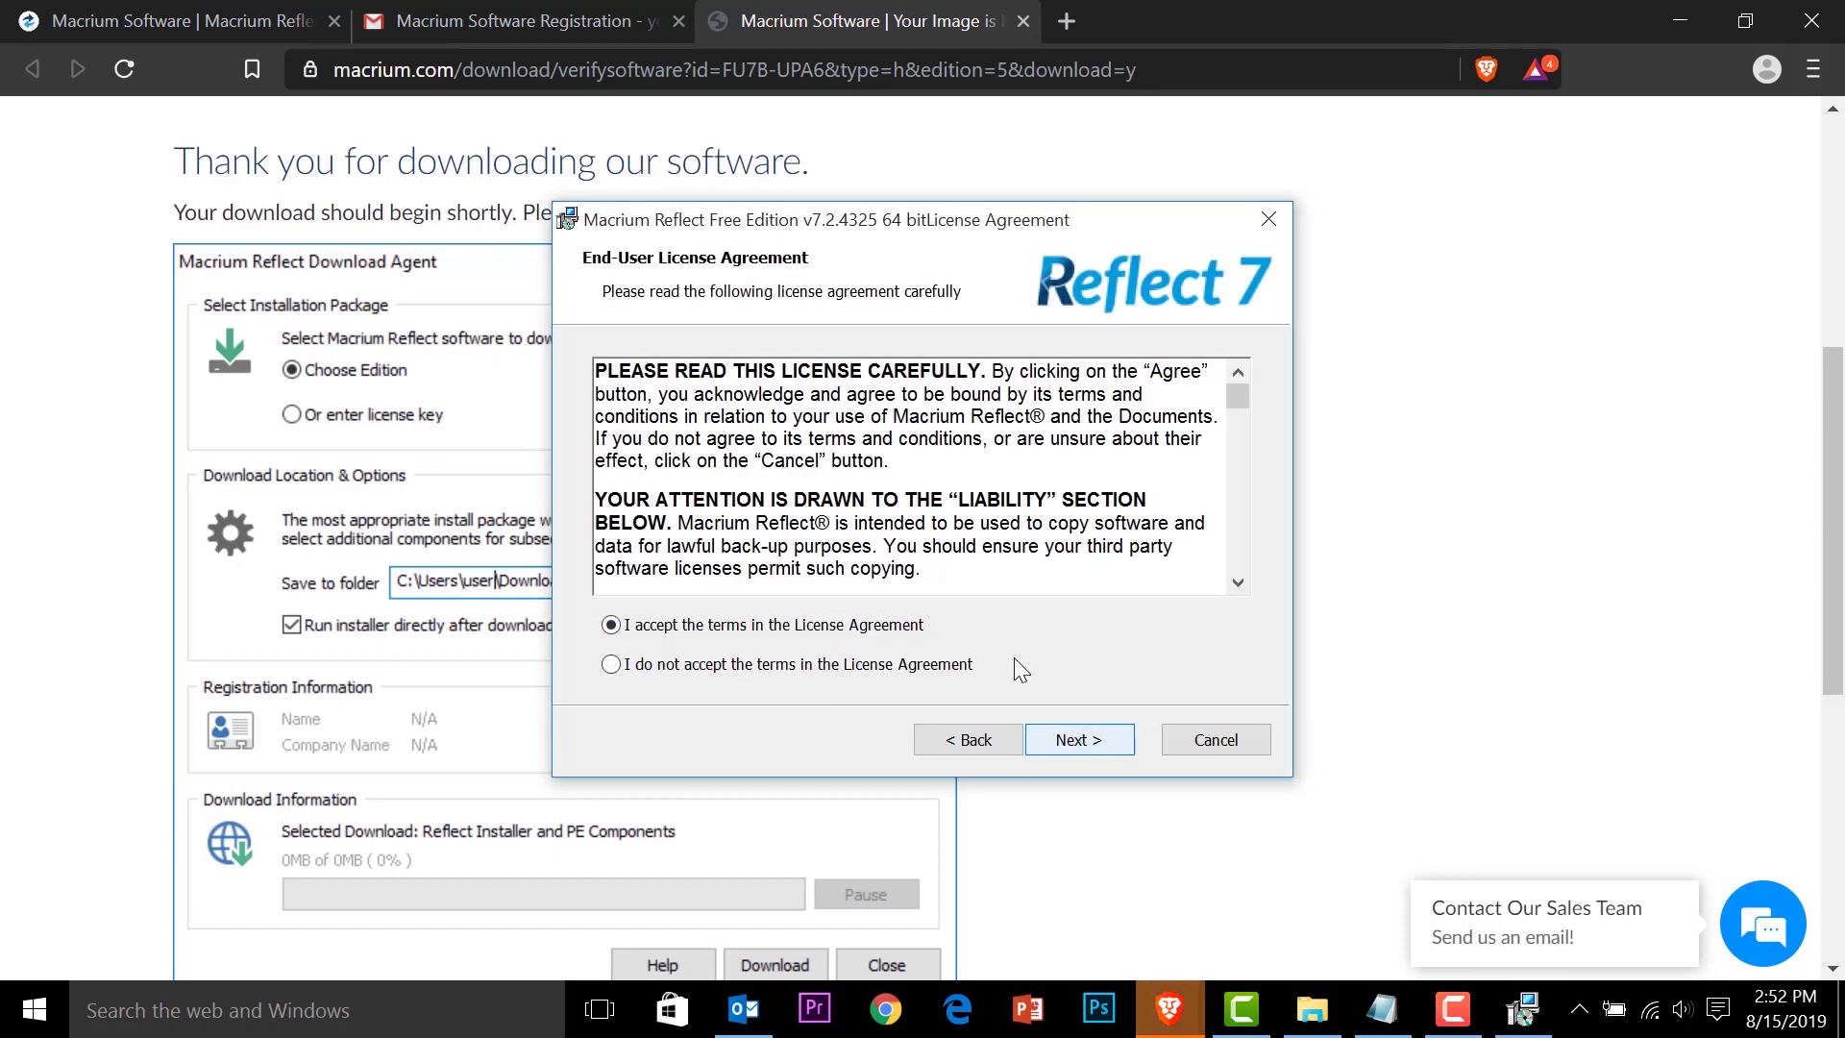
key("Return")
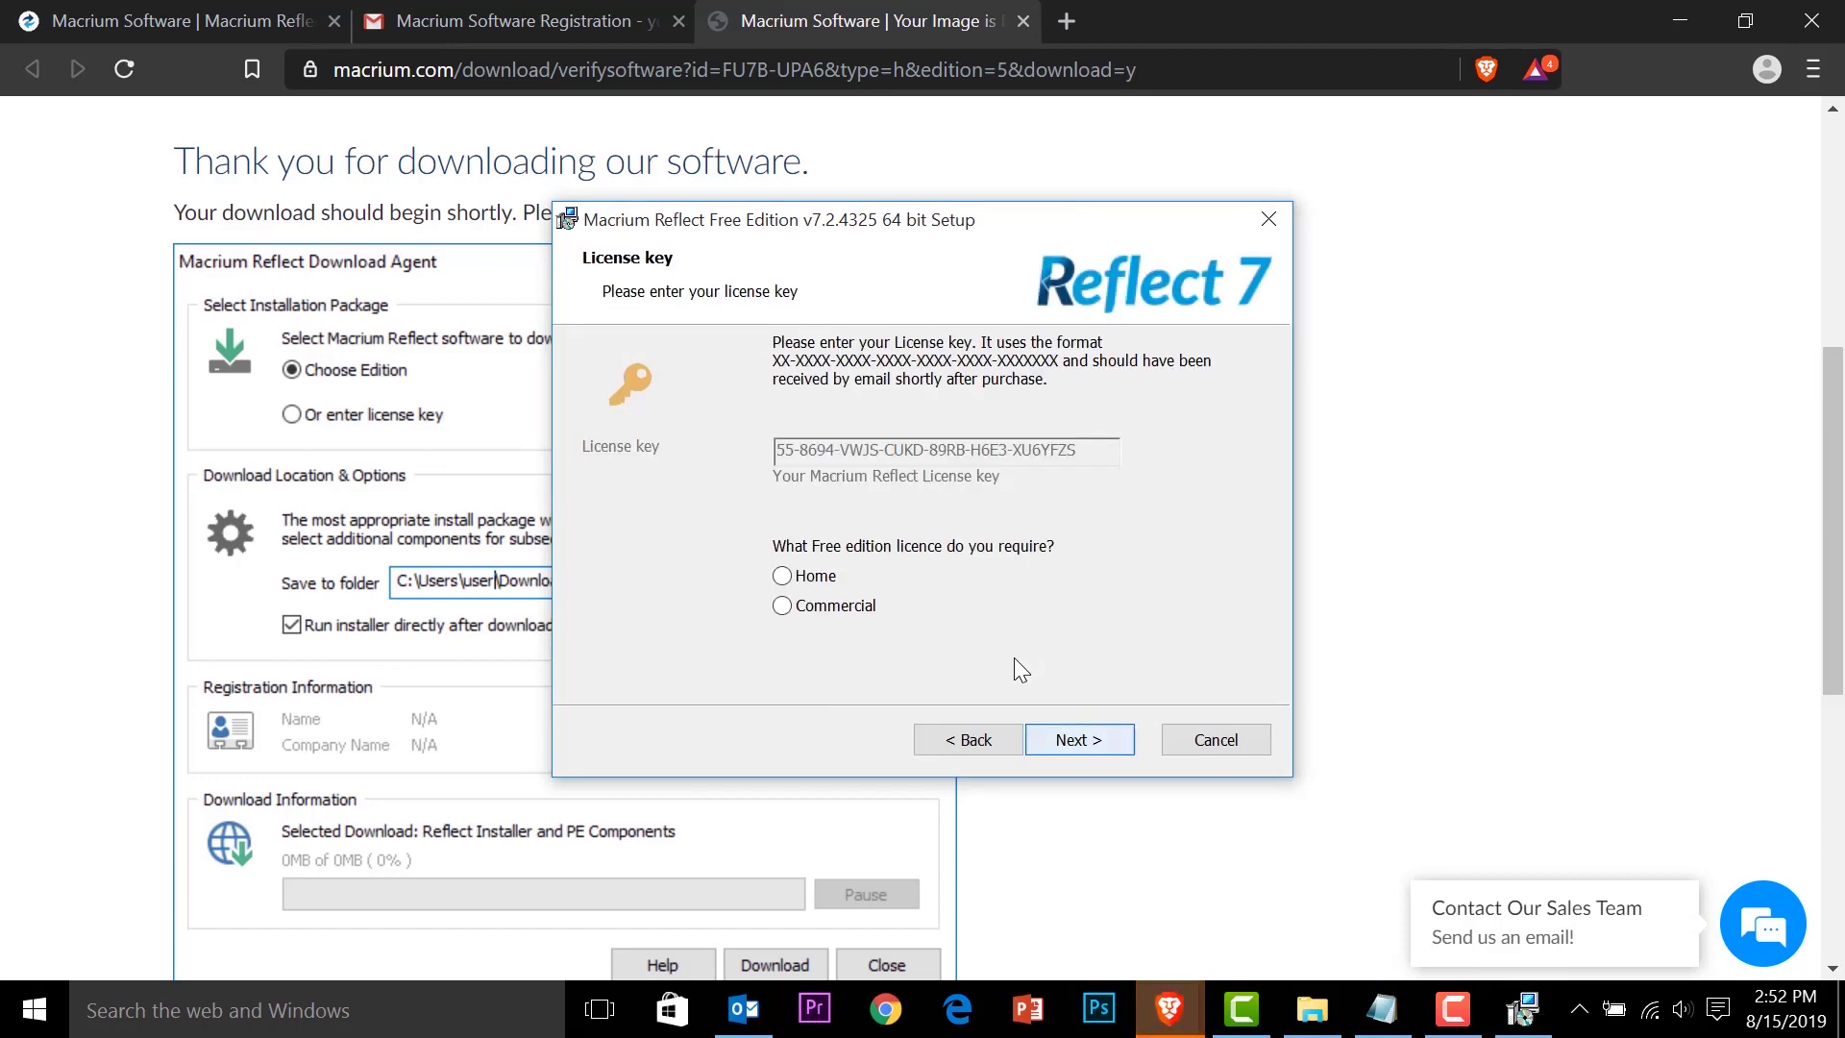
key("Down")
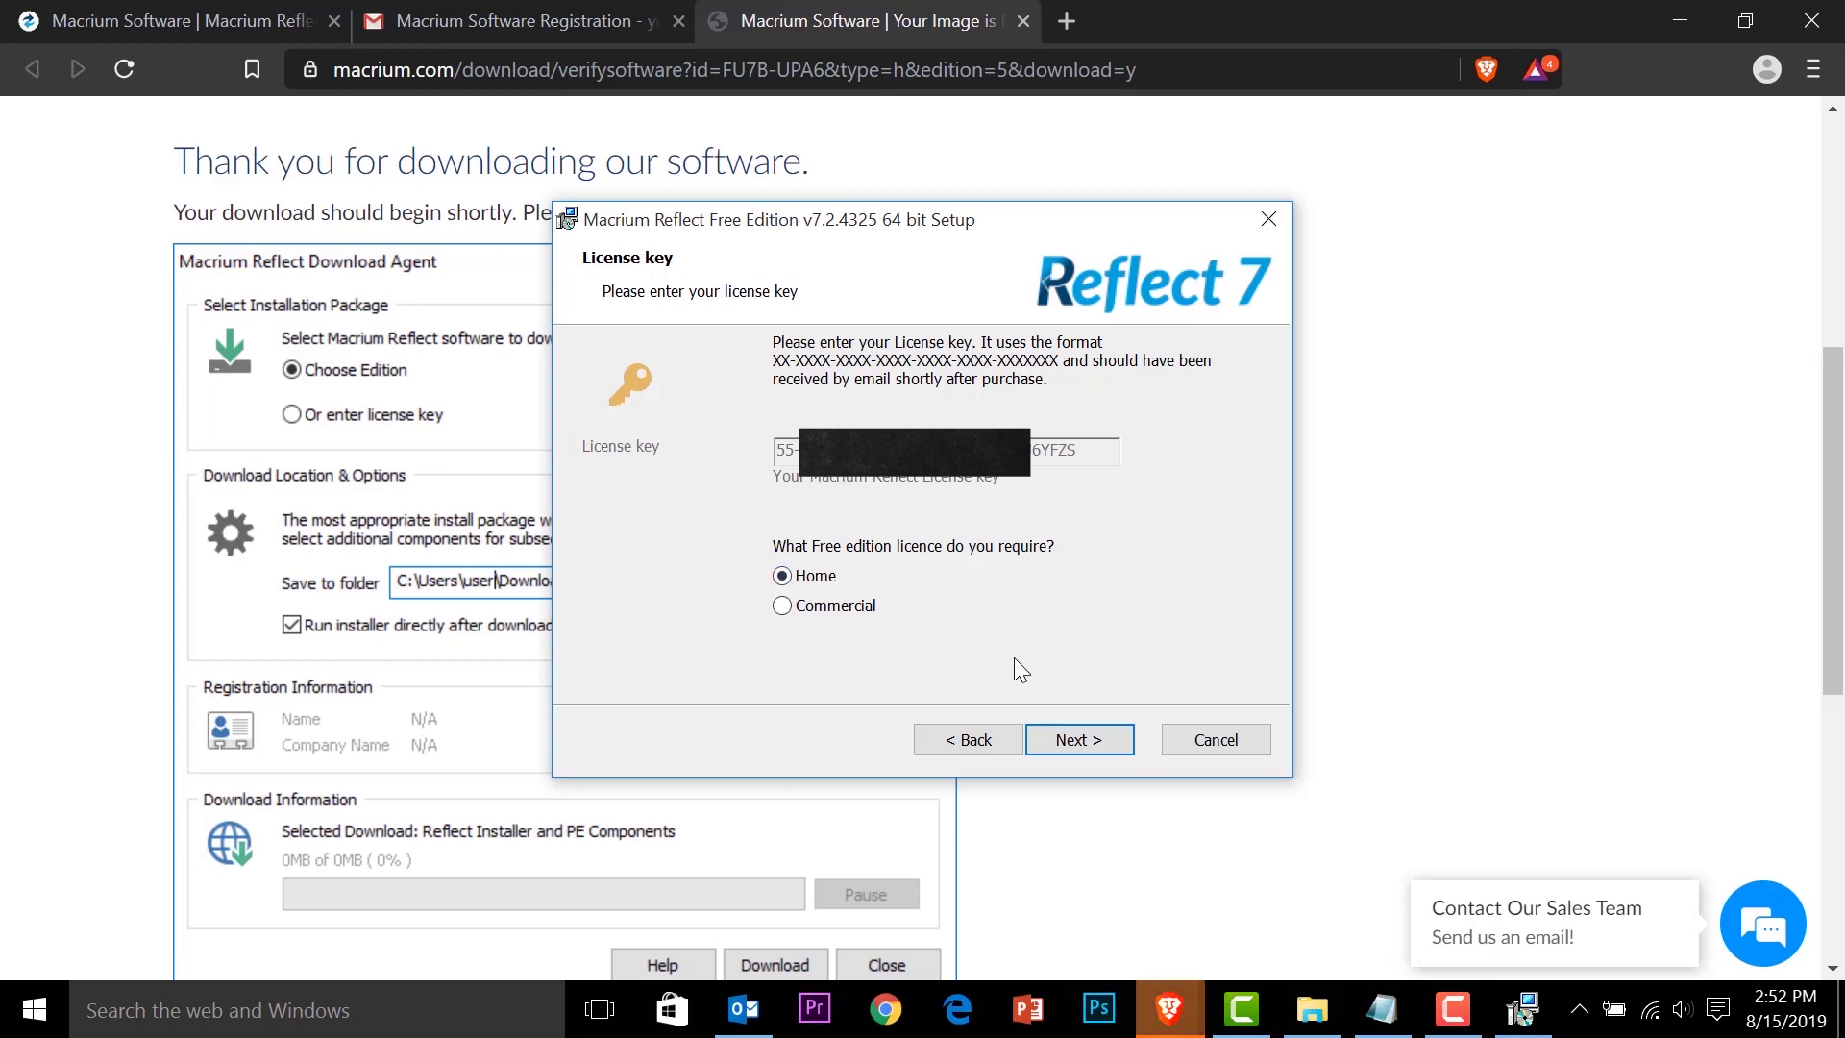
key("Return")
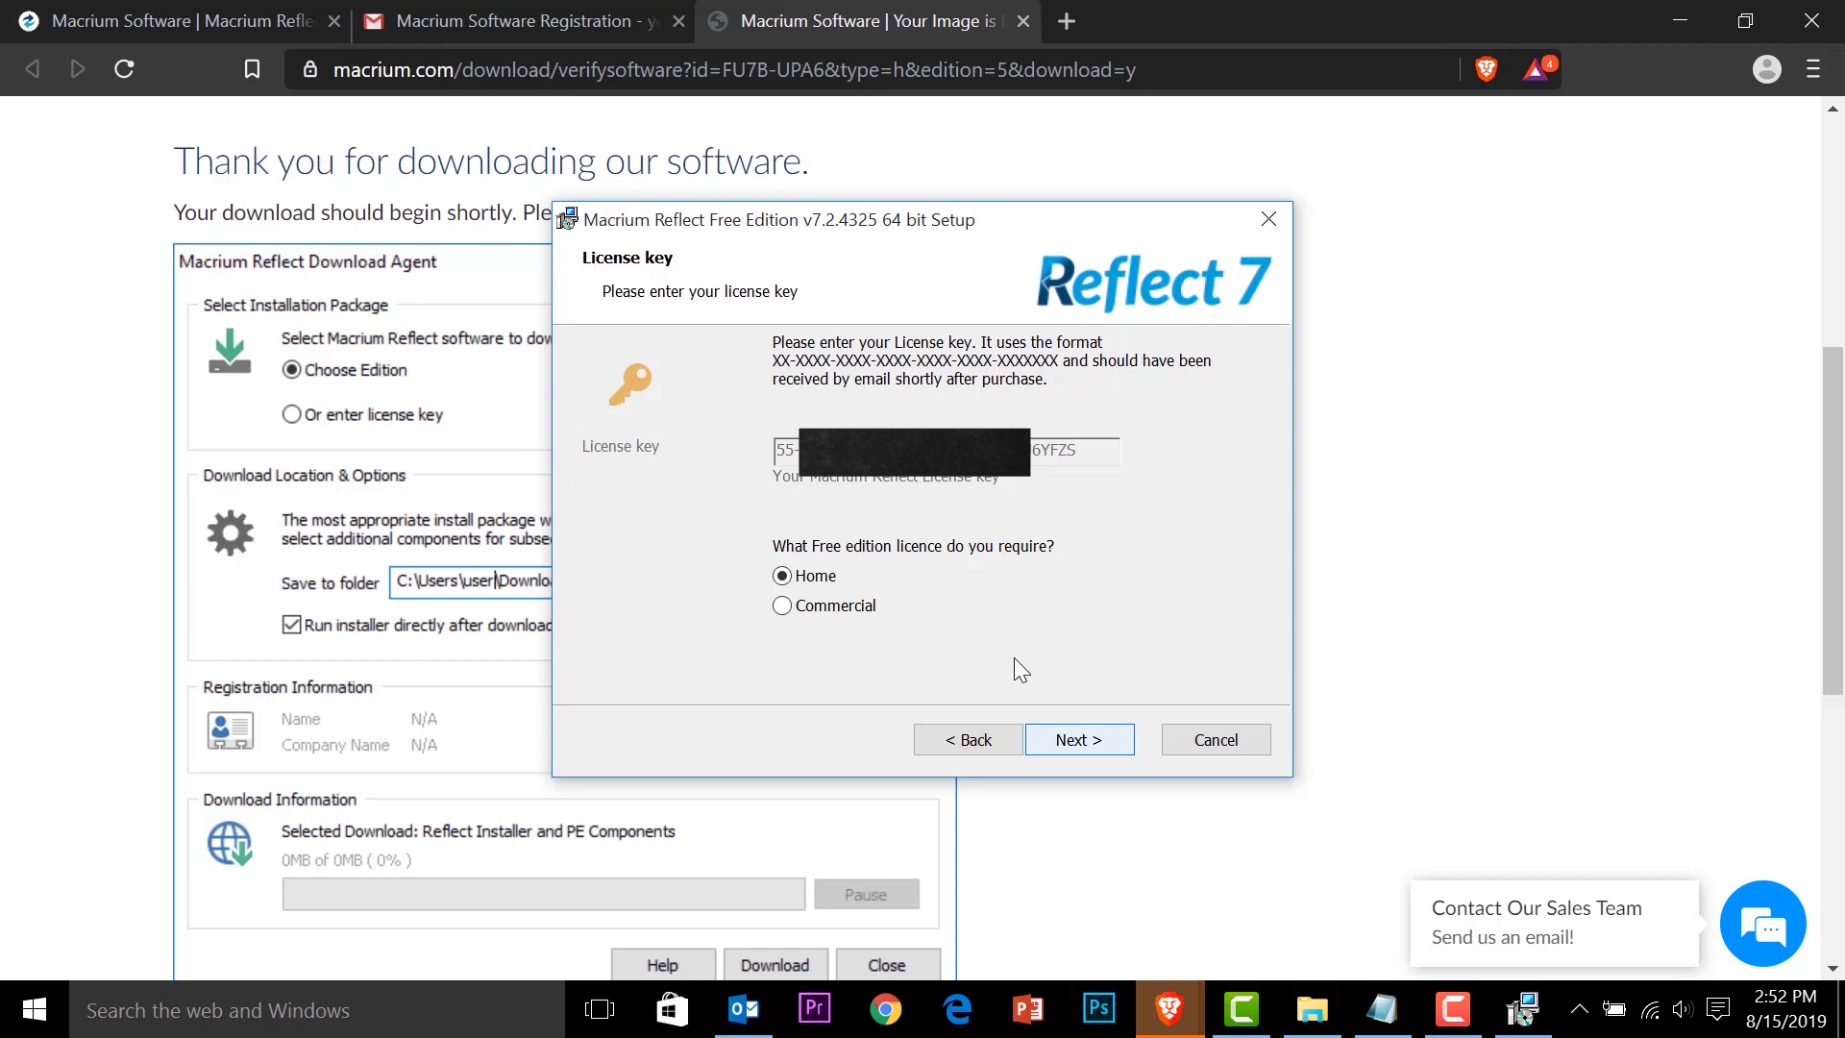
key("Return")
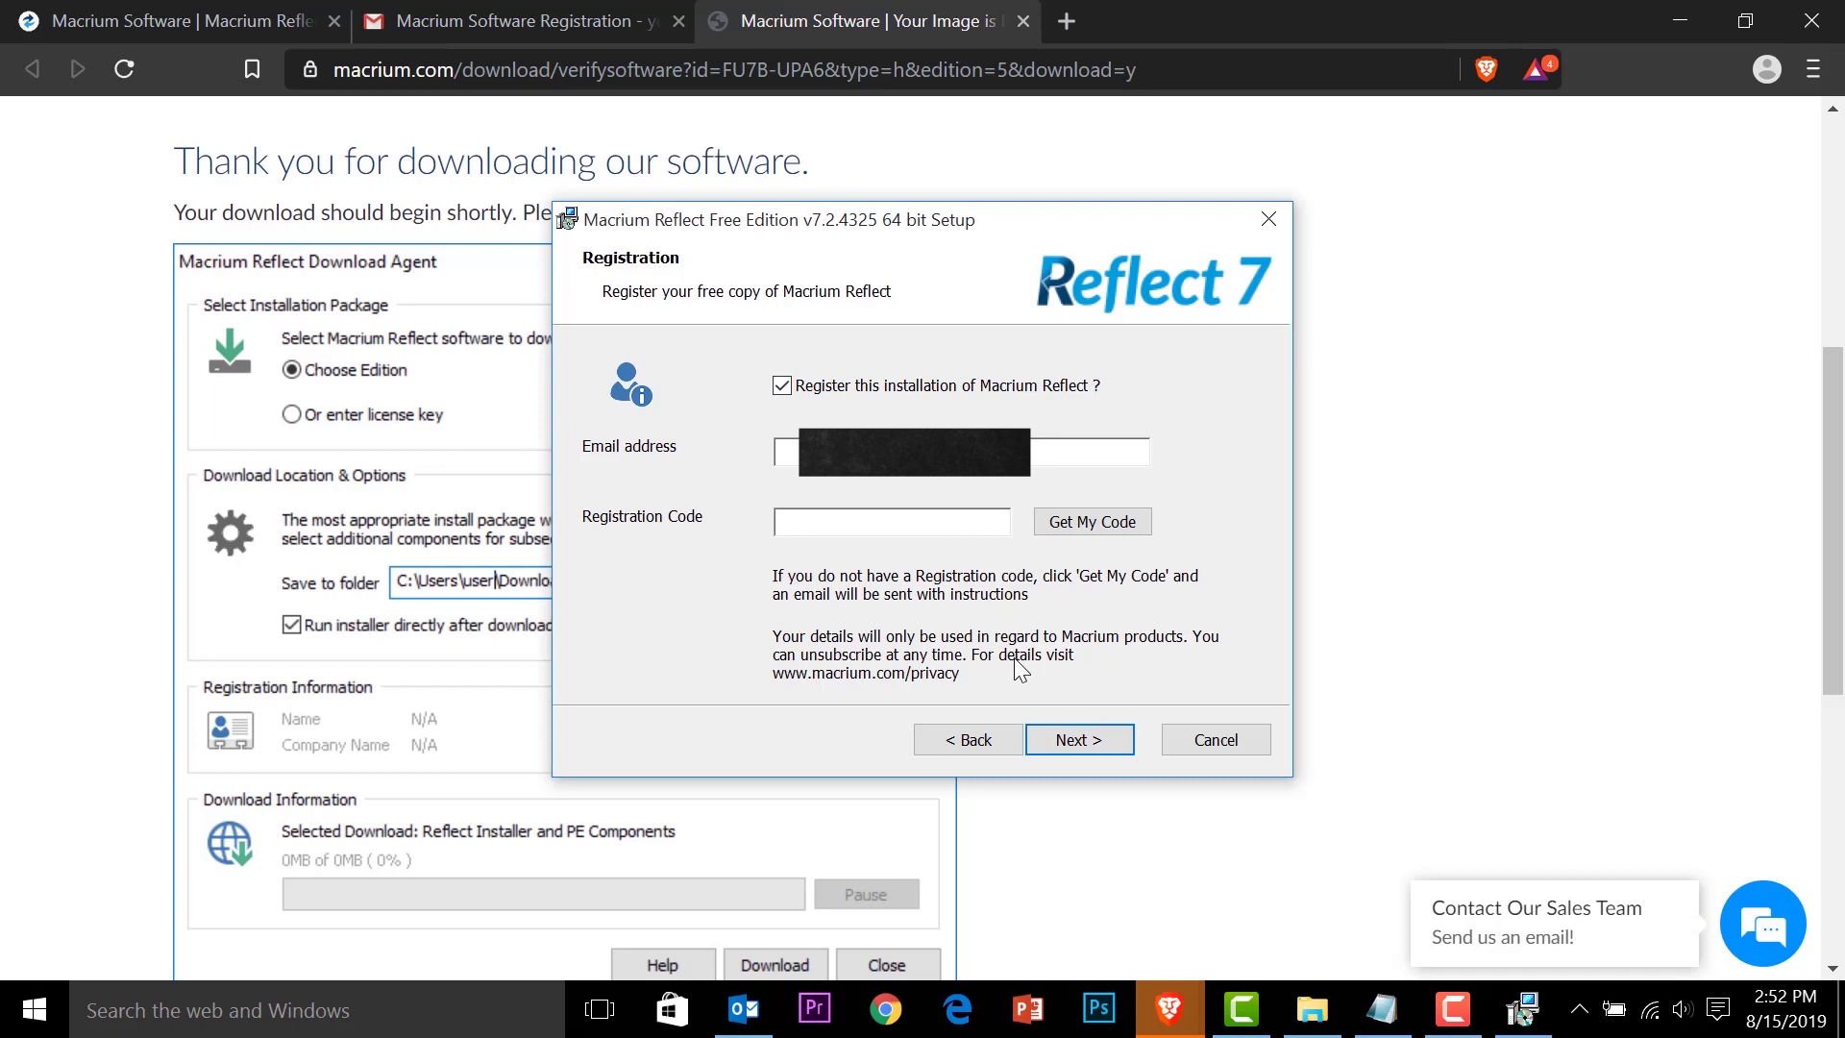
Step: Enter your e-mail address and paste the emailed registration code, then continue to Custom Setup
type("yo")
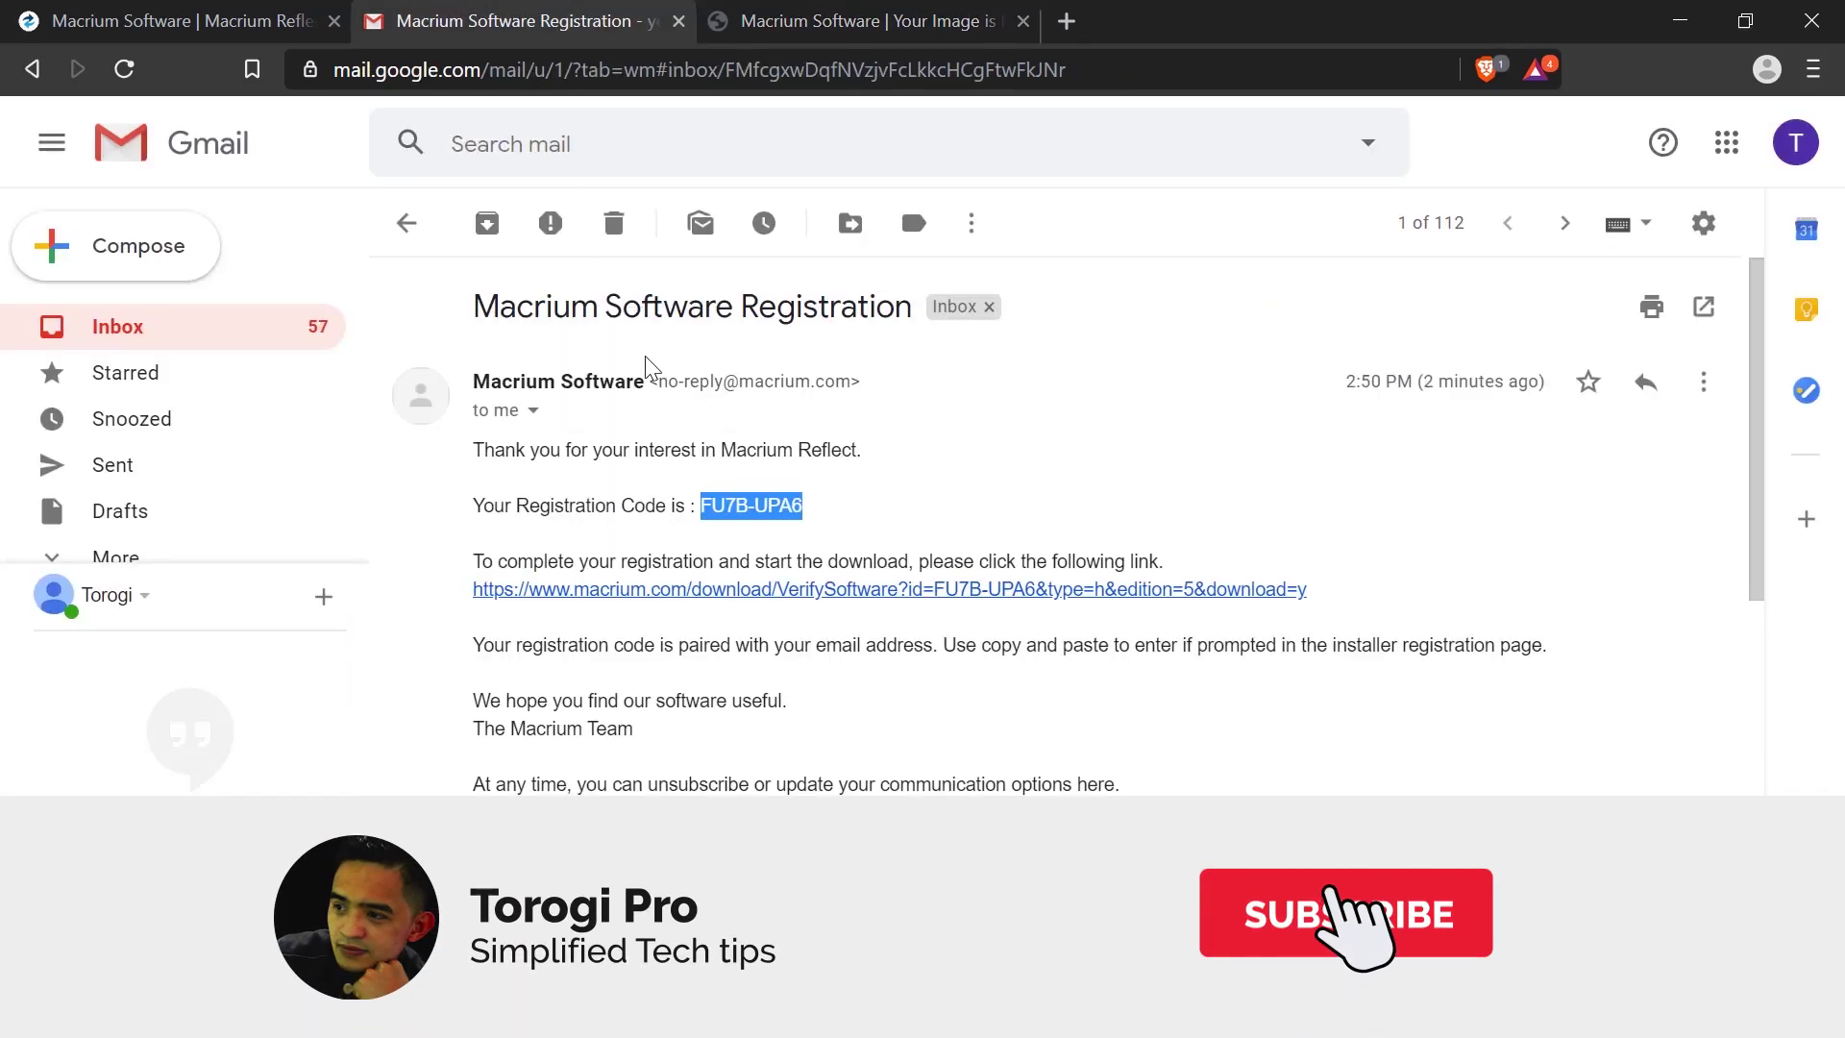
right_click(733, 501)
left_click(778, 526)
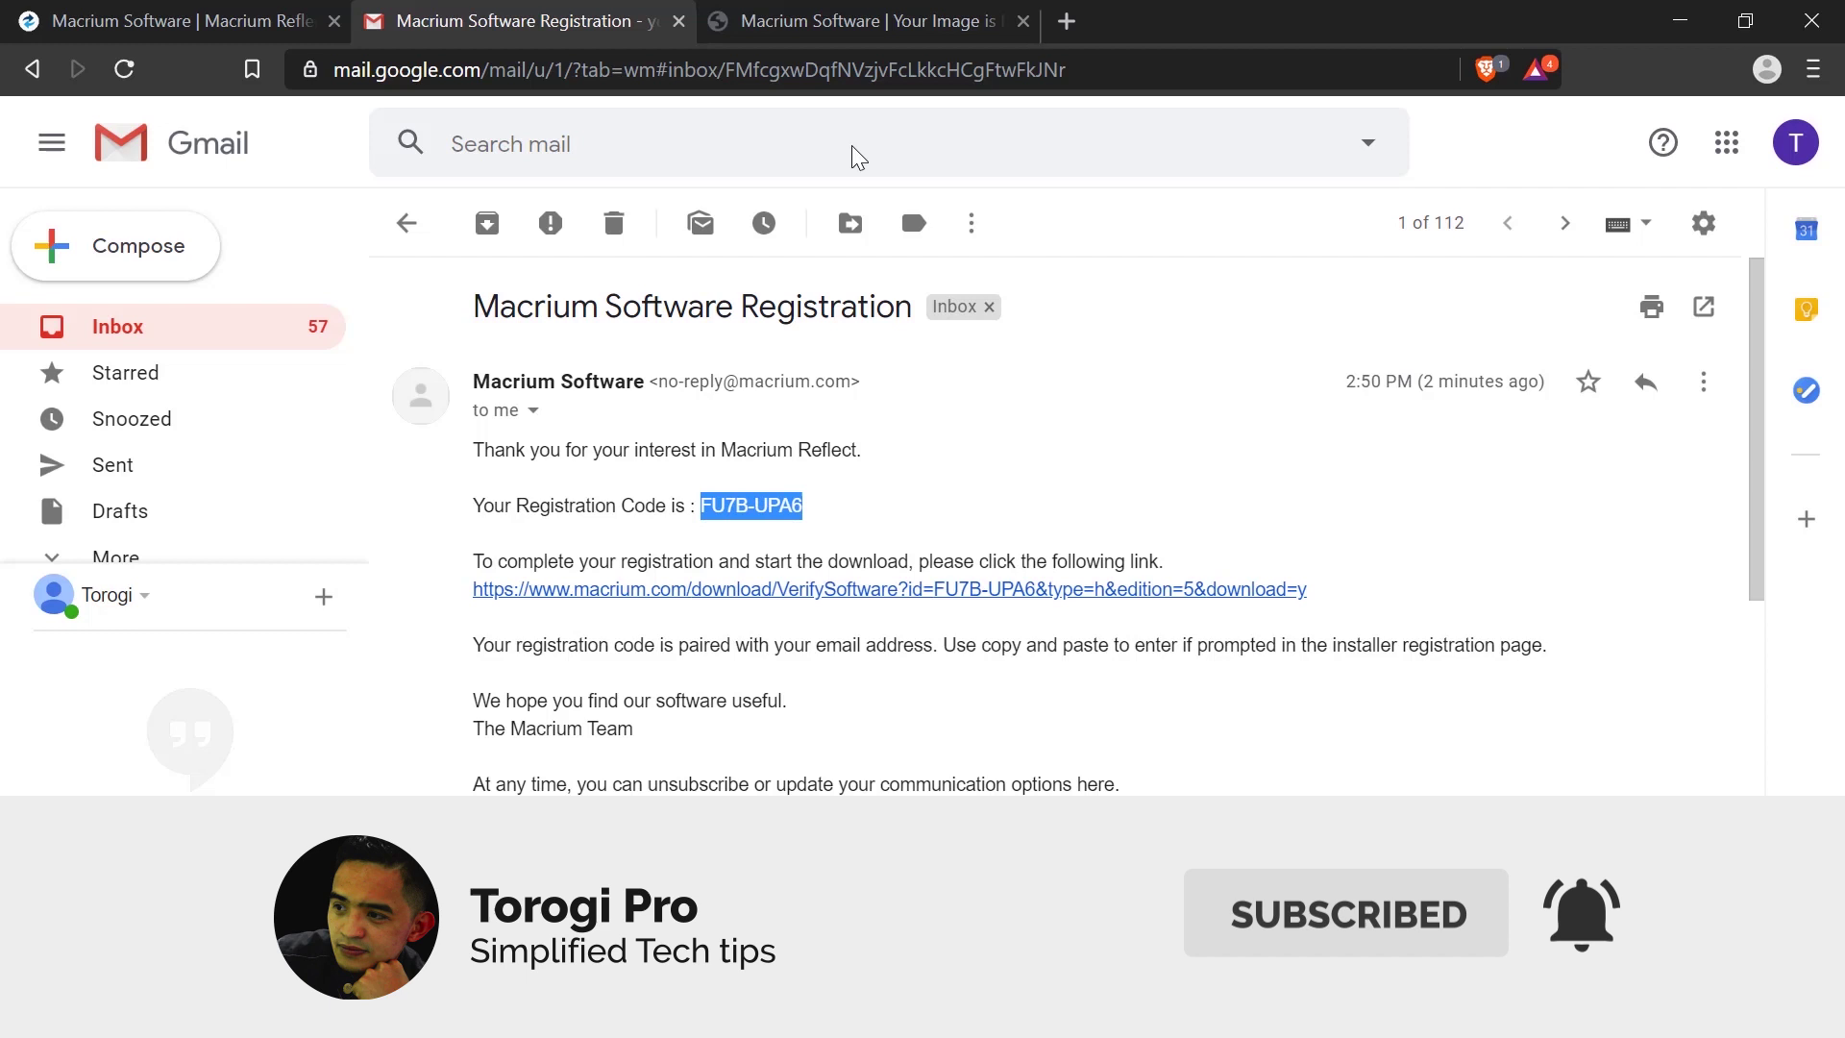
left_click(836, 15)
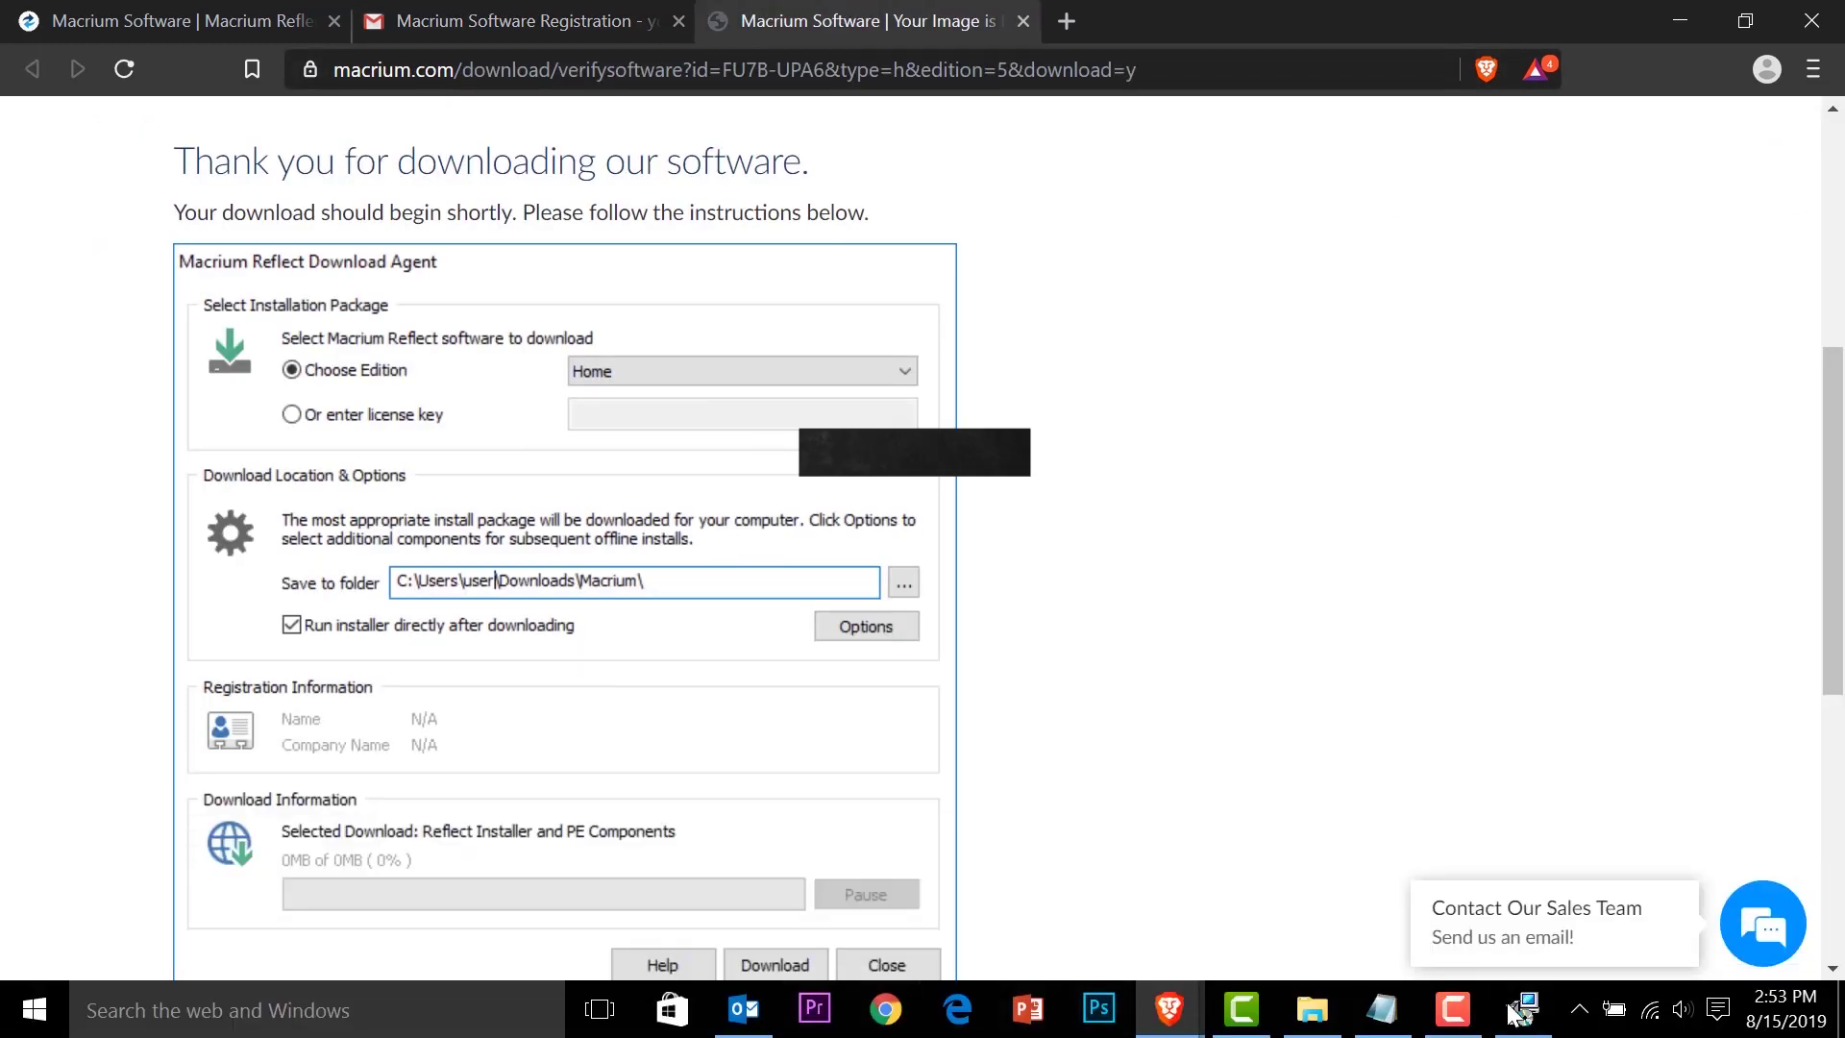
left_click(1518, 1011)
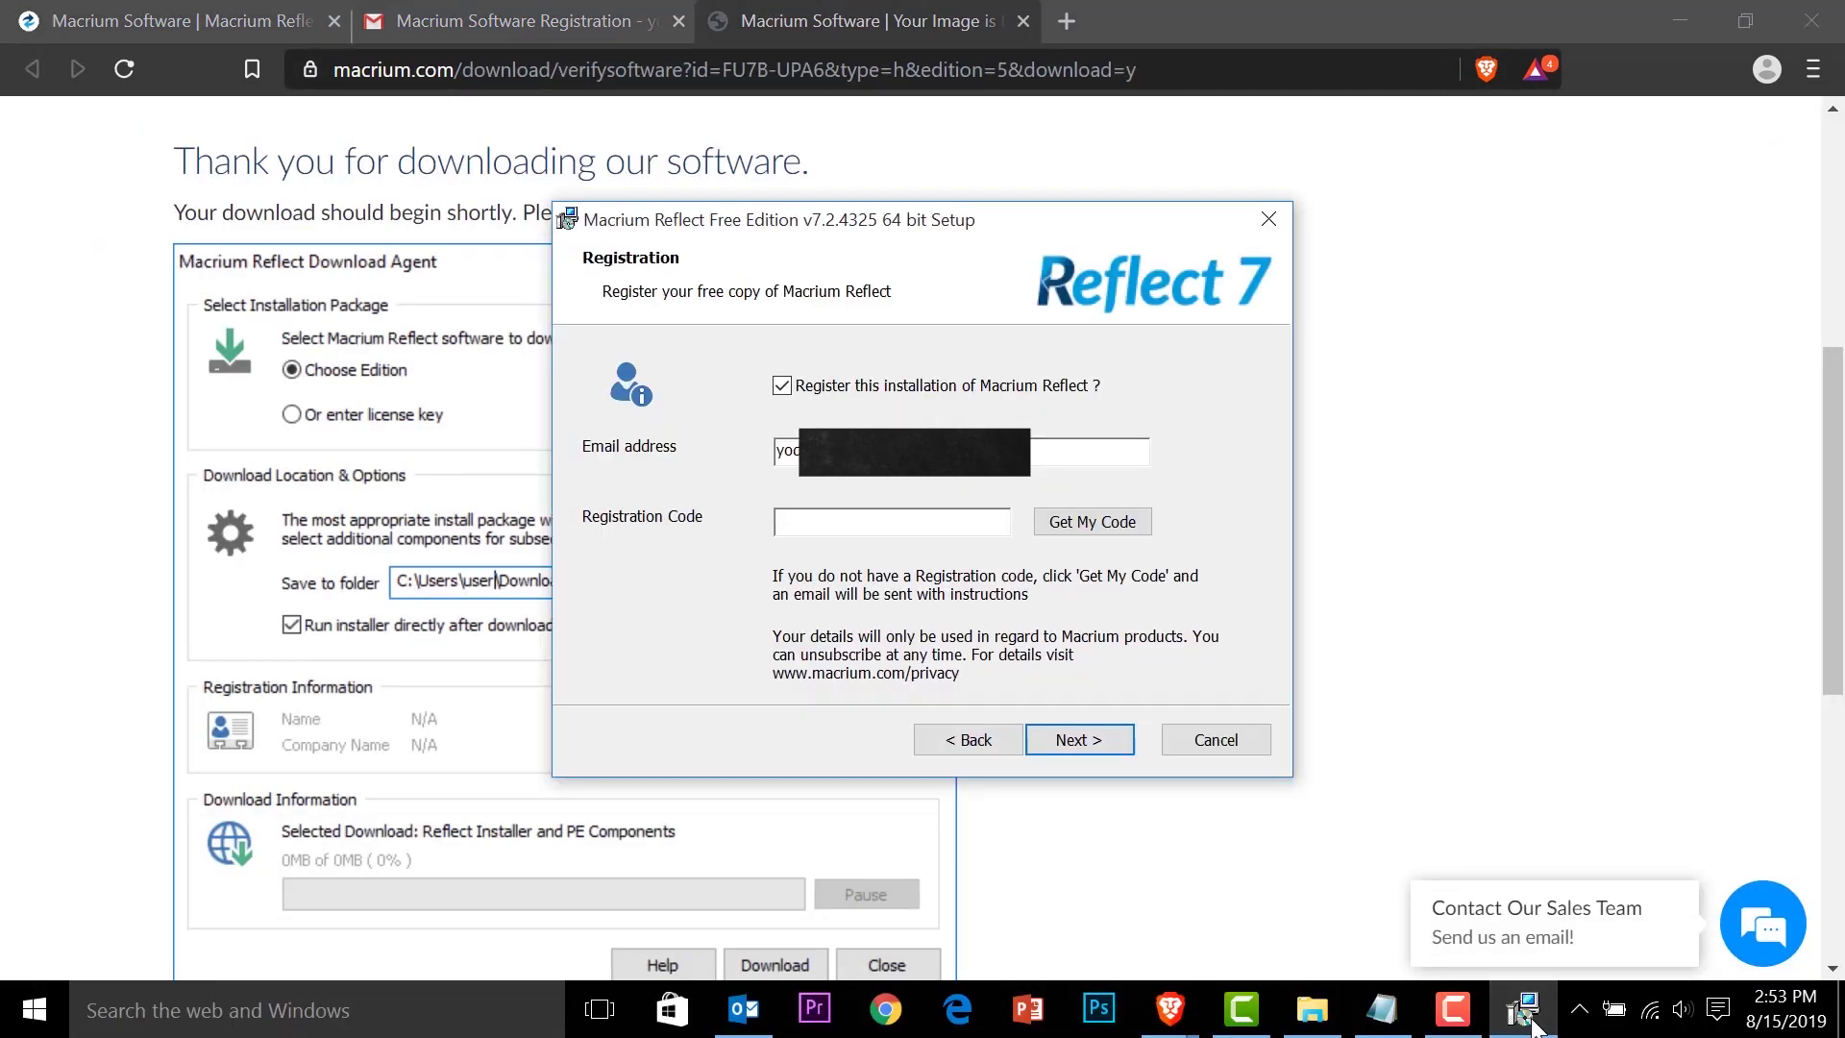
key("Return")
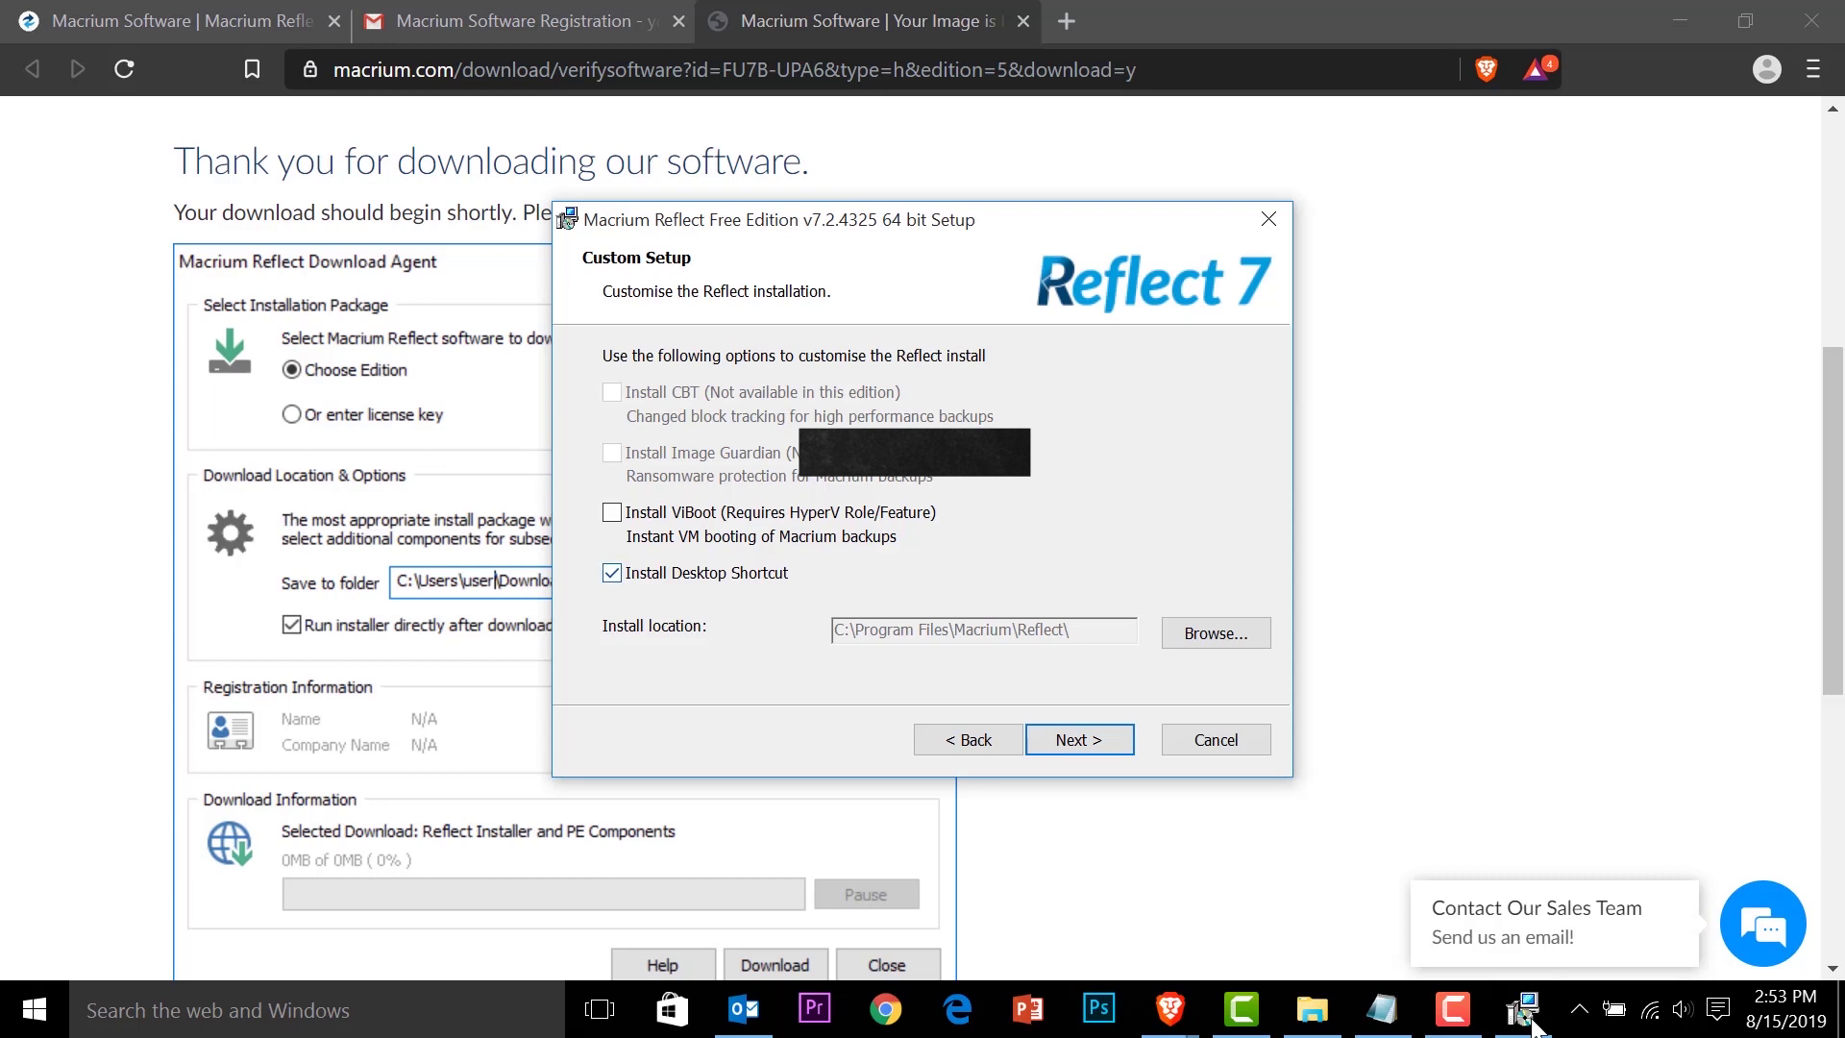
Step: Keep the default Custom Setup options and install Reflect 7 Free Edition
key("Return")
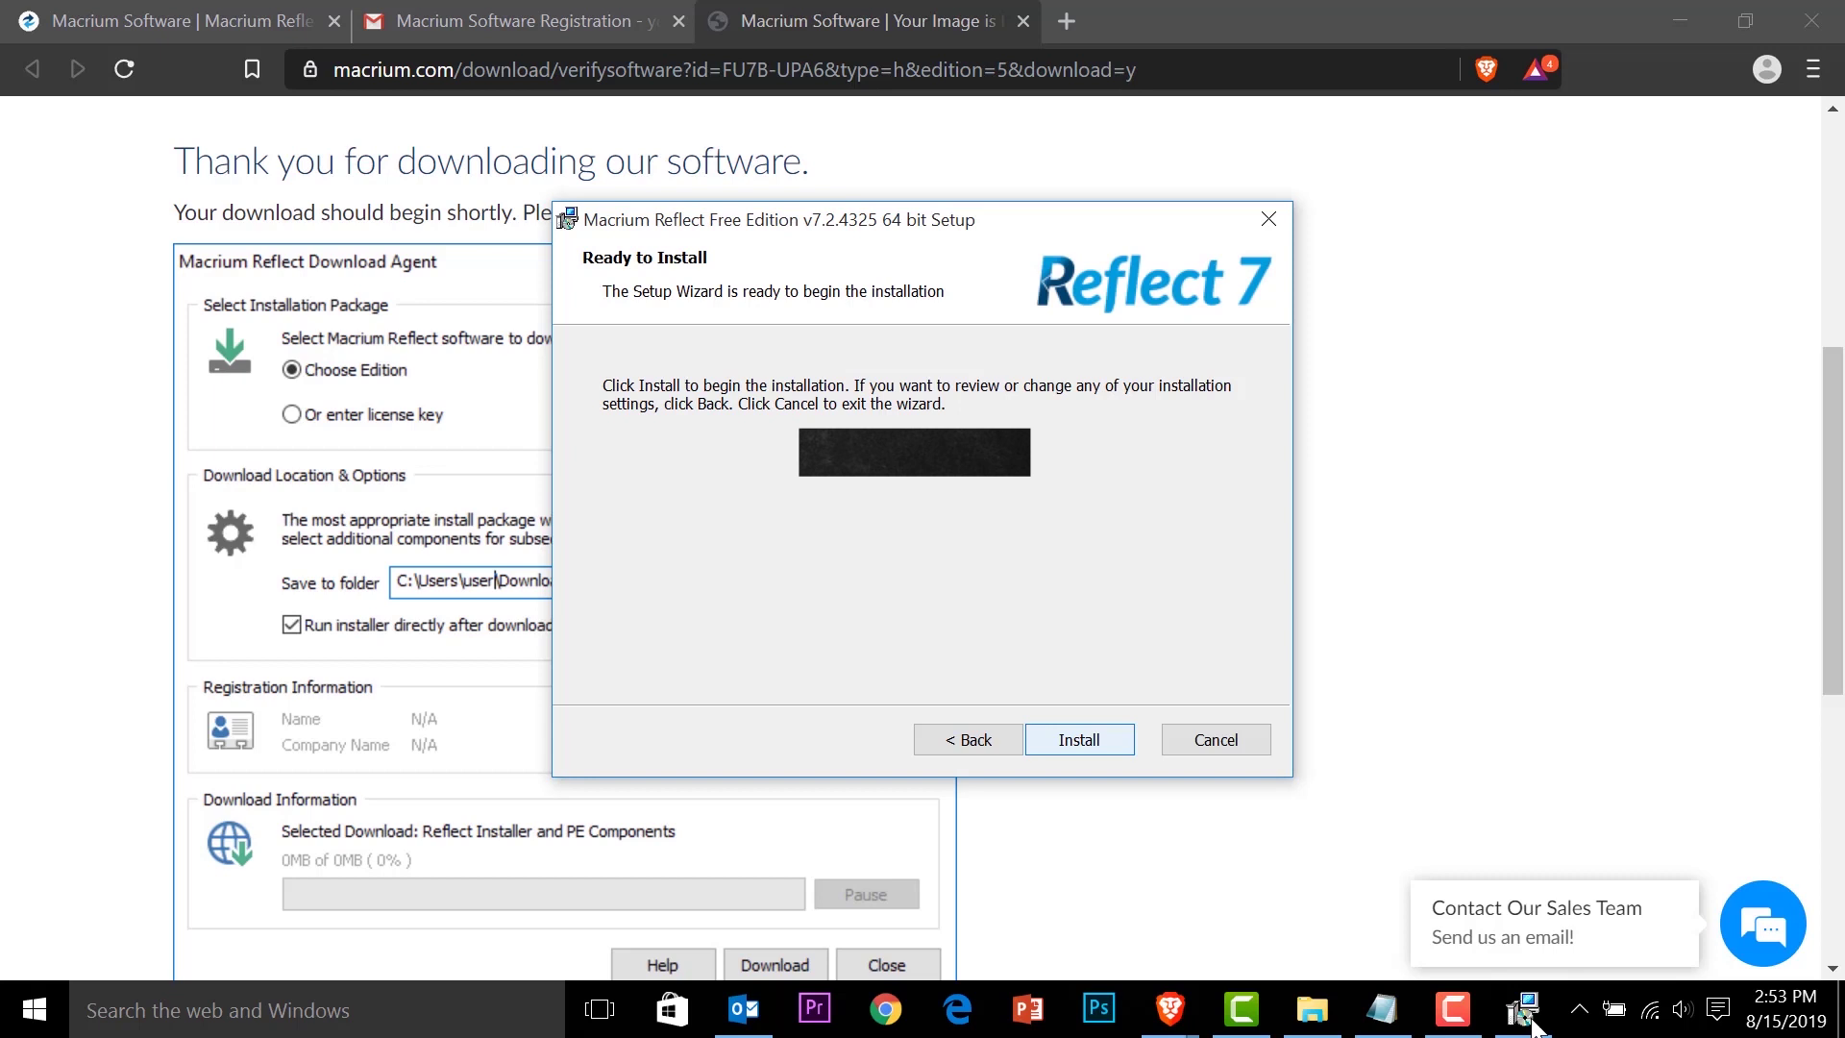
key("Return")
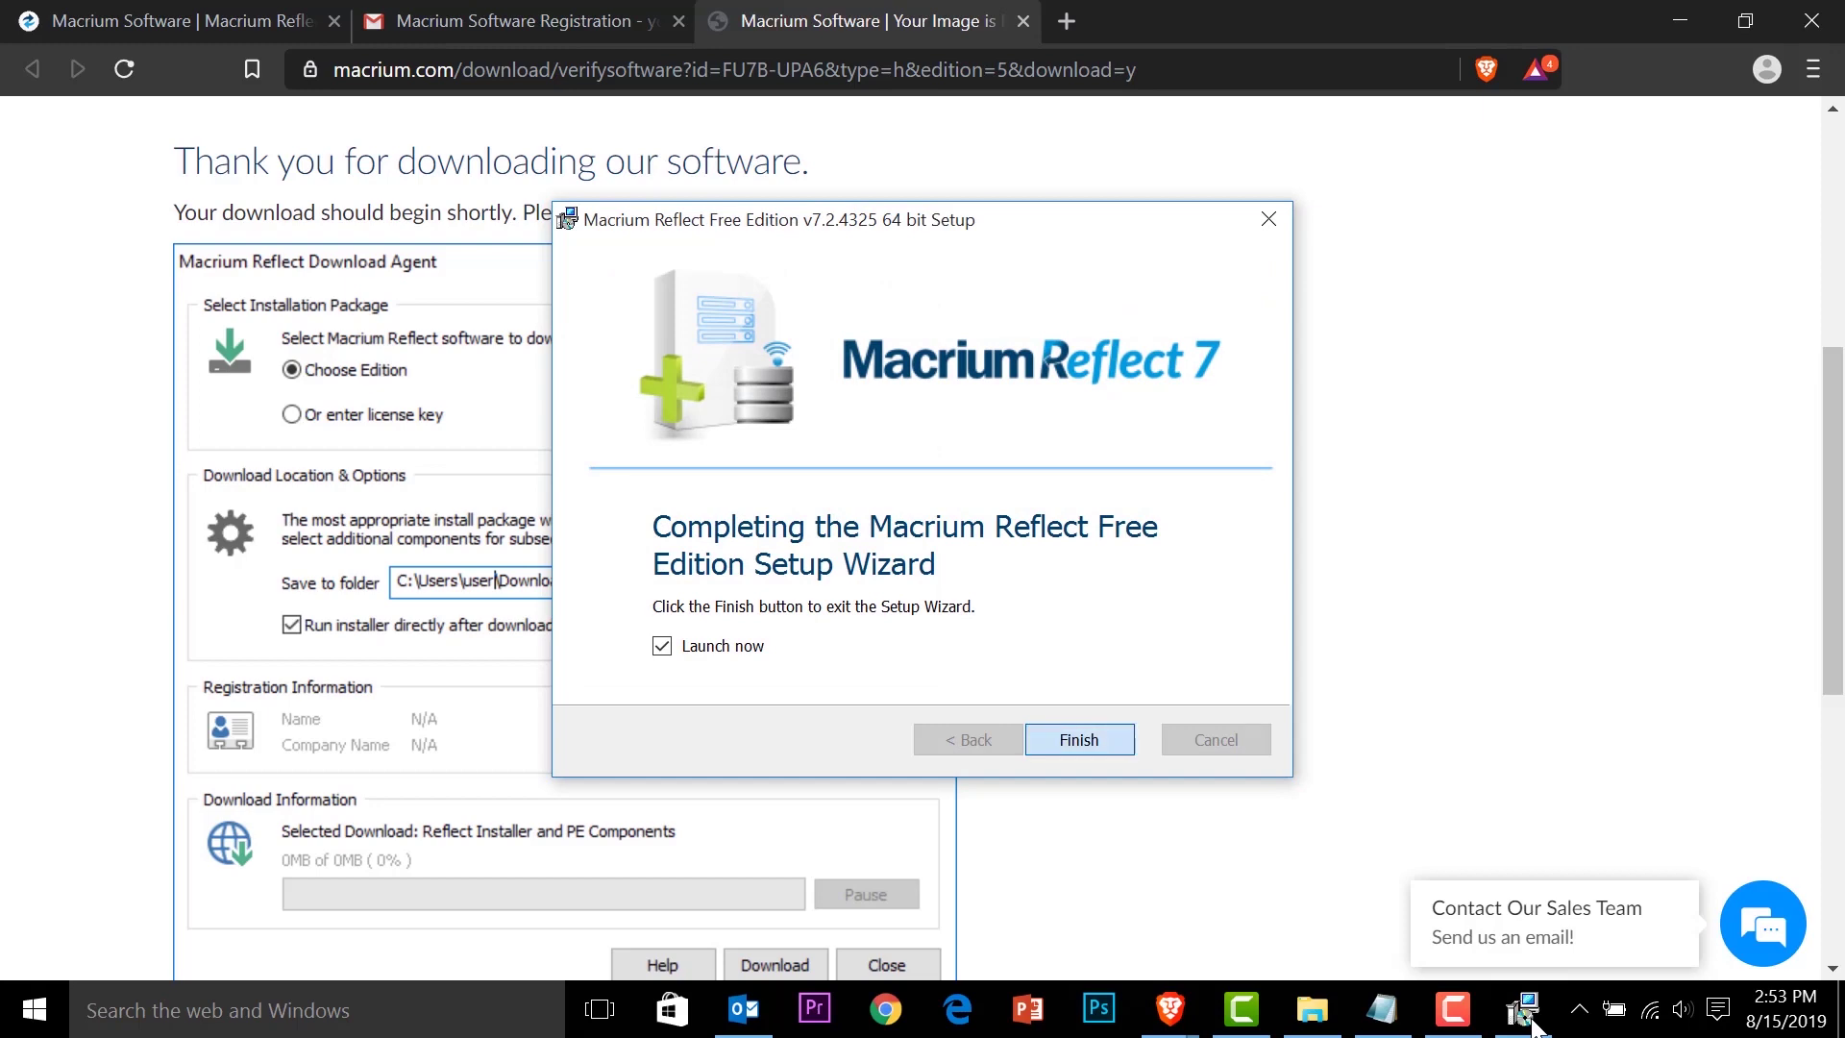
Step: Finish setup to launch Reflect showing GPT Disk 1's five partitions, then start a Windows search
left_click(1078, 739)
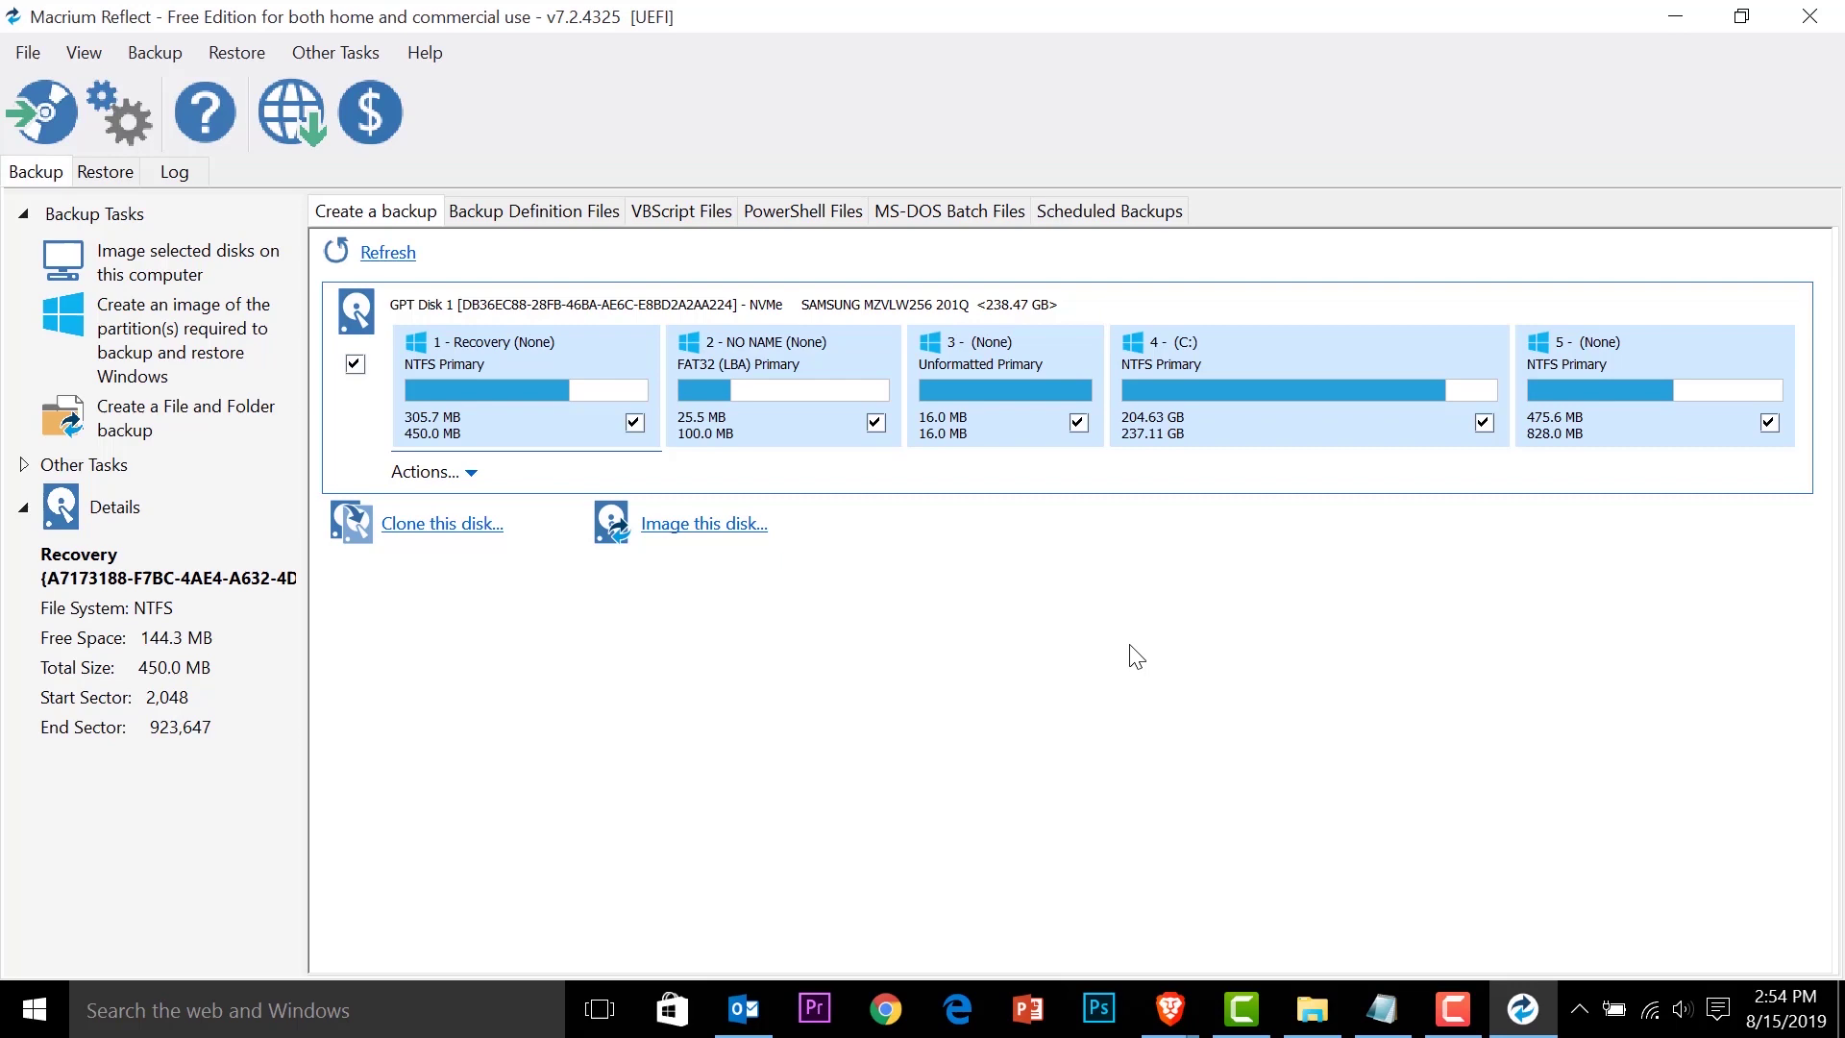
left_click(381, 1006)
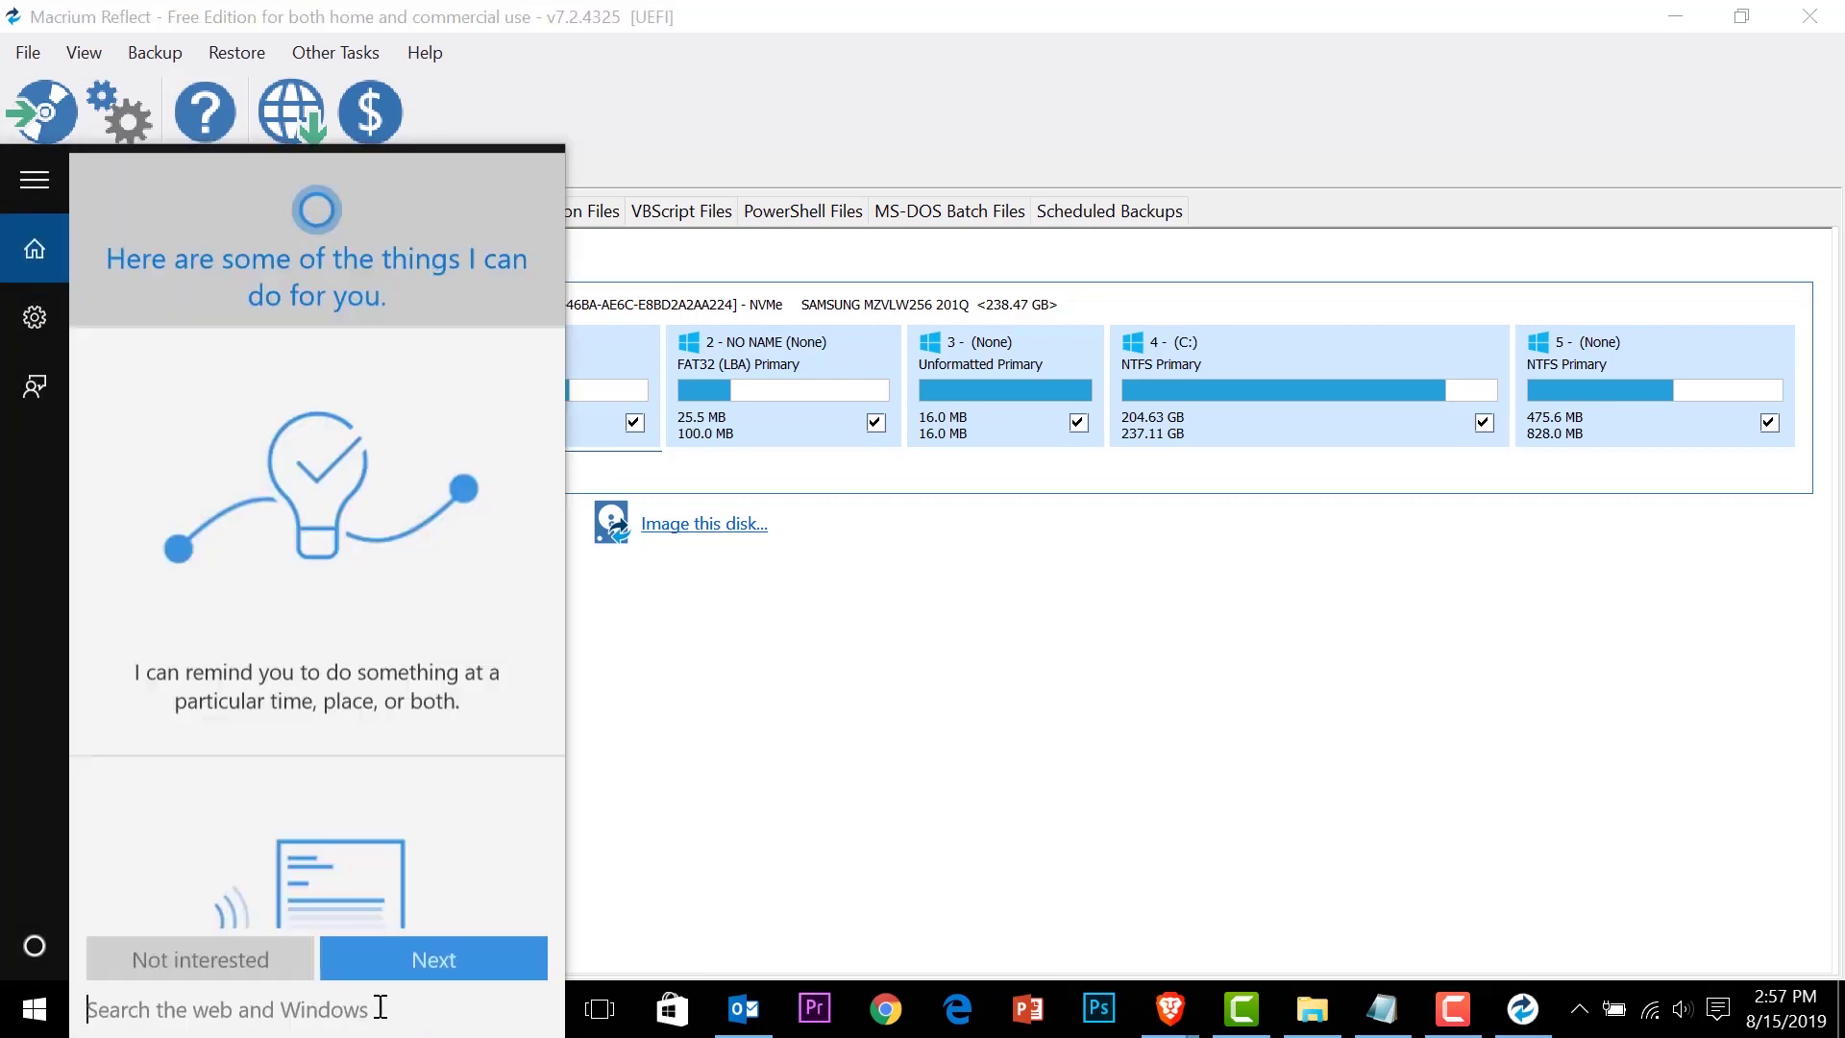
Step: Check in Computer Management's Disk Management that the 931.51 GB Disk 1 is unallocated, then close it
type("comp")
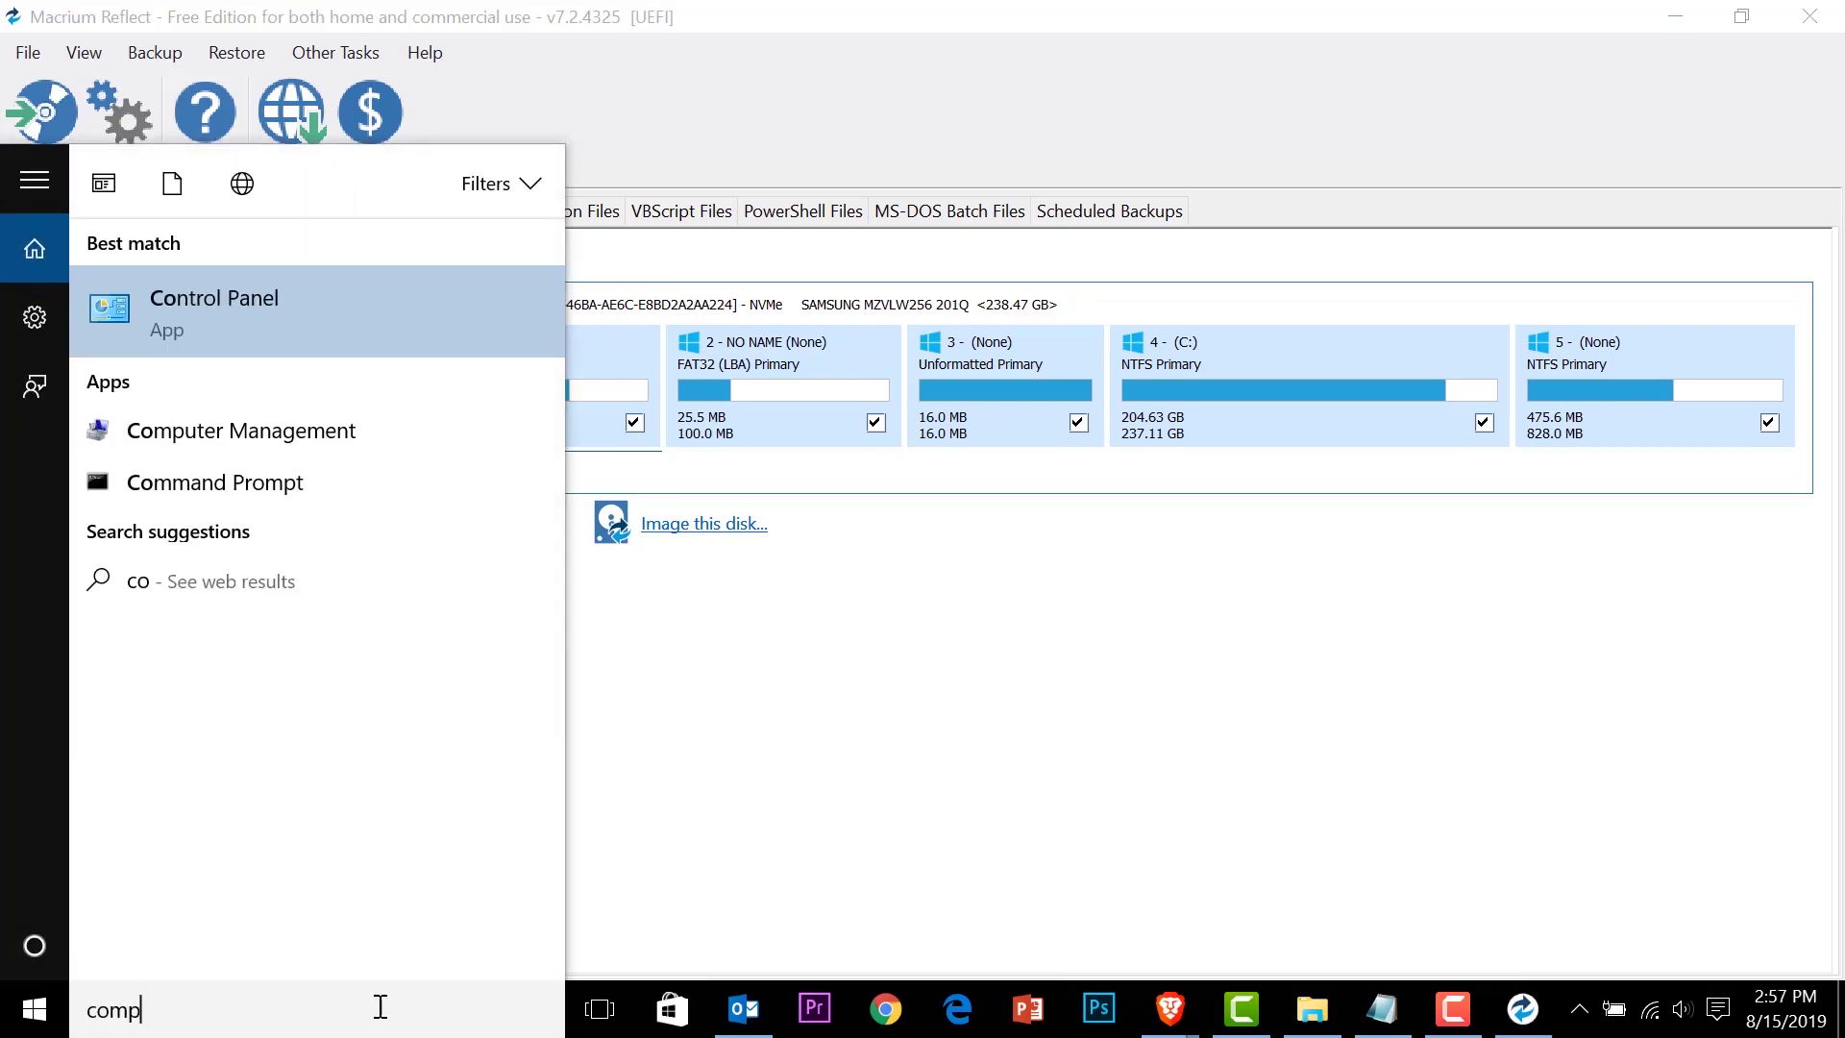
type("uter")
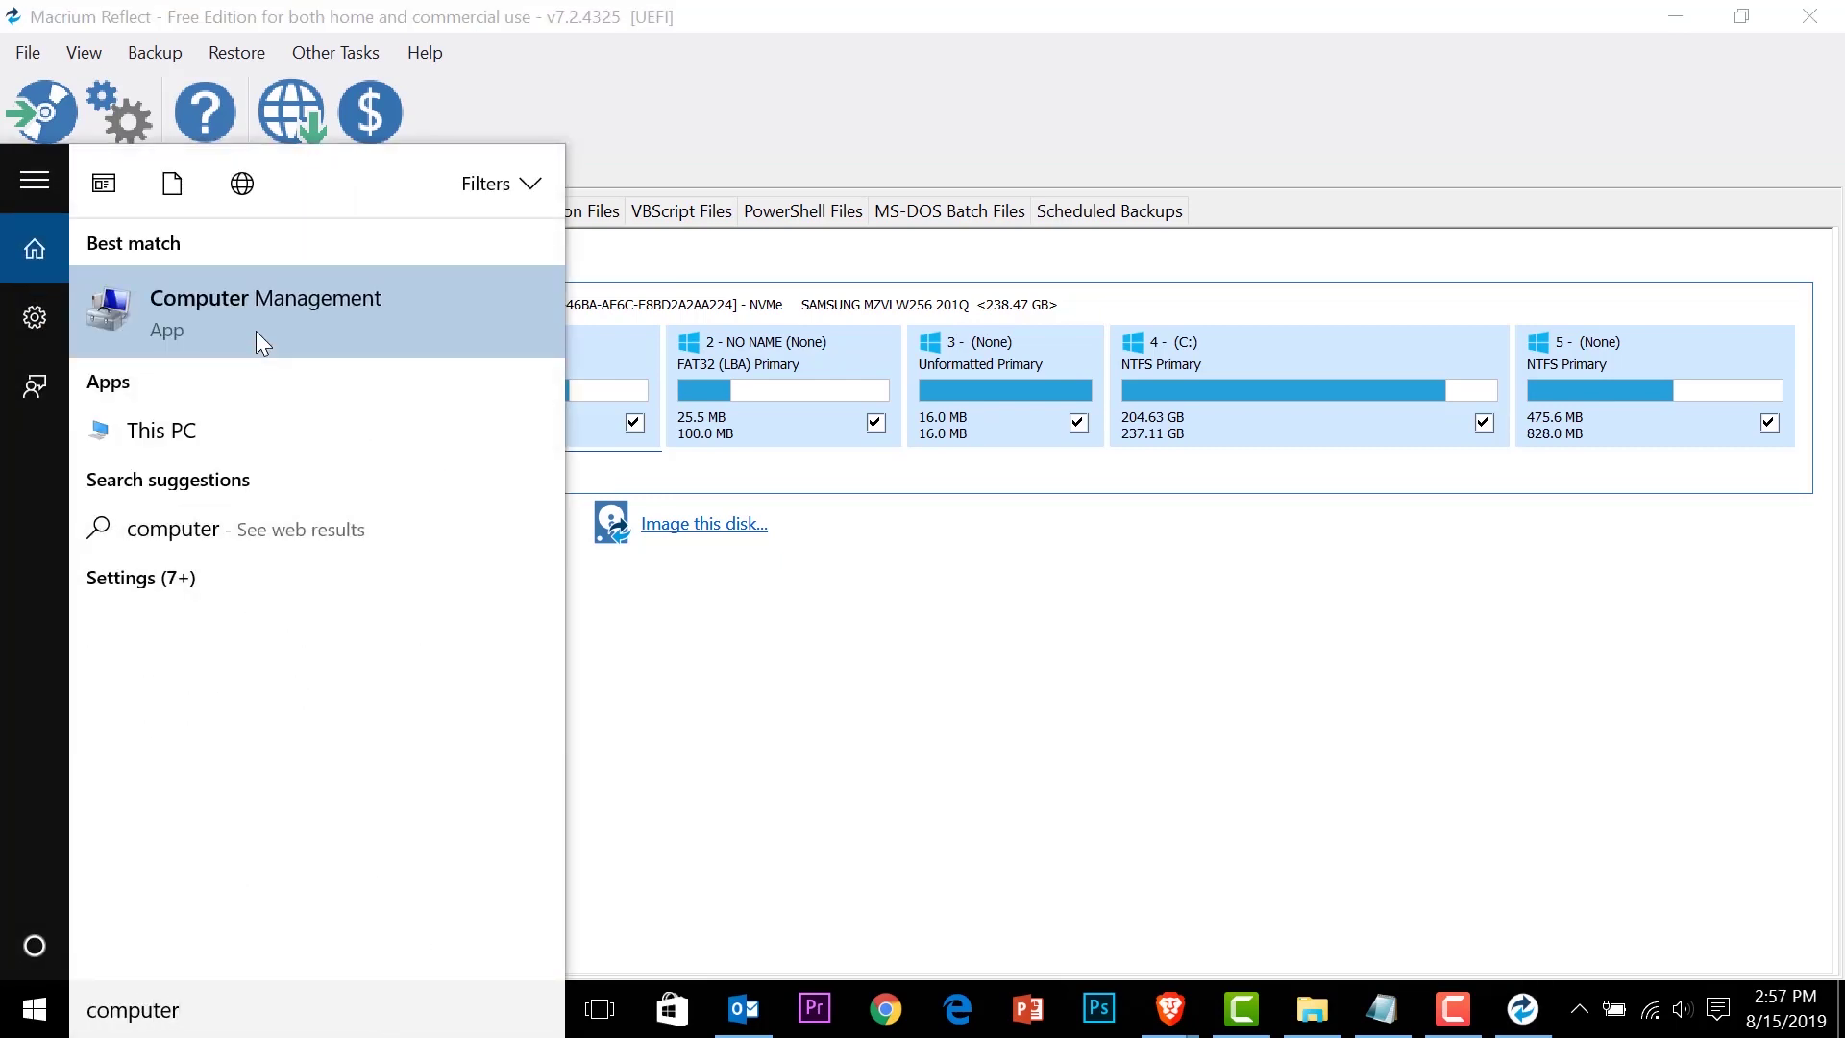
left_click(258, 333)
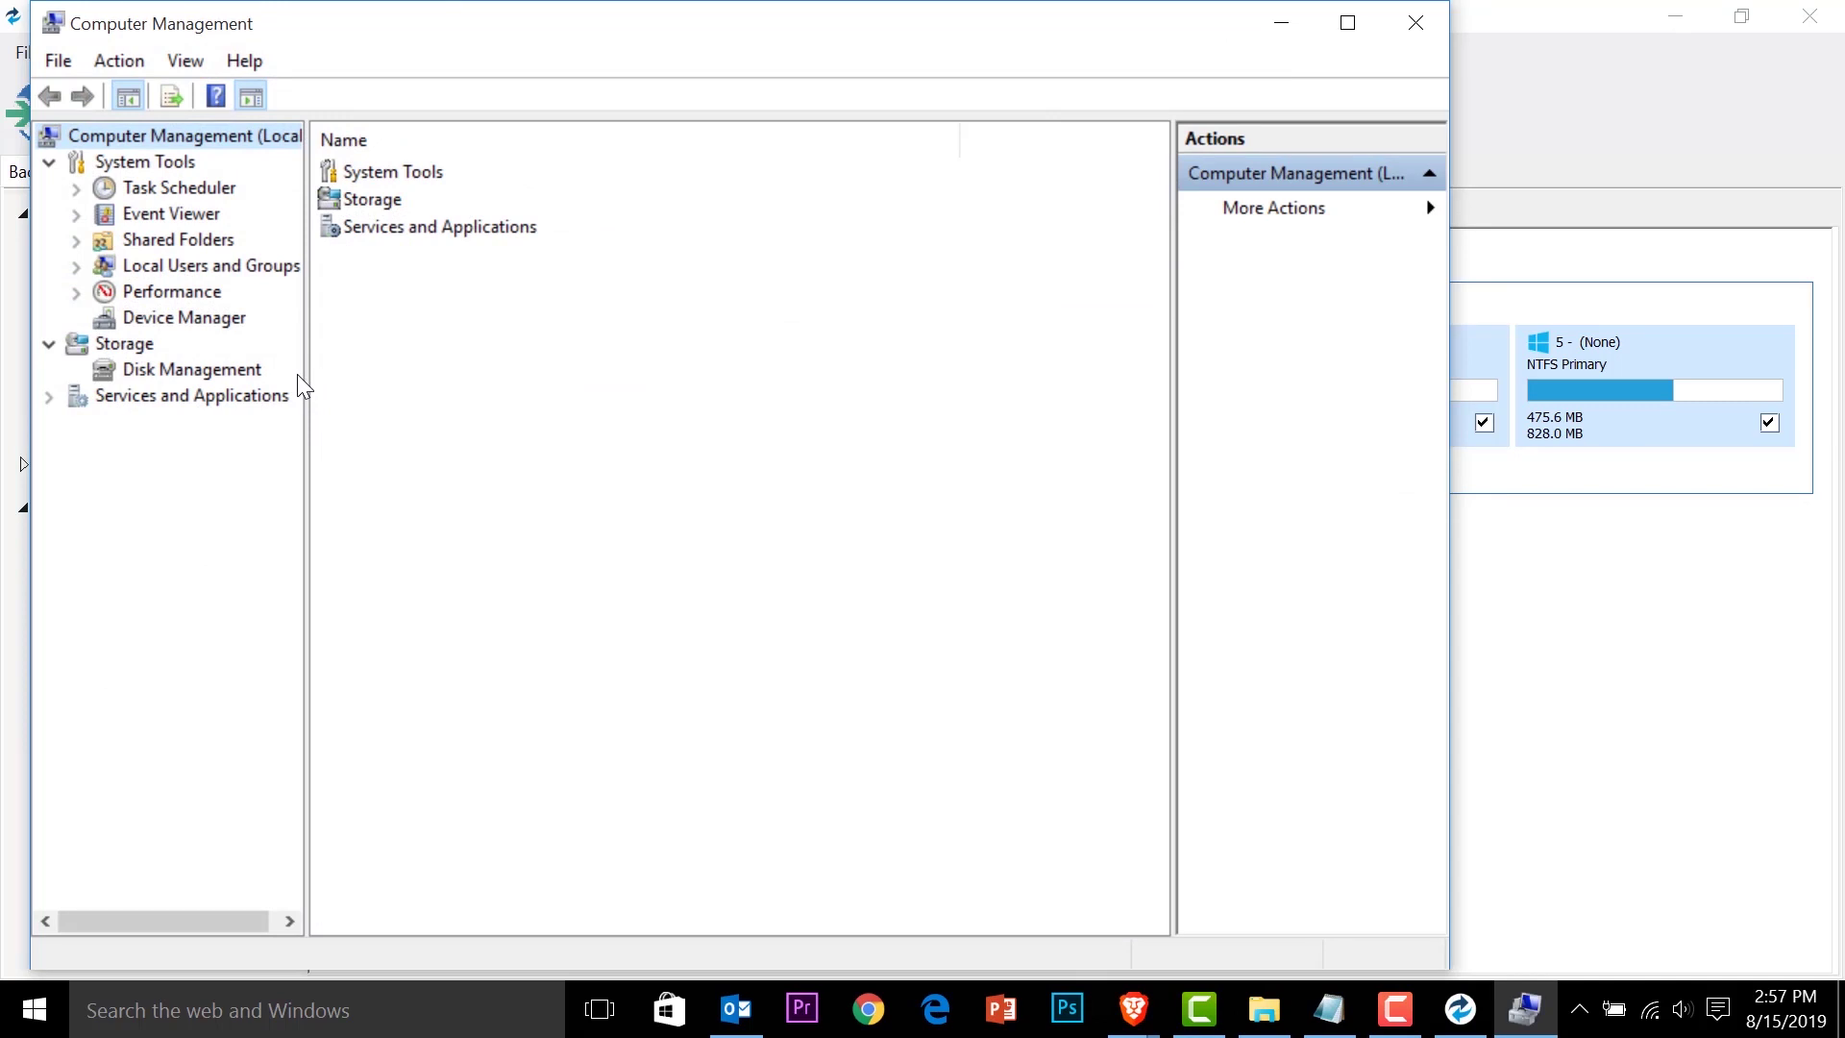
key("s")
key("t")
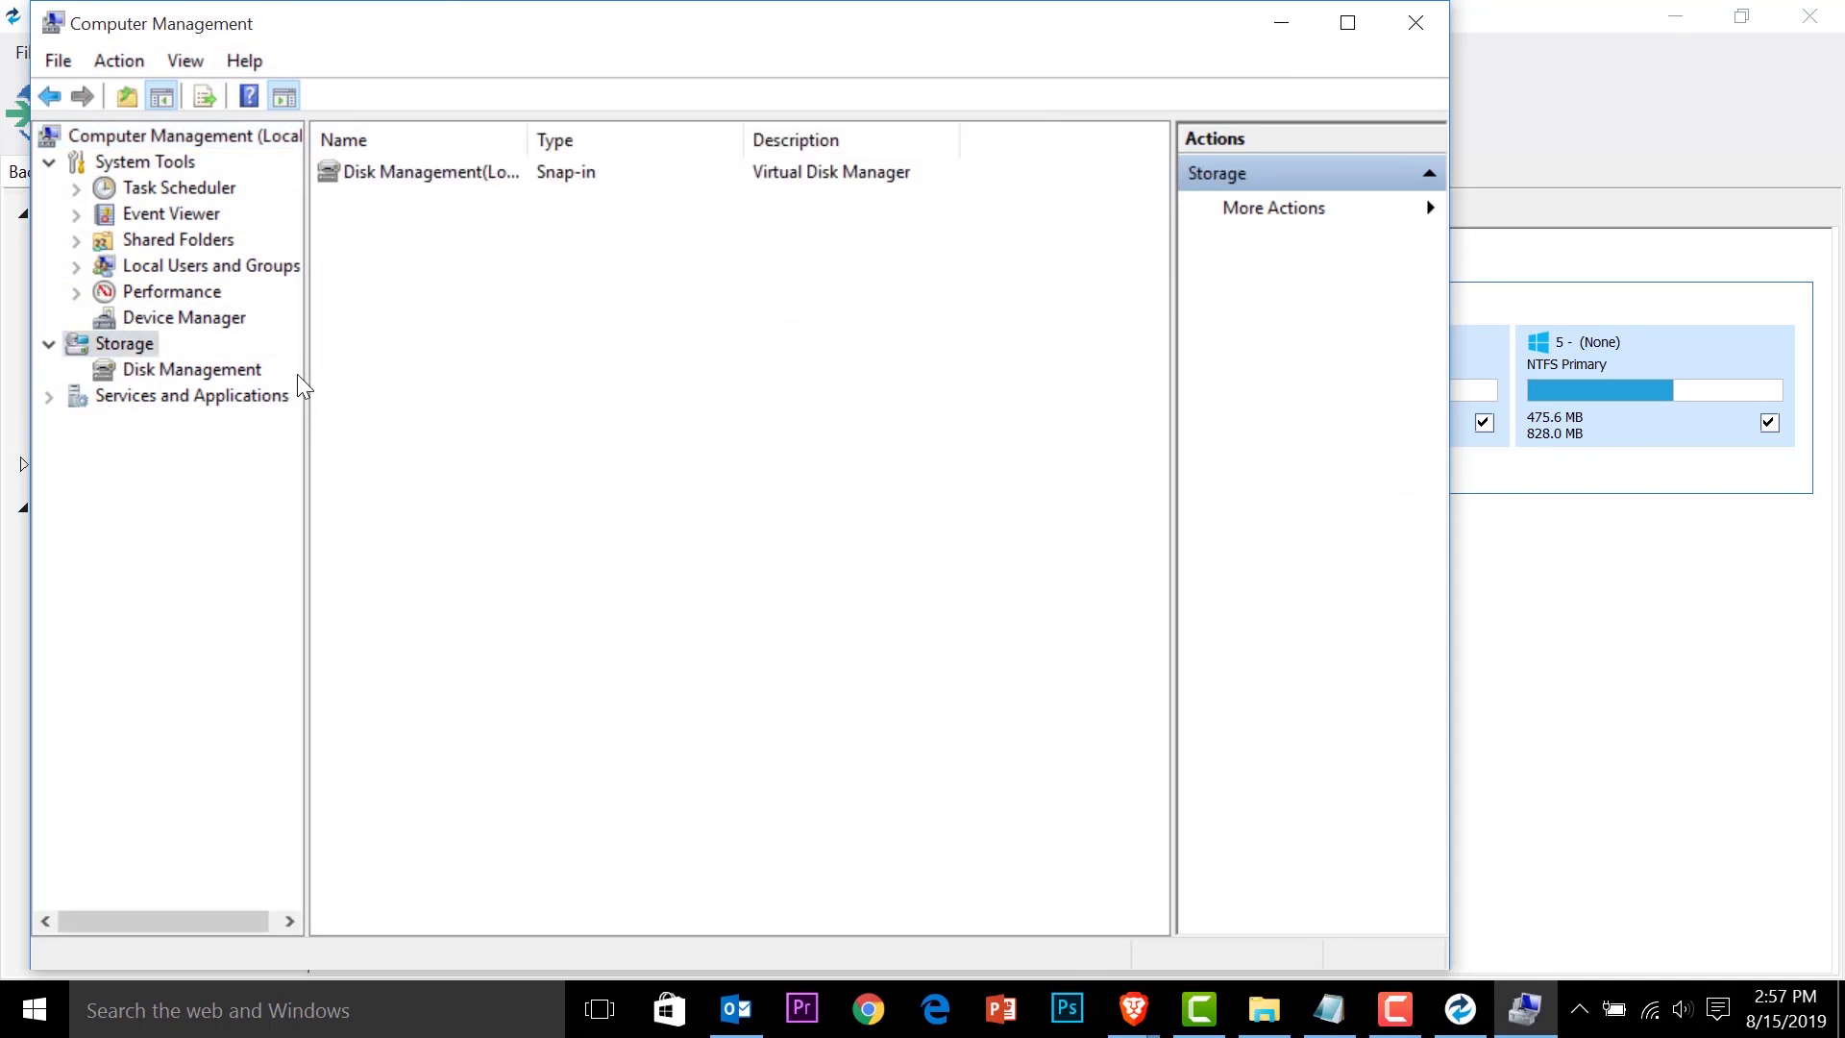
key("Tab")
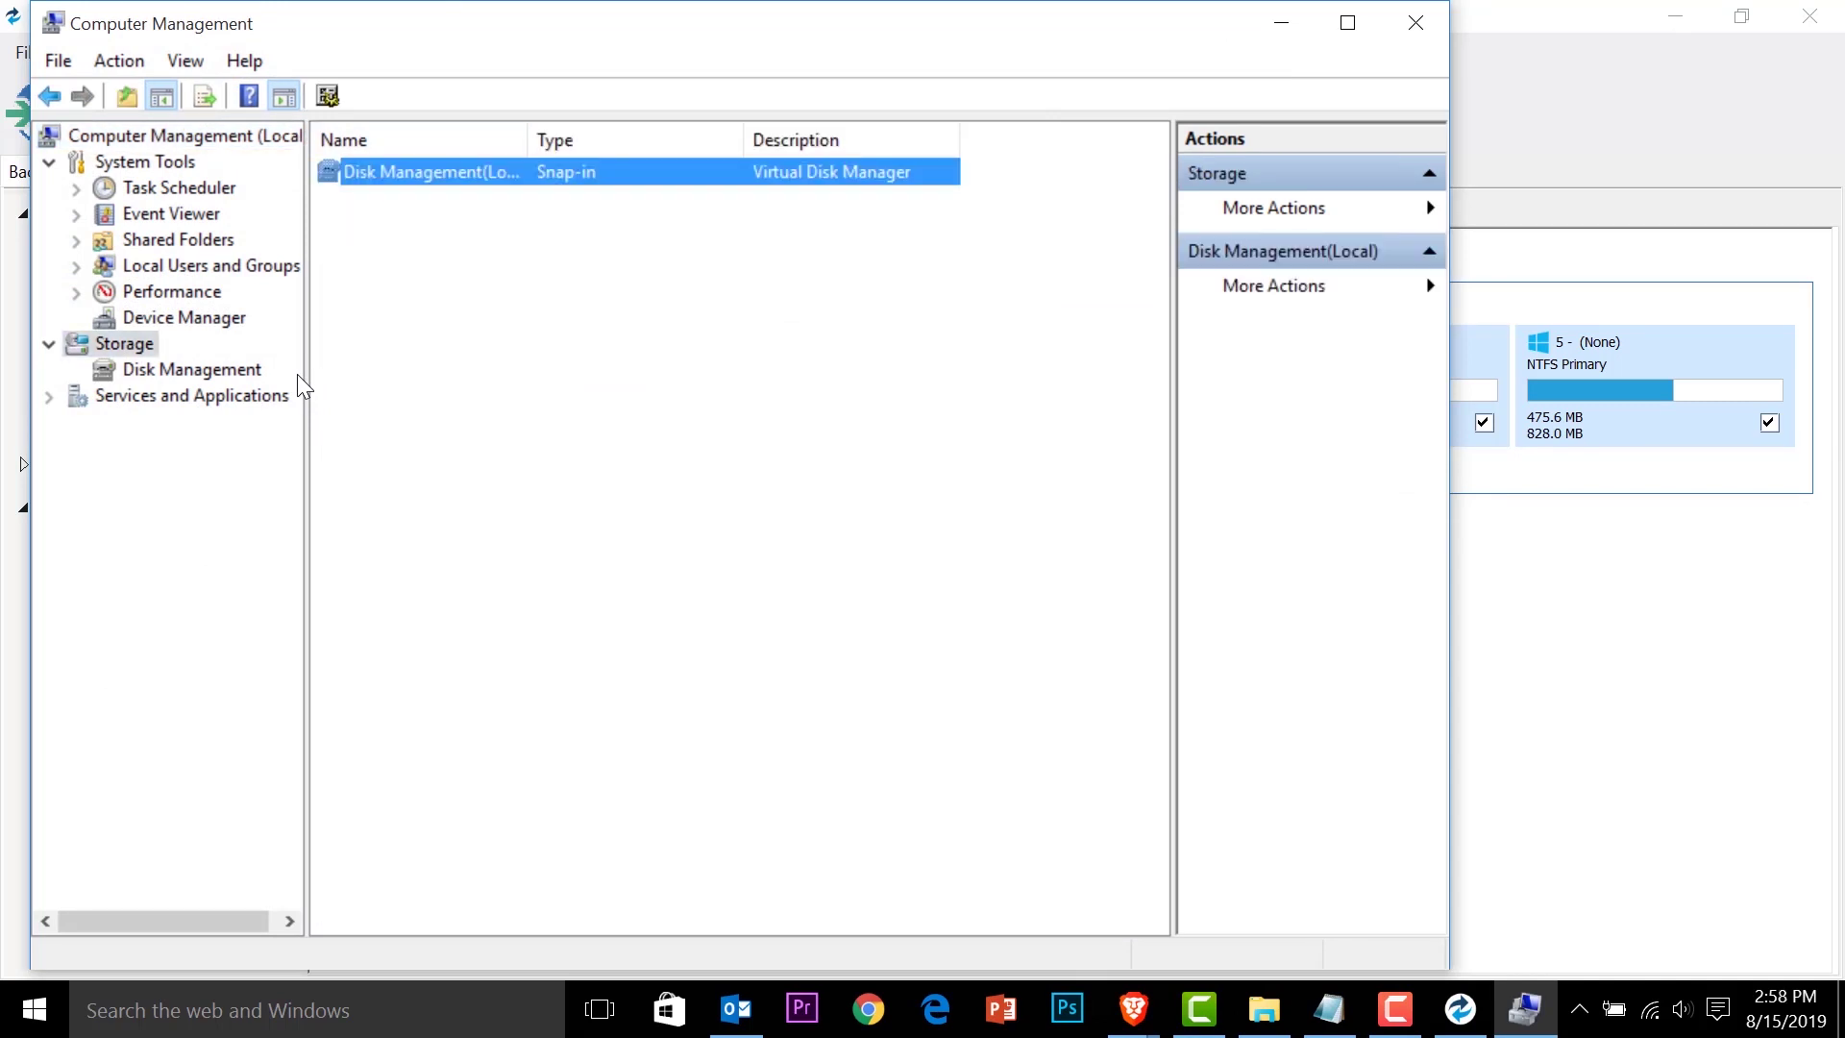
key("Return")
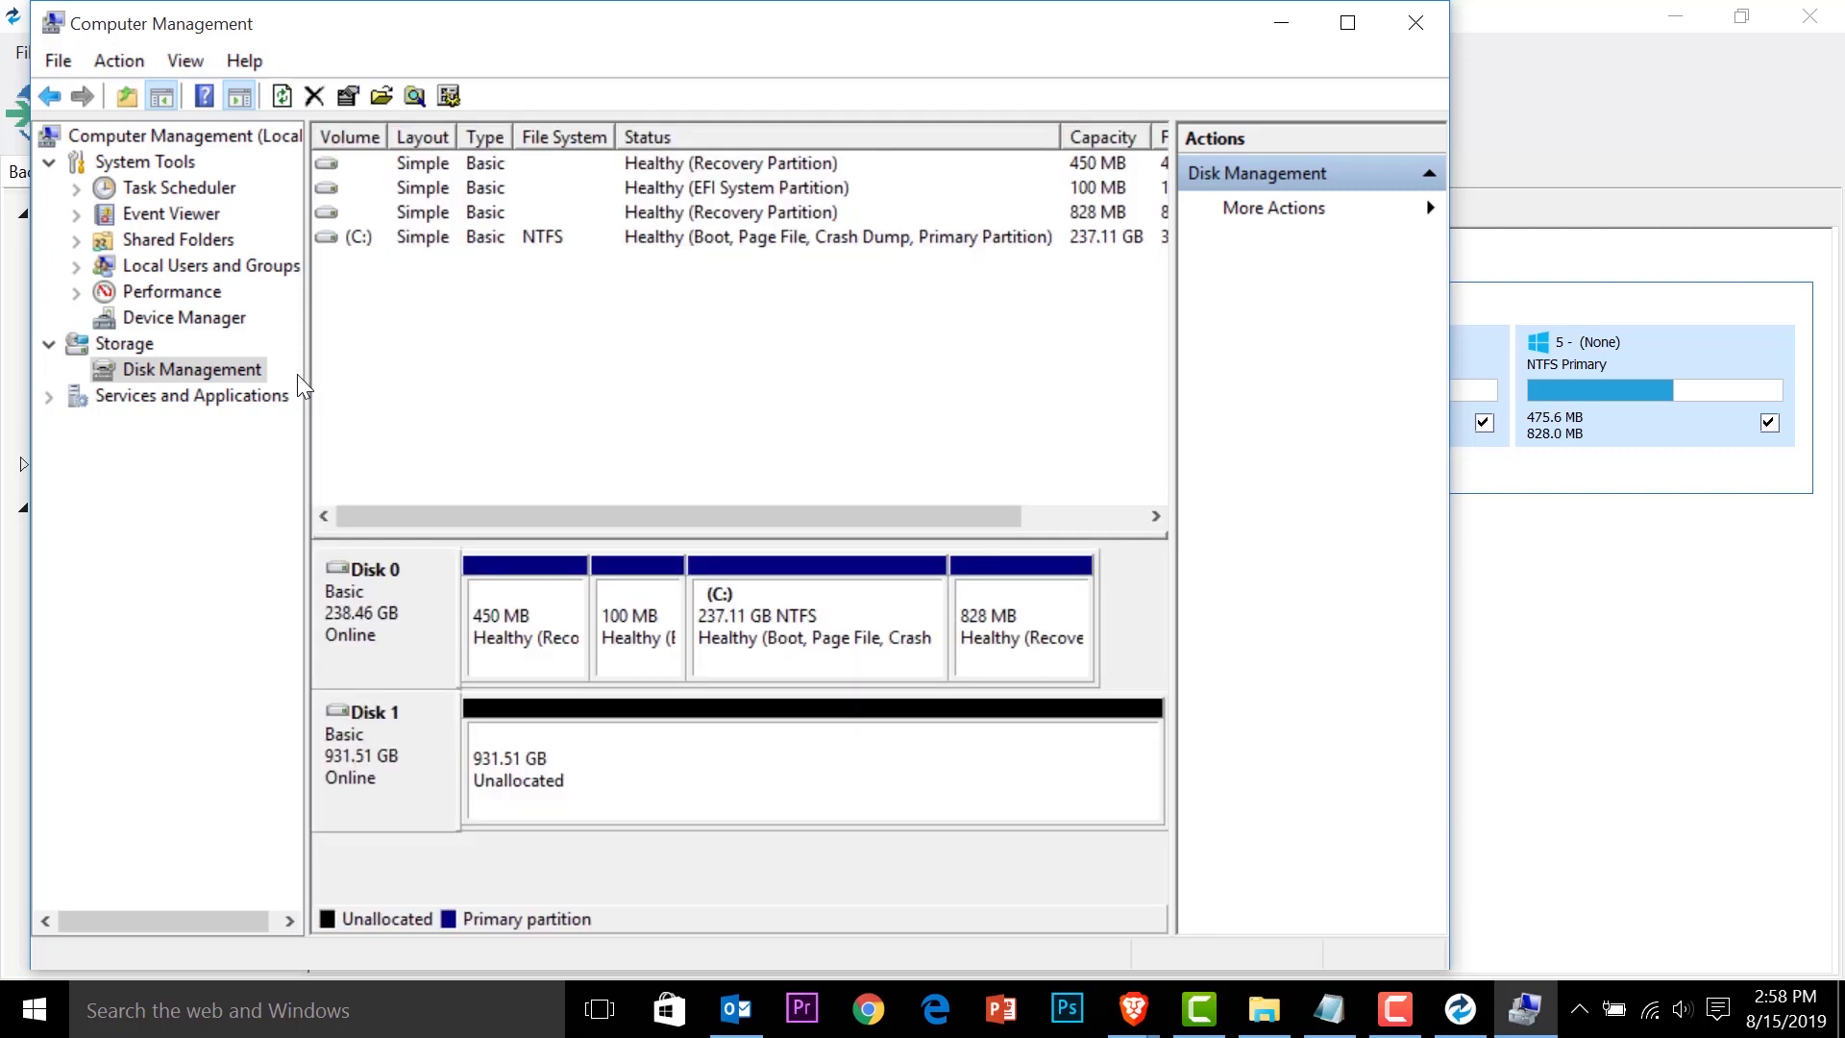
key("shift+F10")
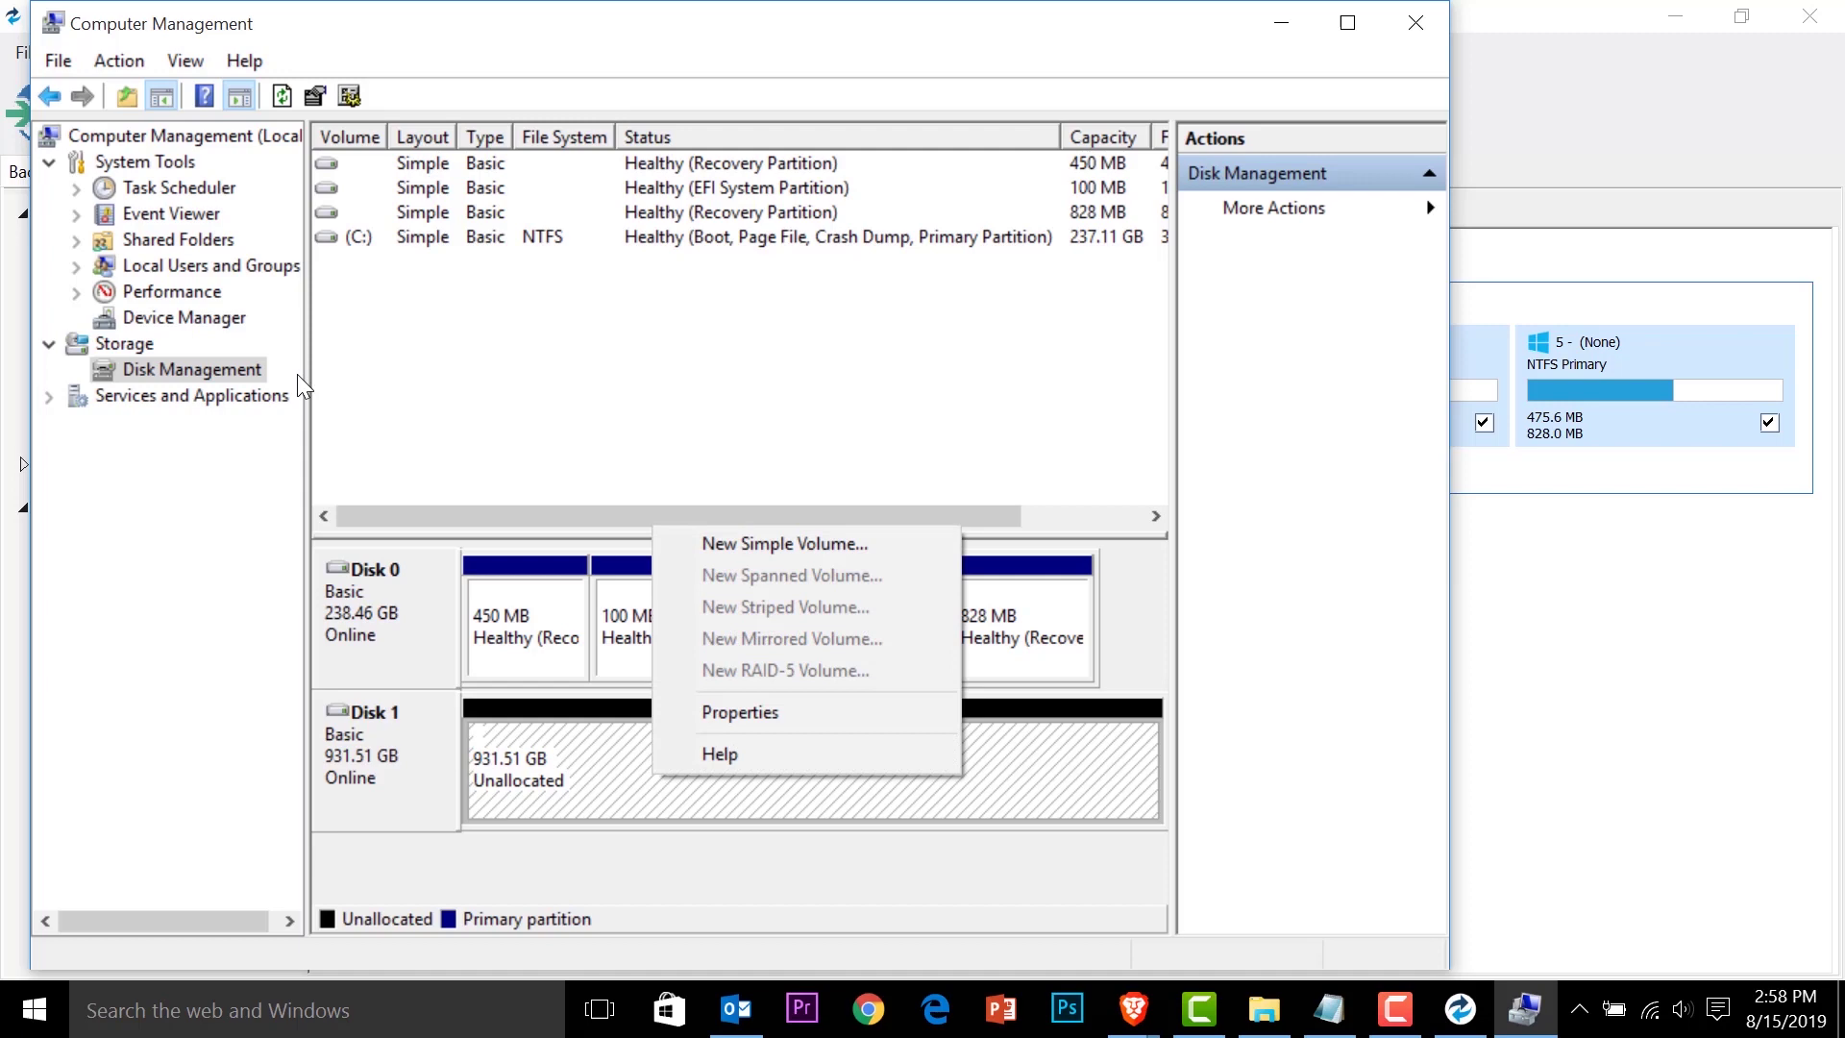
key("Up")
key("Up")
key("Return")
key("alt+F4")
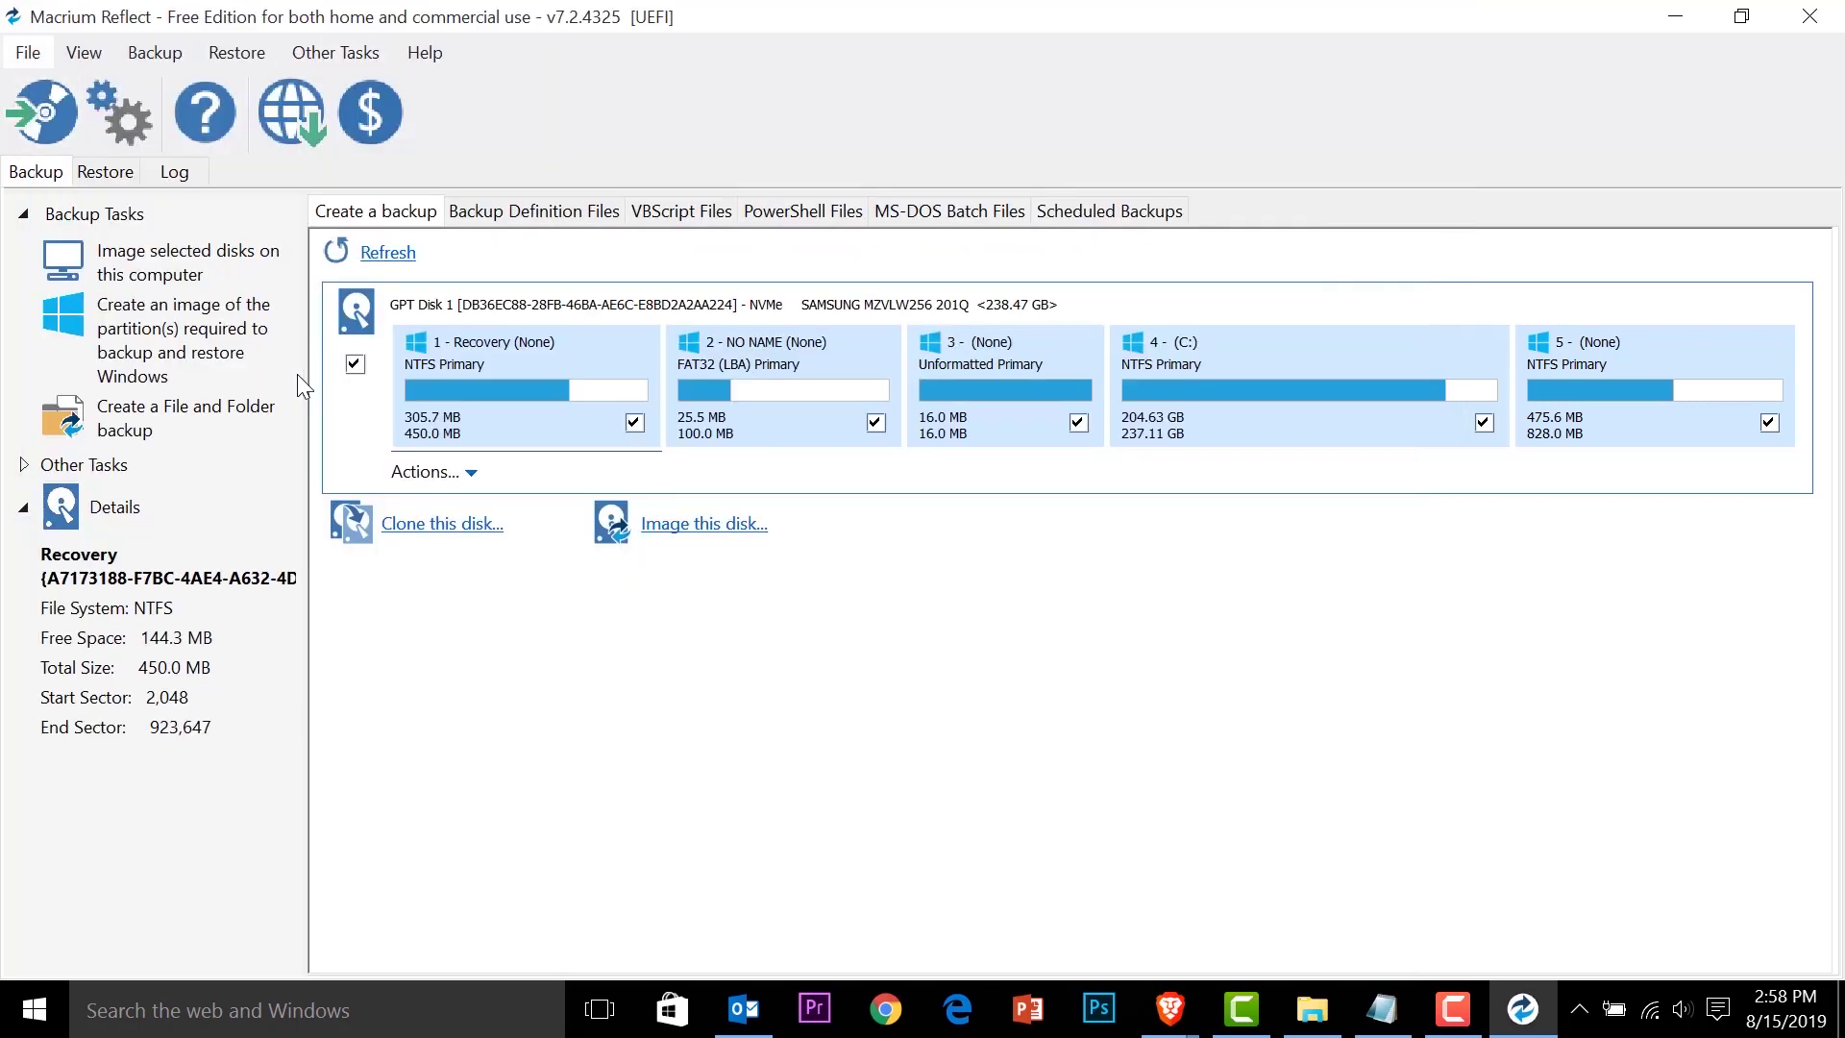
Step: Restart Macrium Reflect and copy all five partitions onto the 931.51 GB Disk 2 clone target
key("alt+f")
key("x")
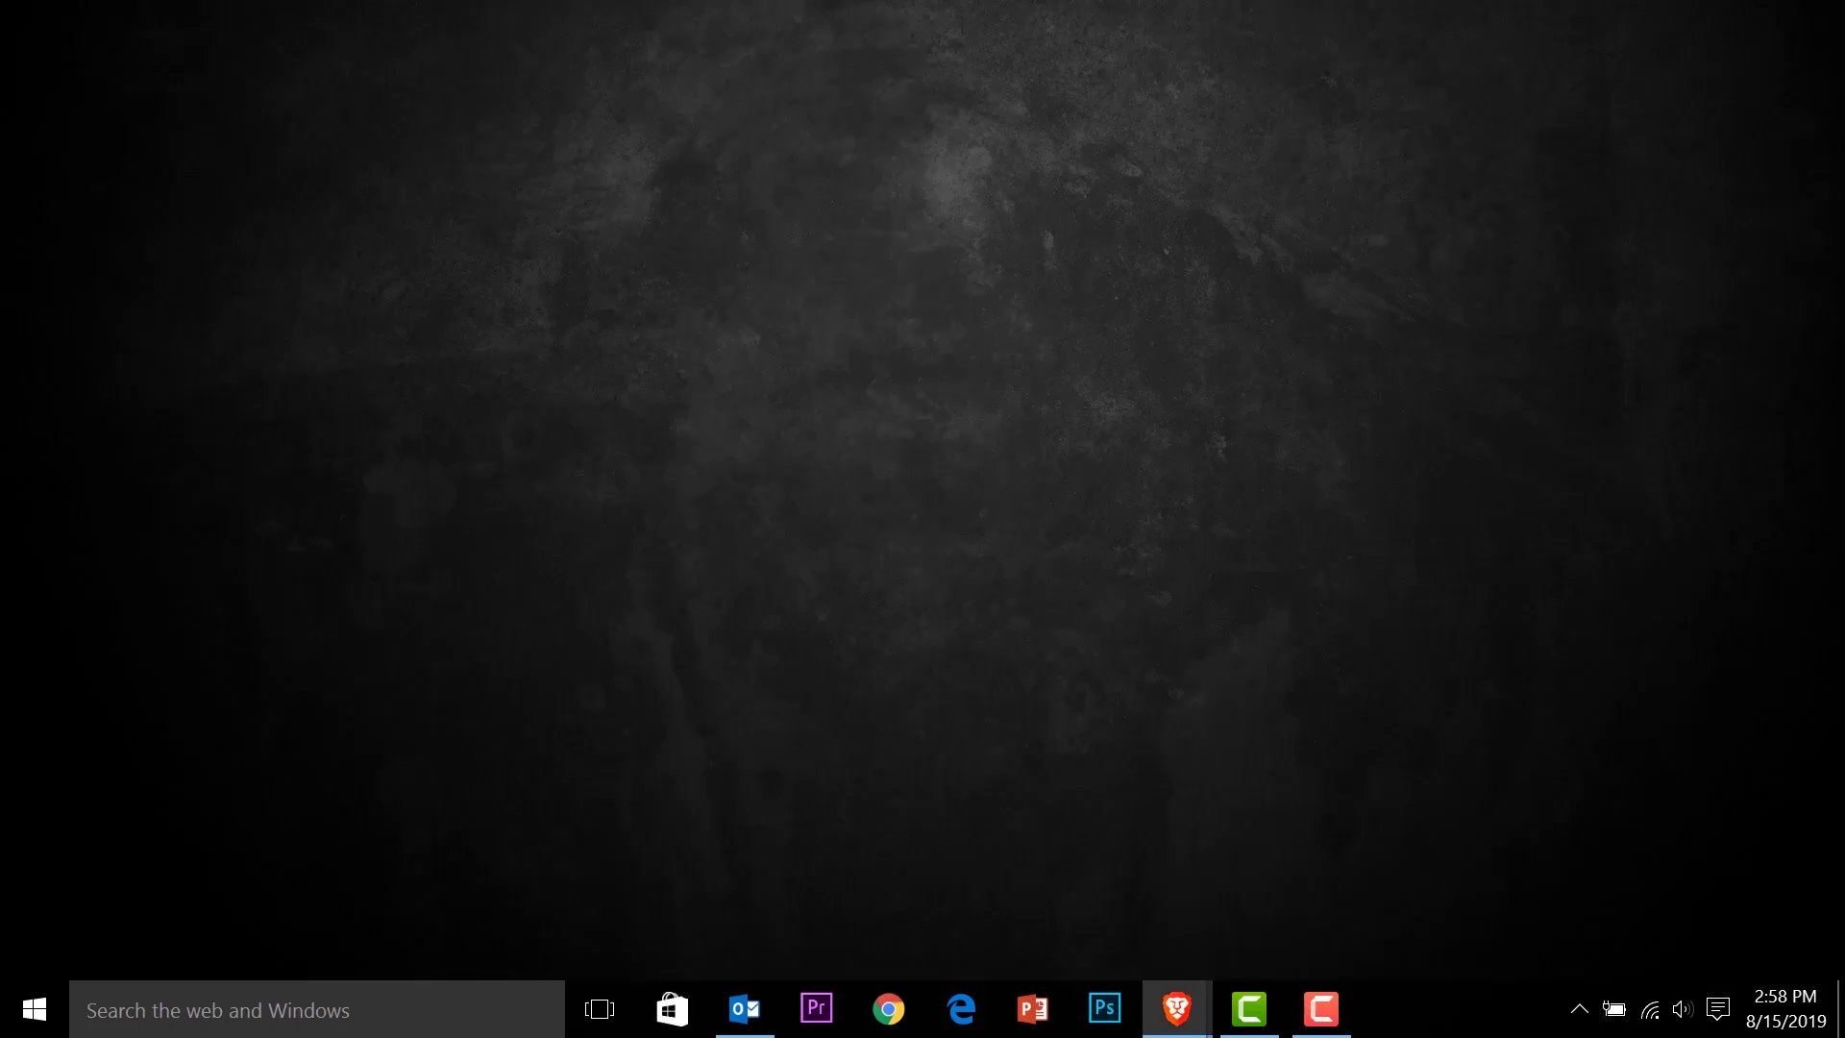
left_click(29, 1008)
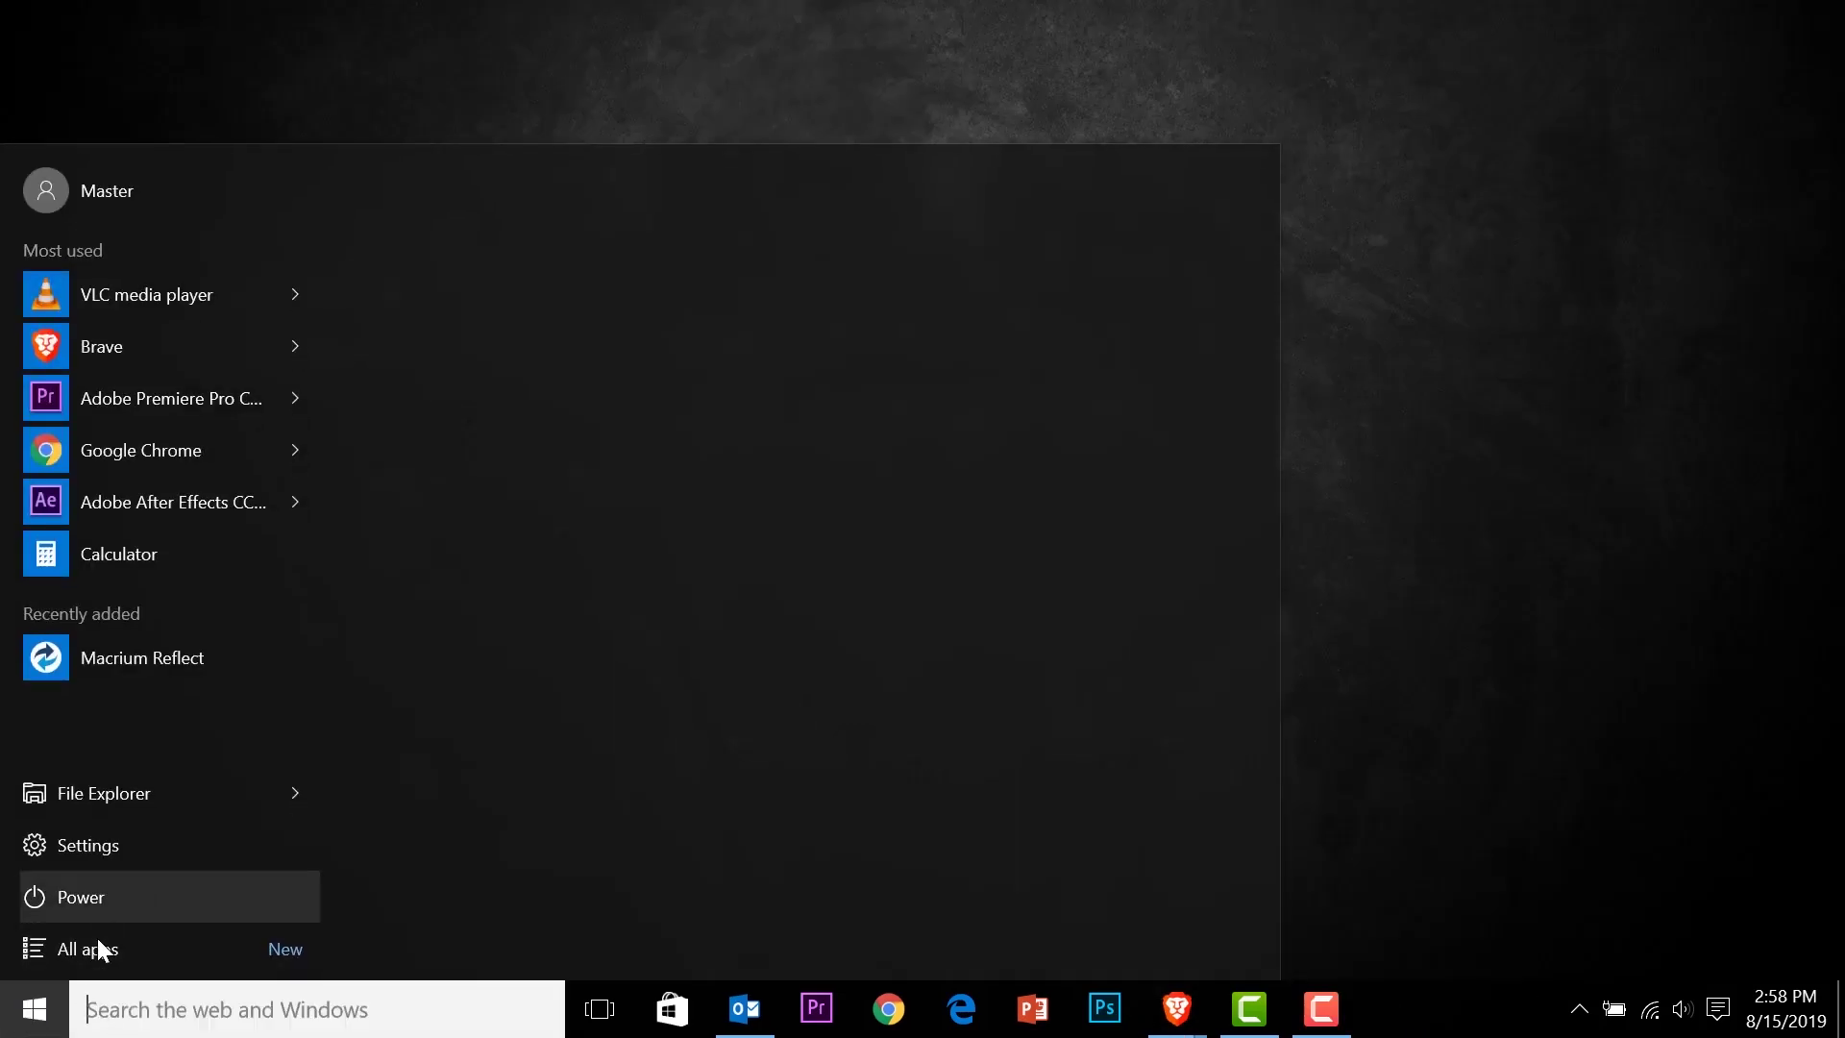
left_click(159, 658)
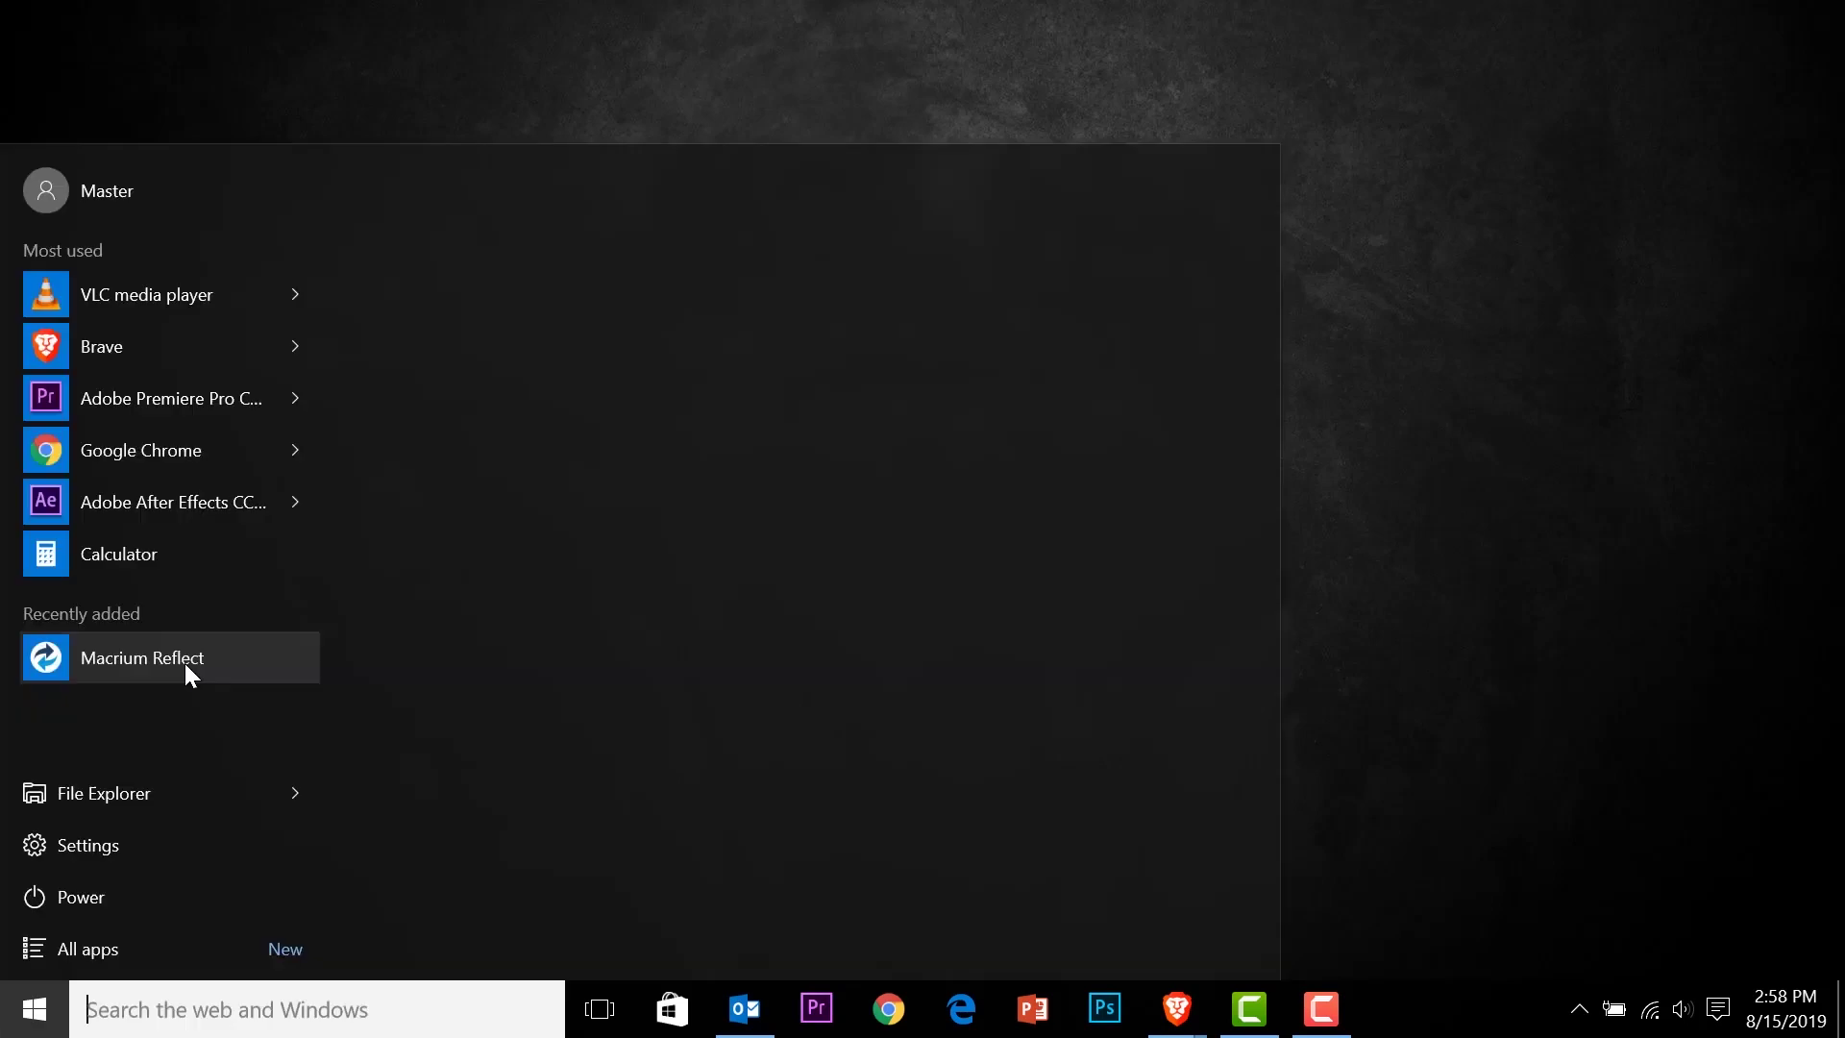
left_click(184, 663)
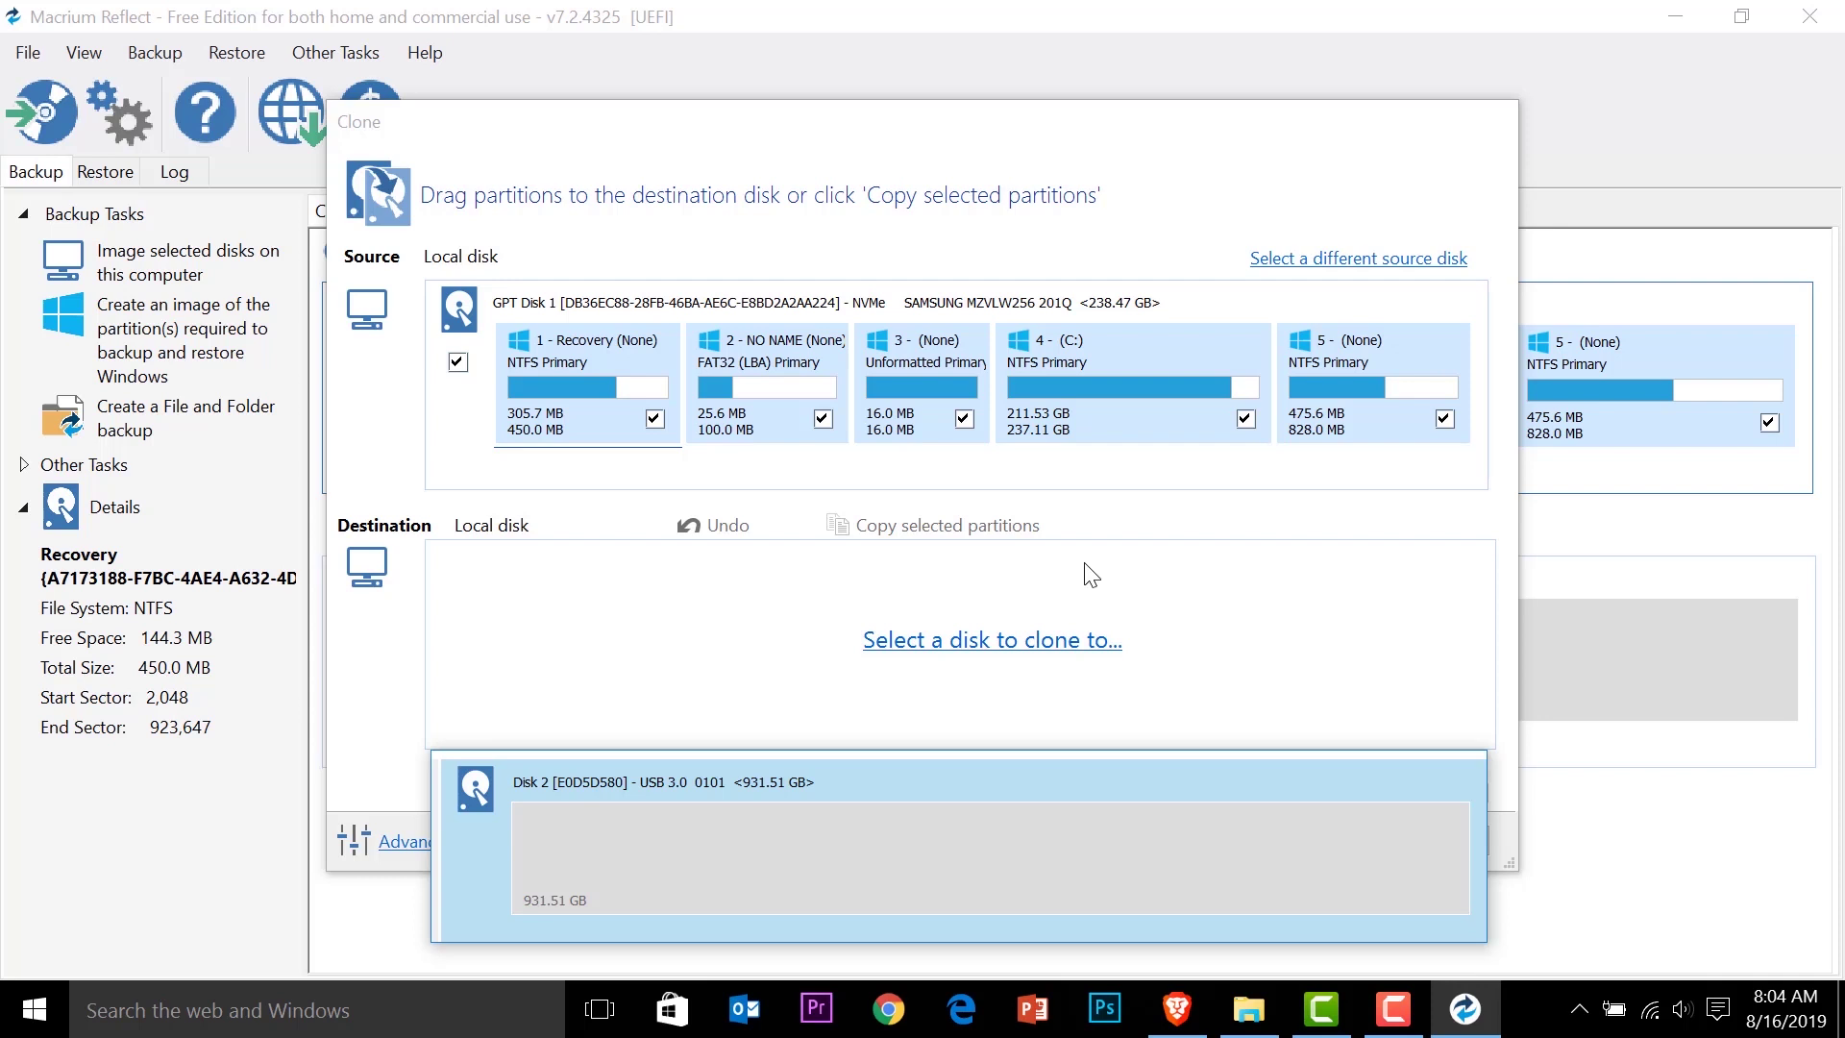
key("Return")
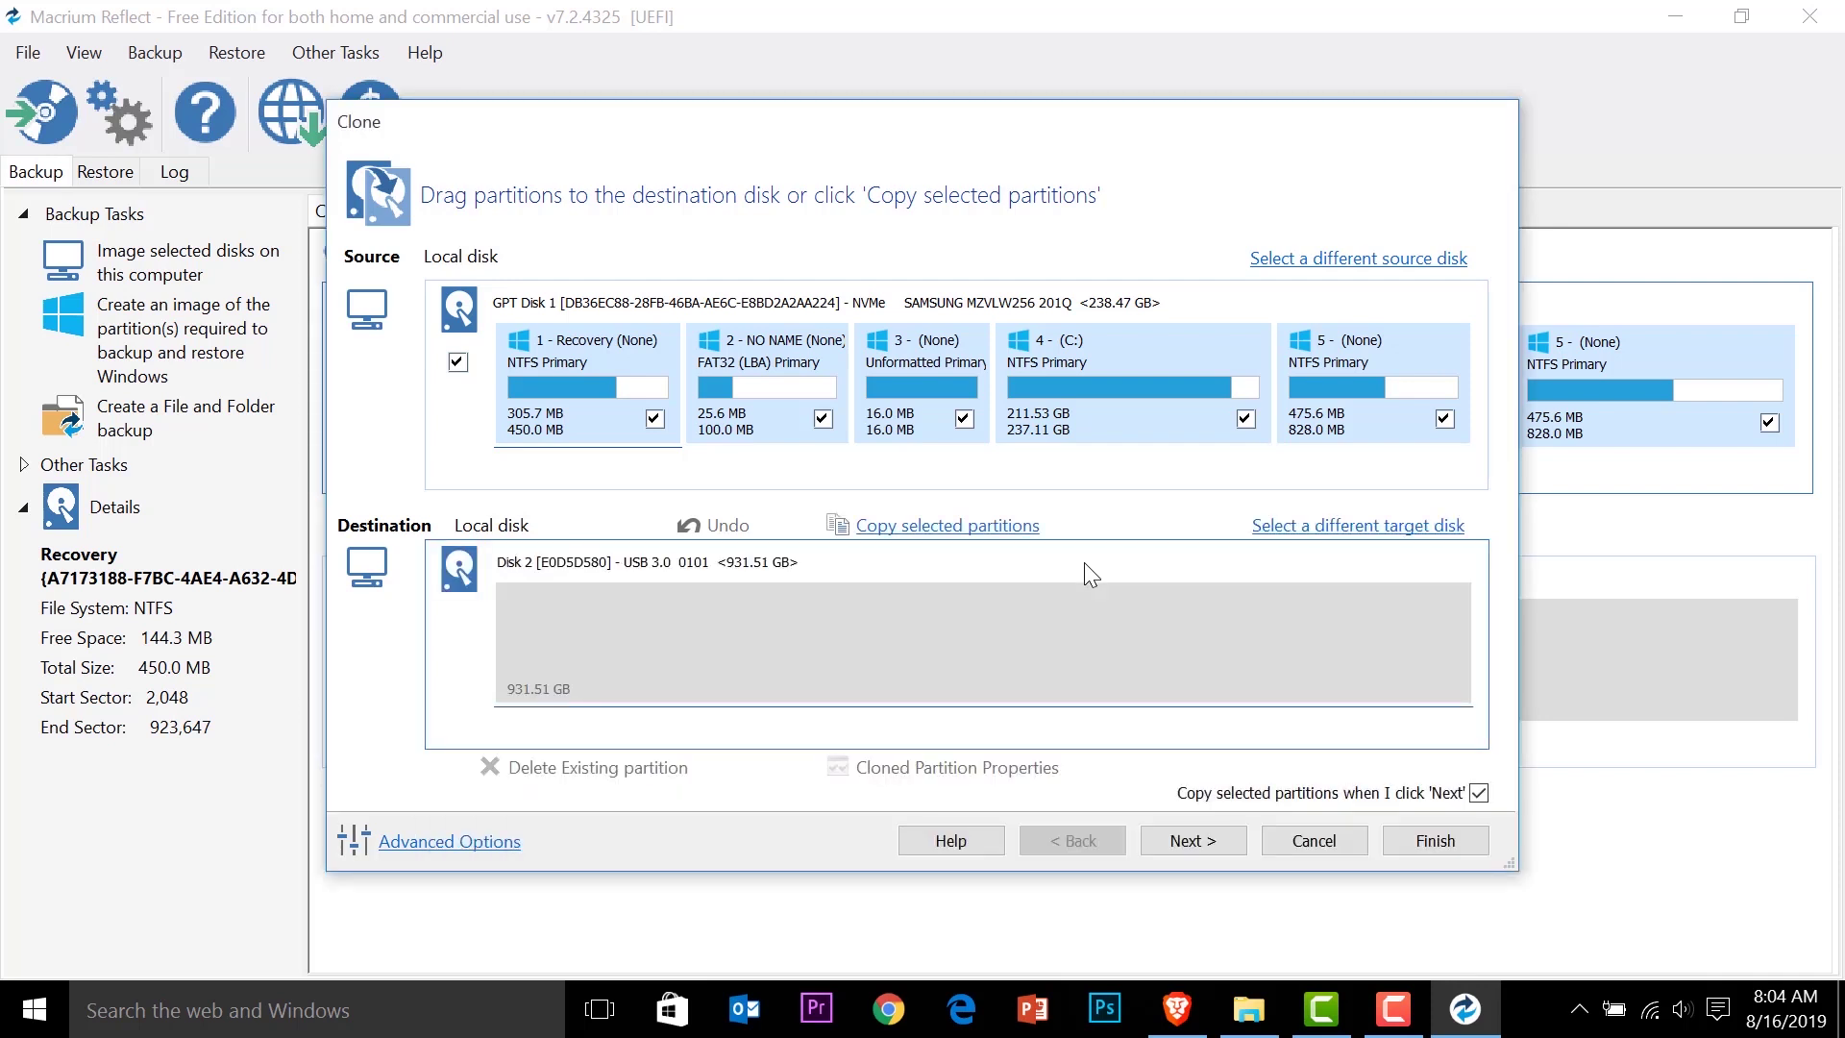
key("Return")
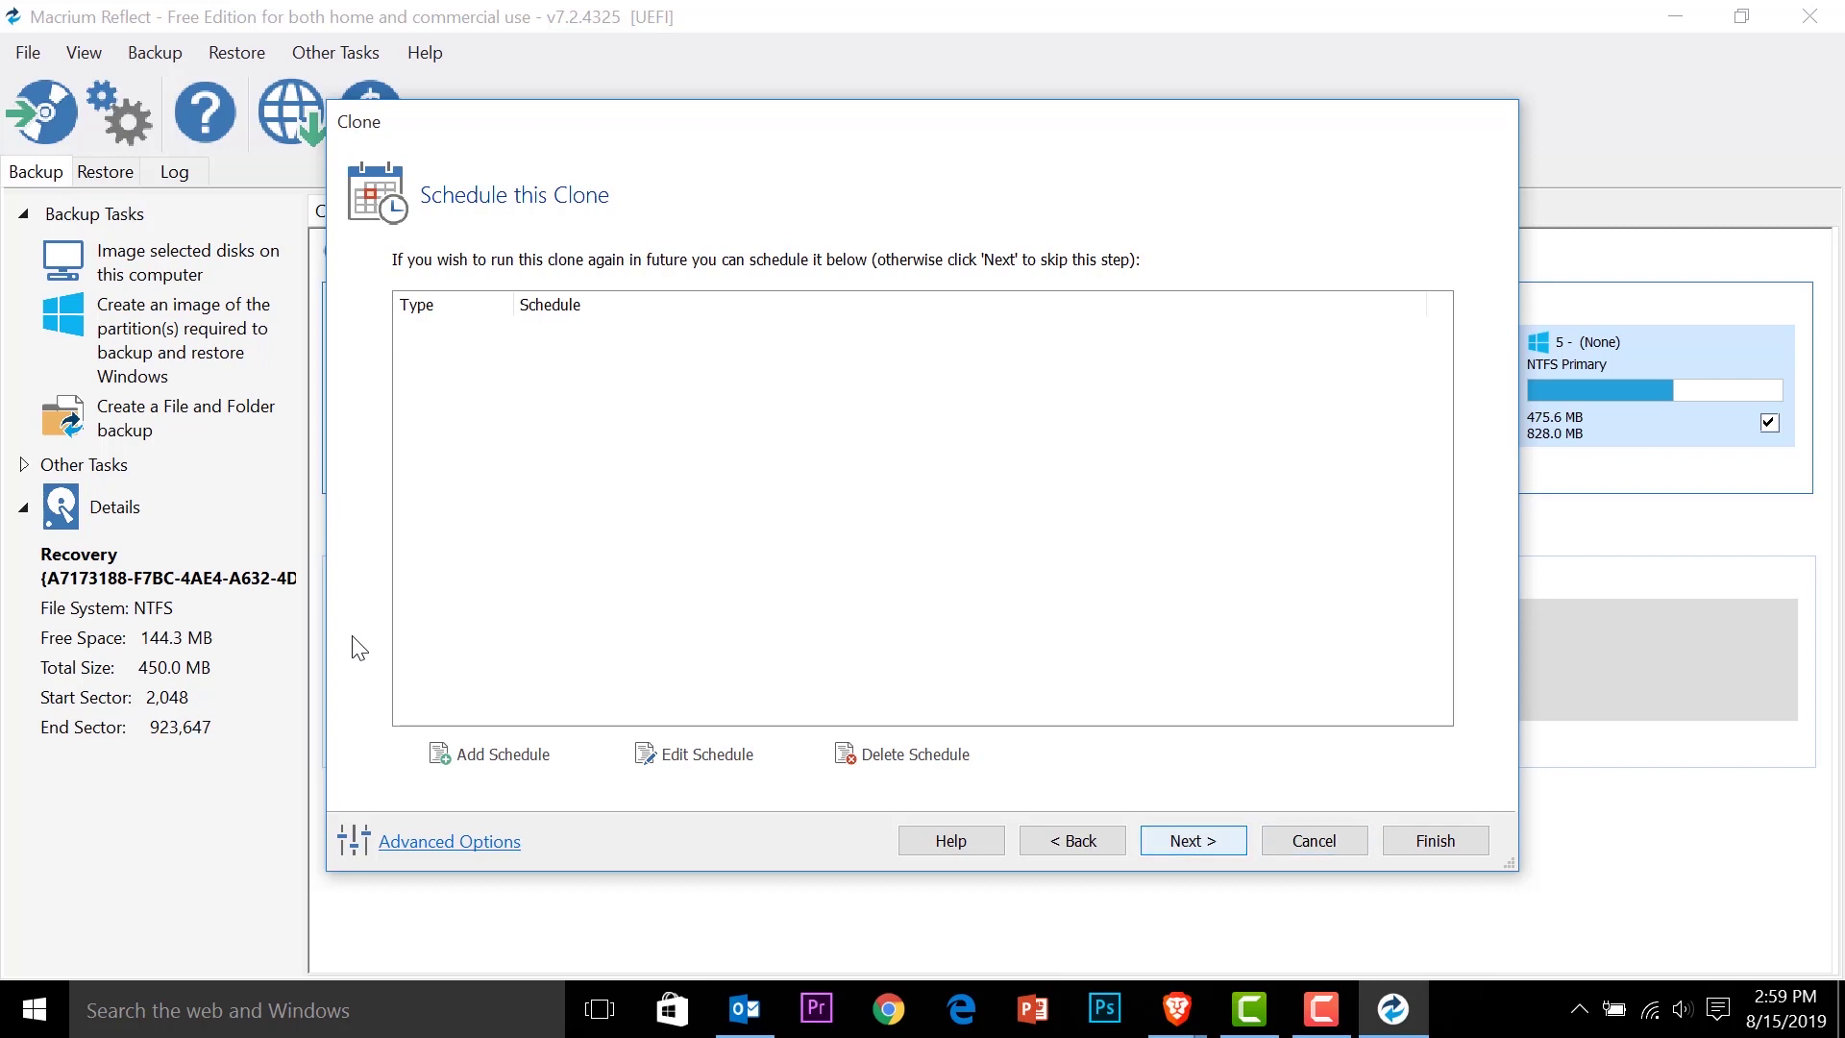
Step: Skip scheduling, look over the five clone operations in the Clone Summary, and start the clone
key("Return")
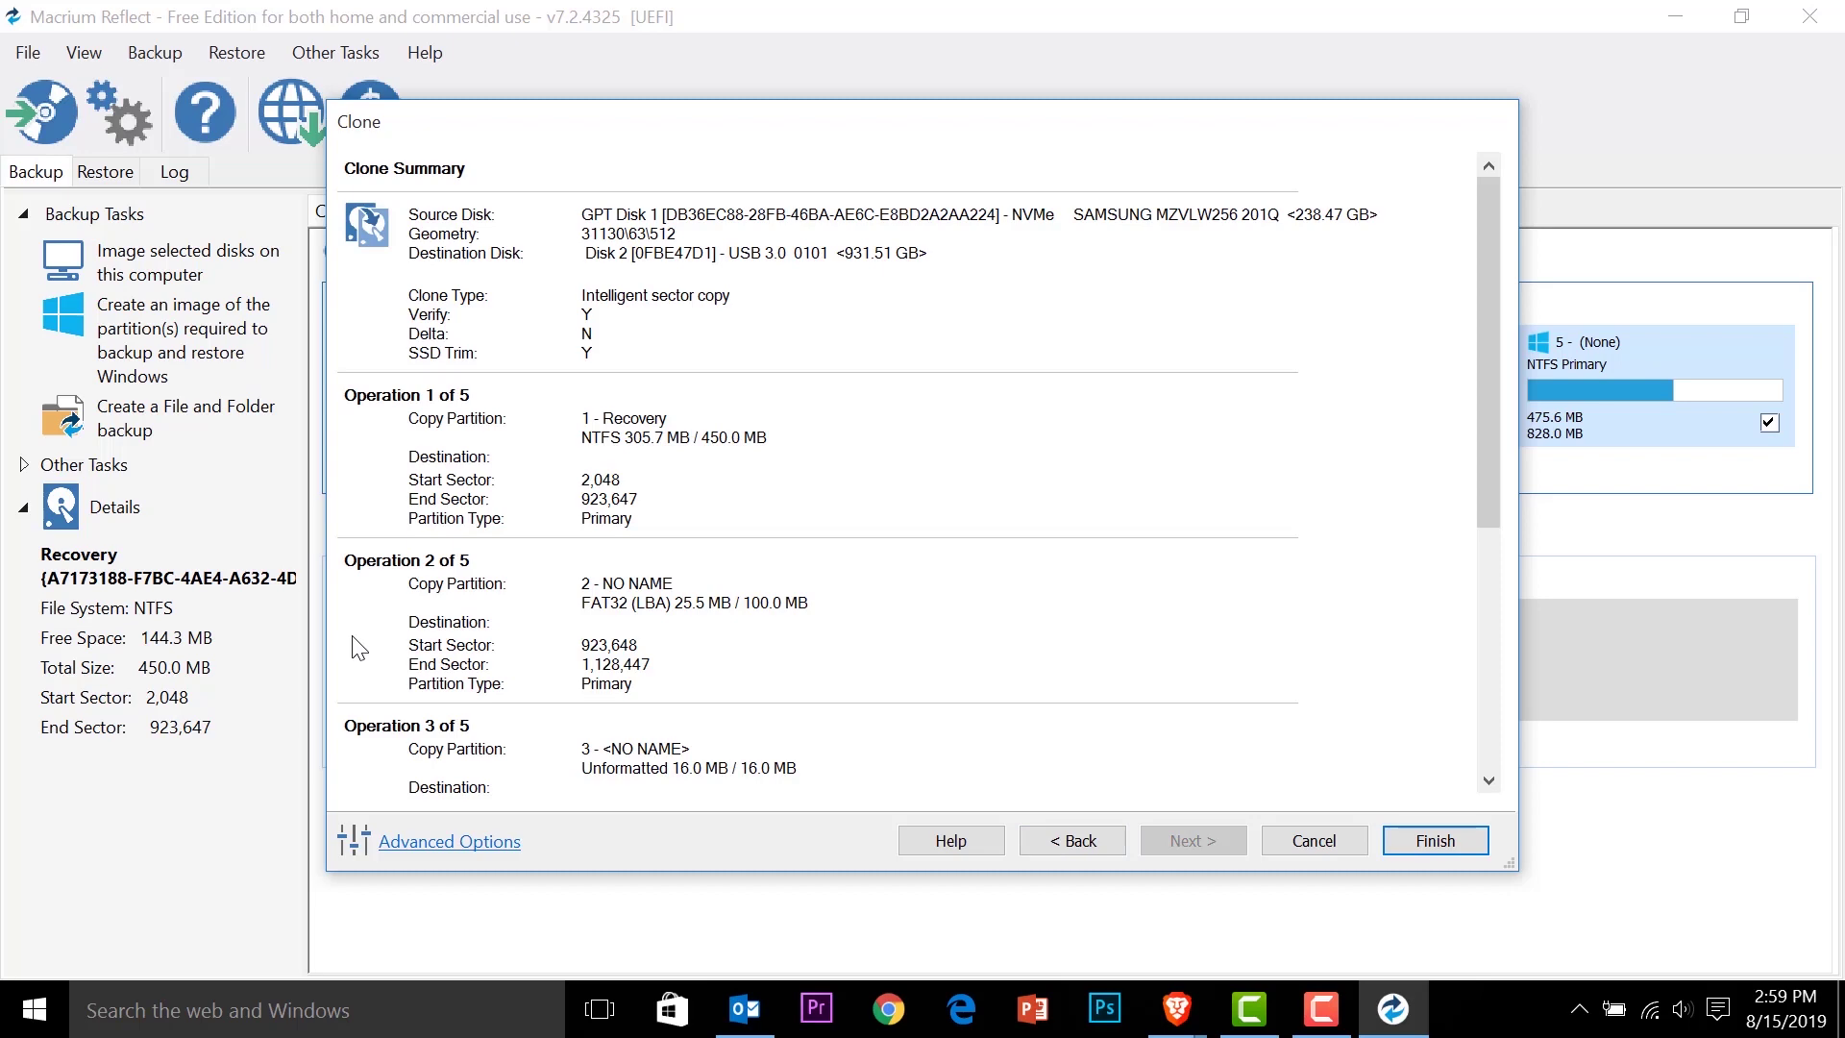
scroll(358, 649, "down", 8)
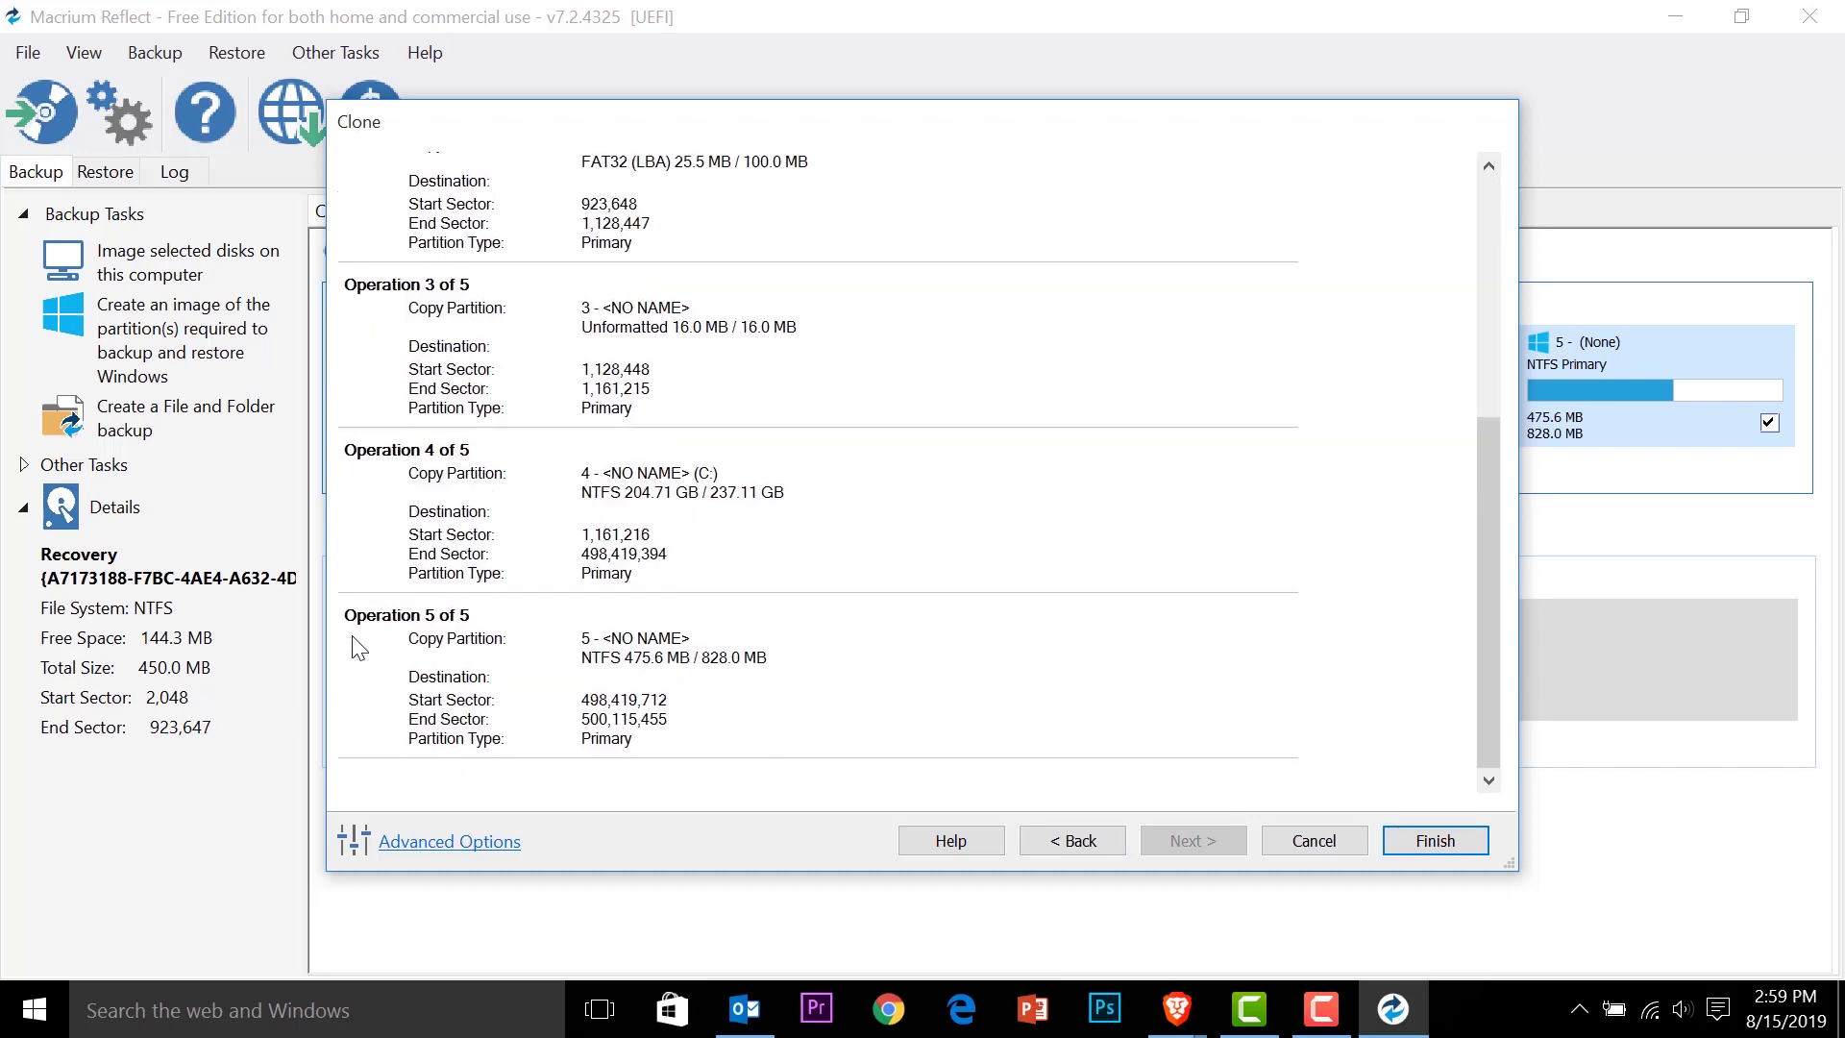
key("Return")
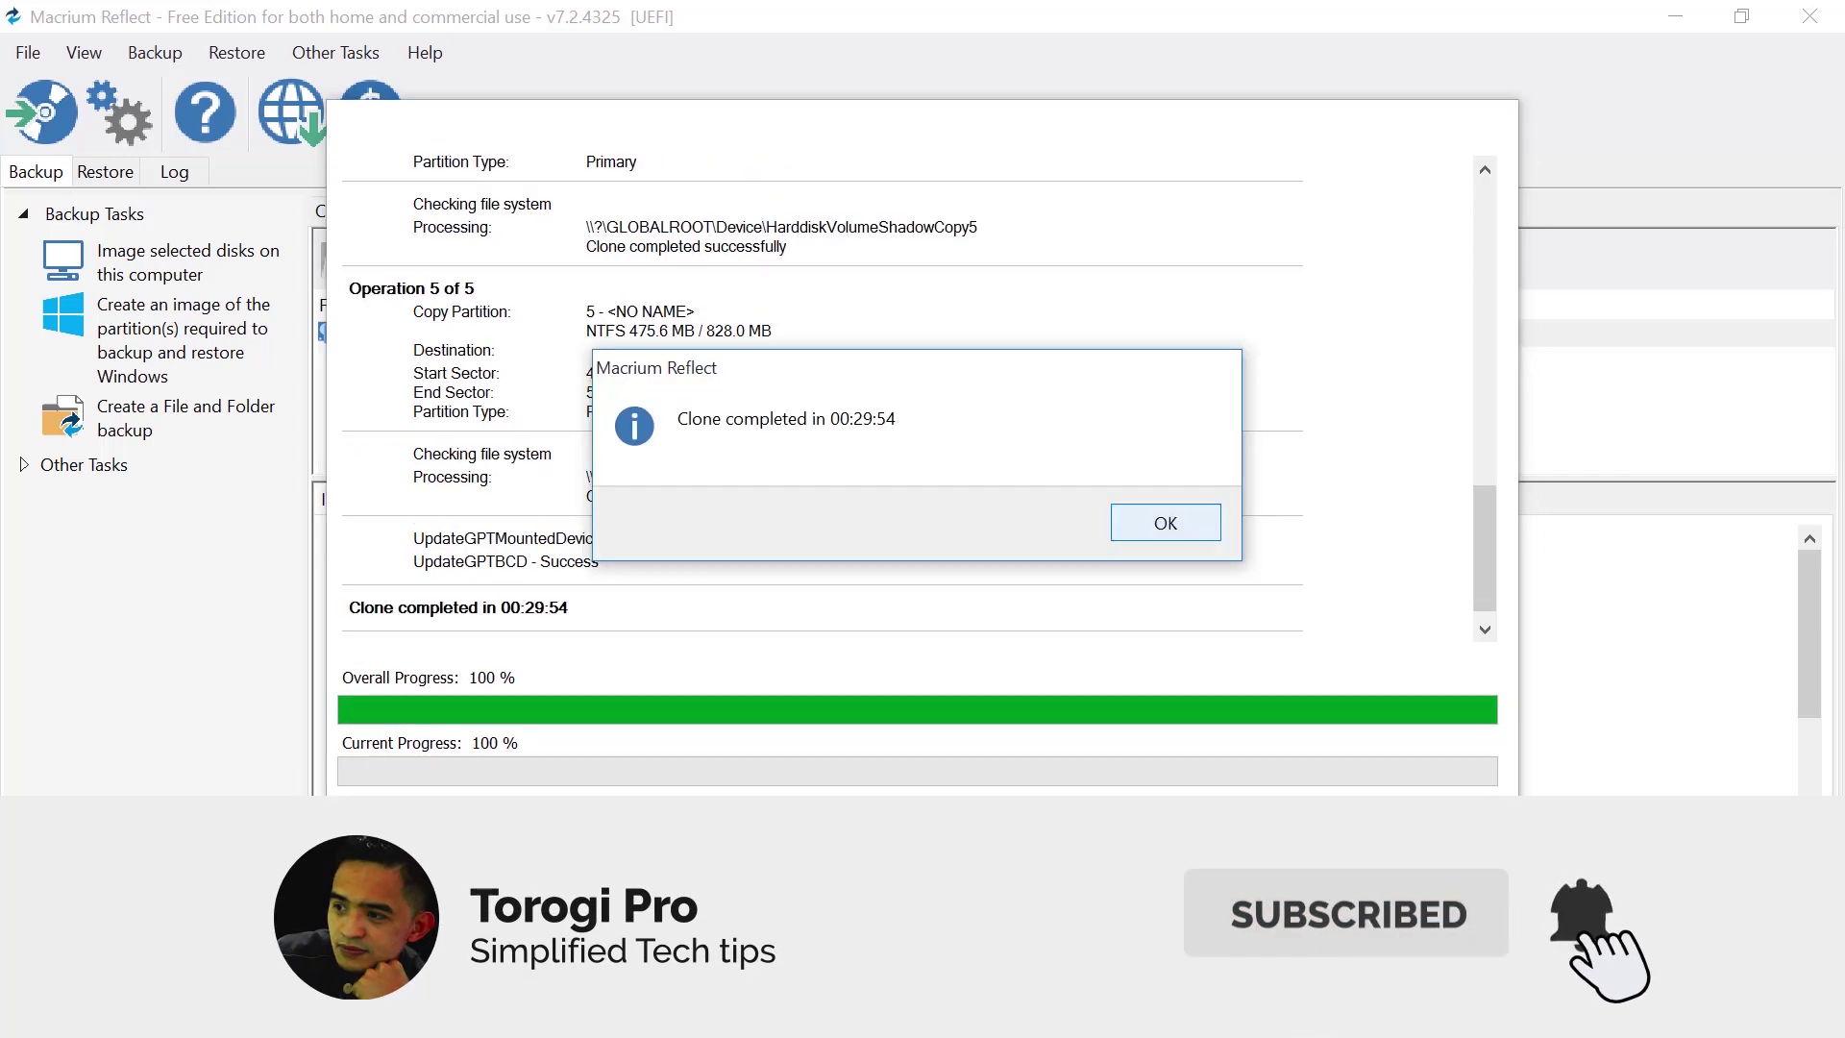
Step: Dismiss the clone-completed message, close the progress window, and review the My Clone.xml summary
key("Return")
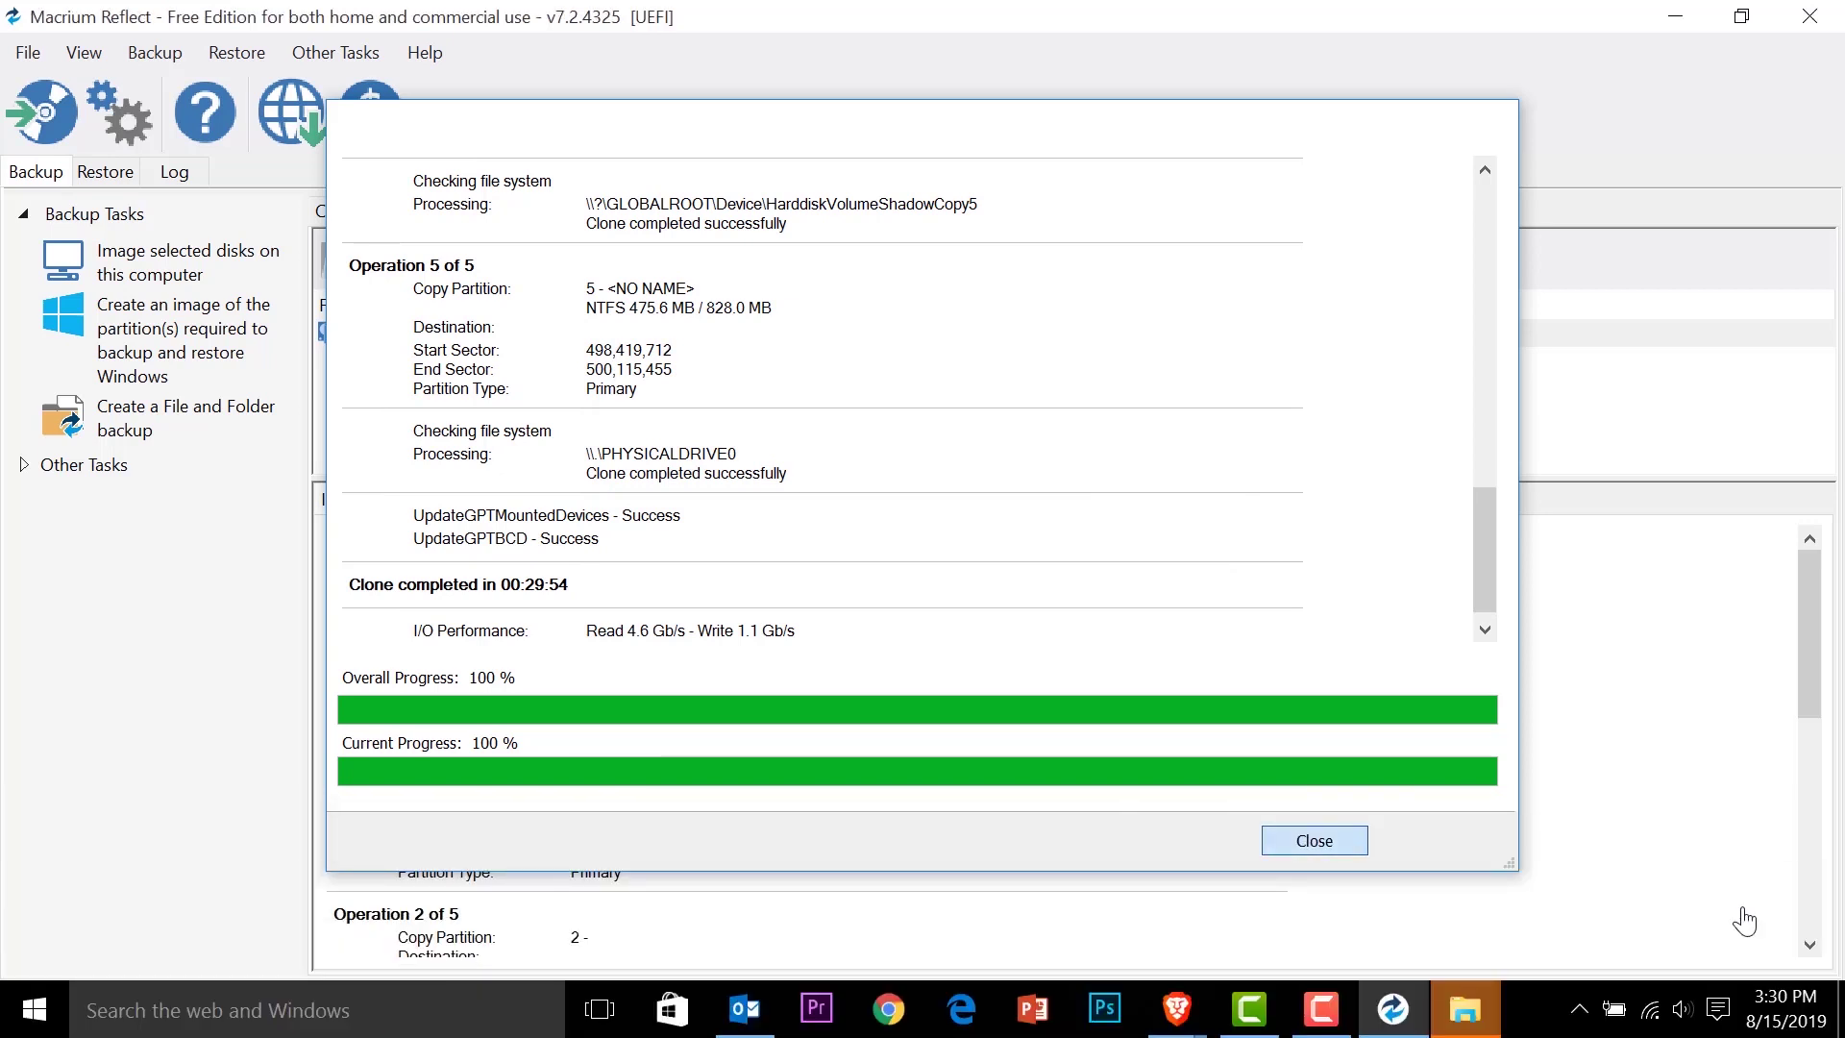
key("Return")
scroll(1744, 920, "down", 6)
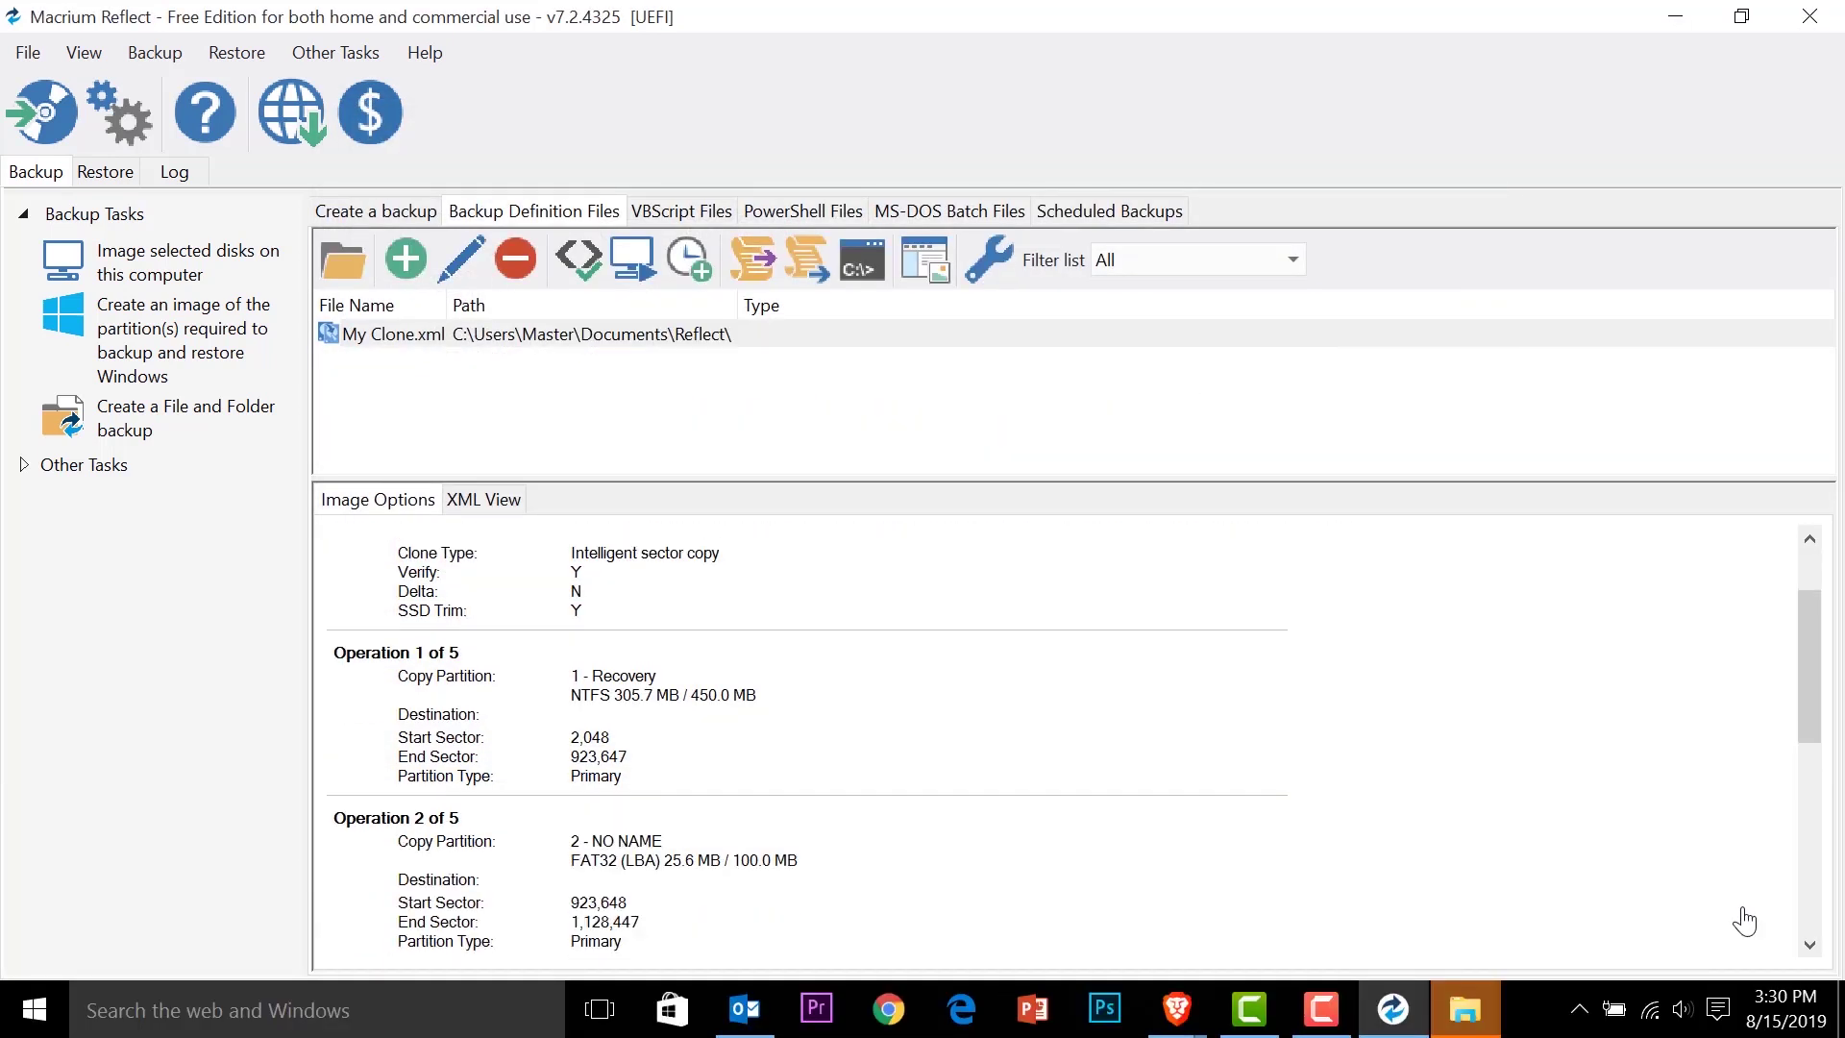
scroll(1744, 921, "down", 5)
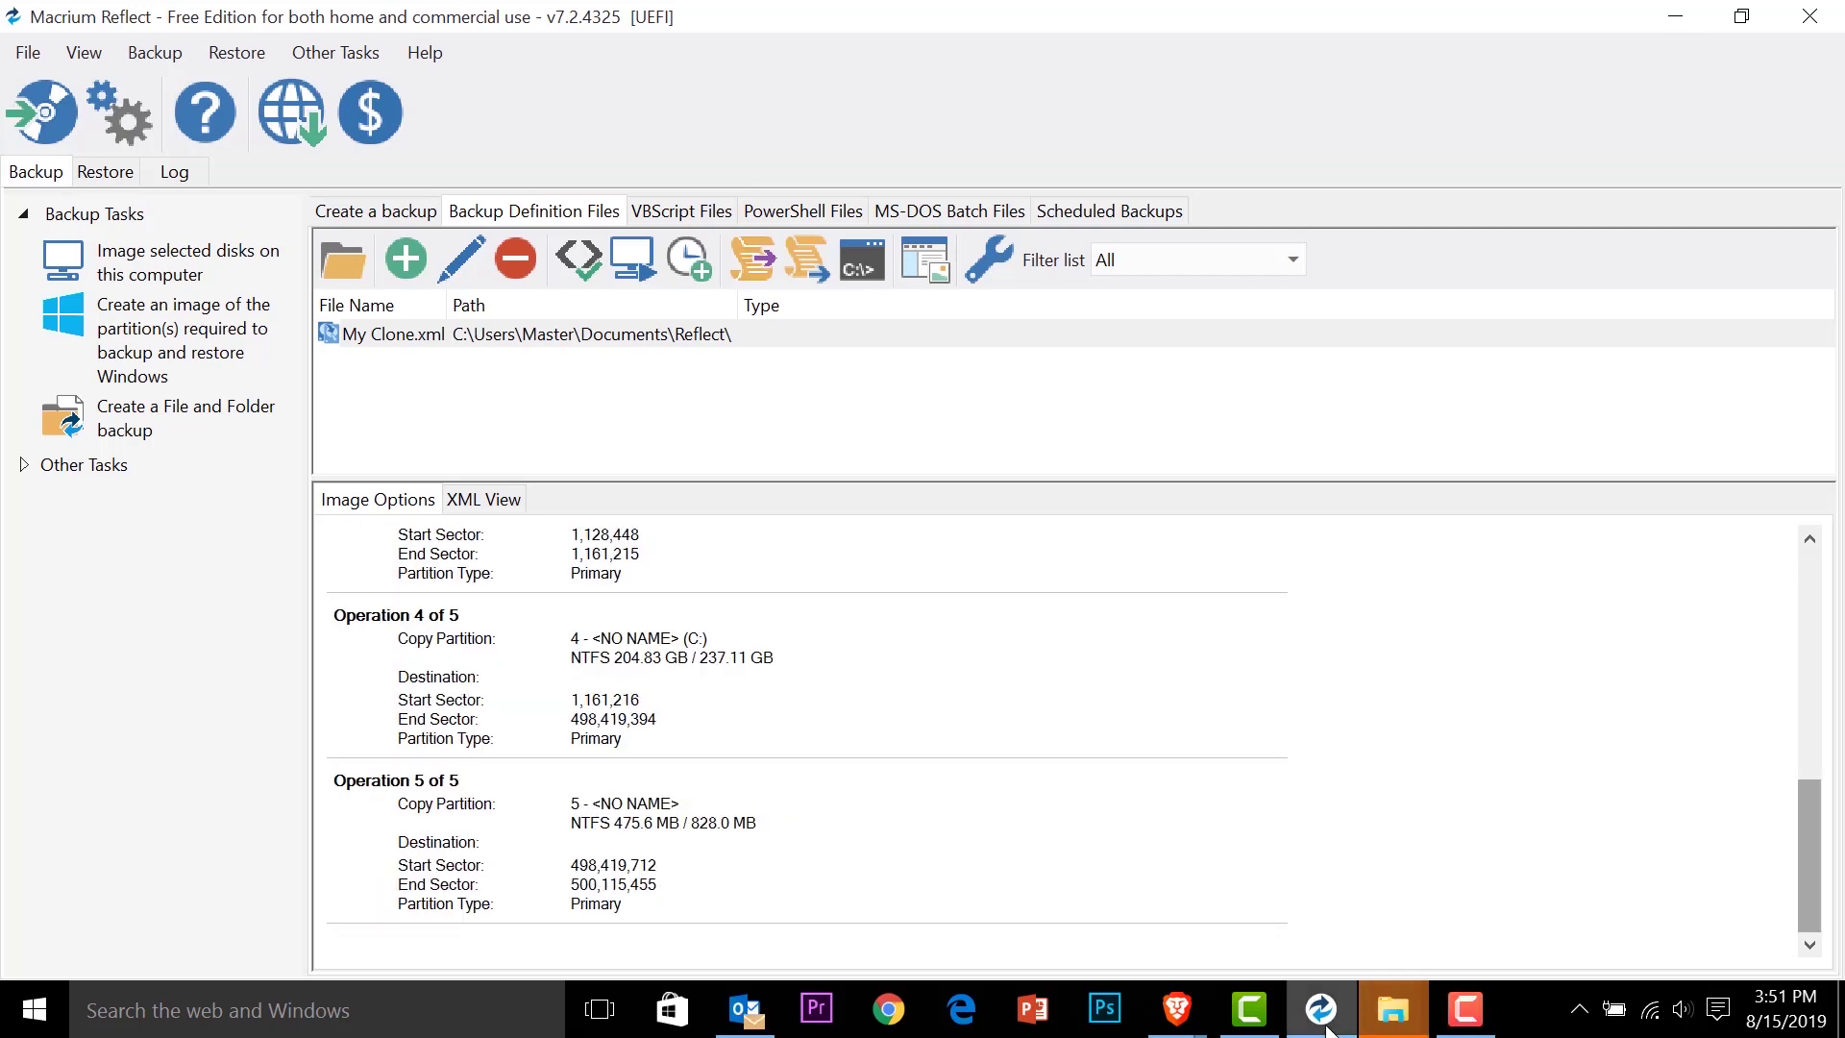
Step: In the Local Disk (D:) window, open the Reflect_Install log in Notepad, read it, and close it
mouse_move(1392, 1011)
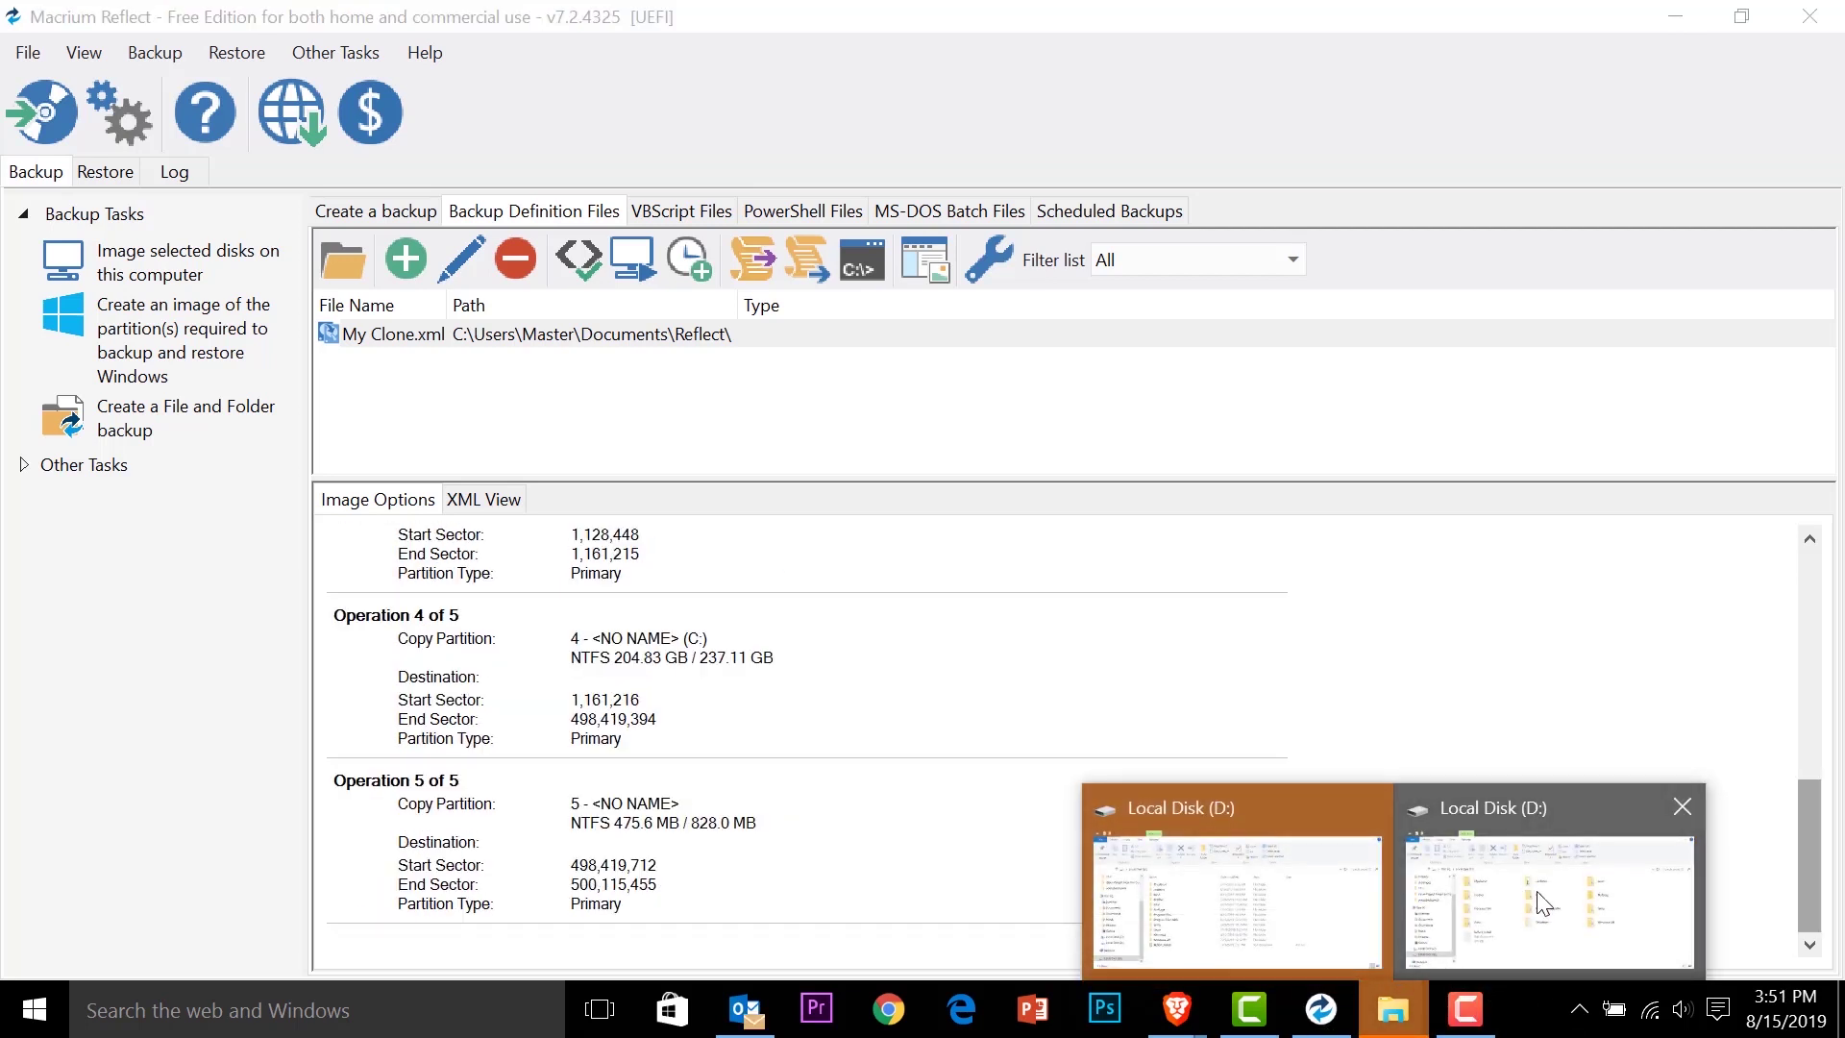
left_click(1417, 949)
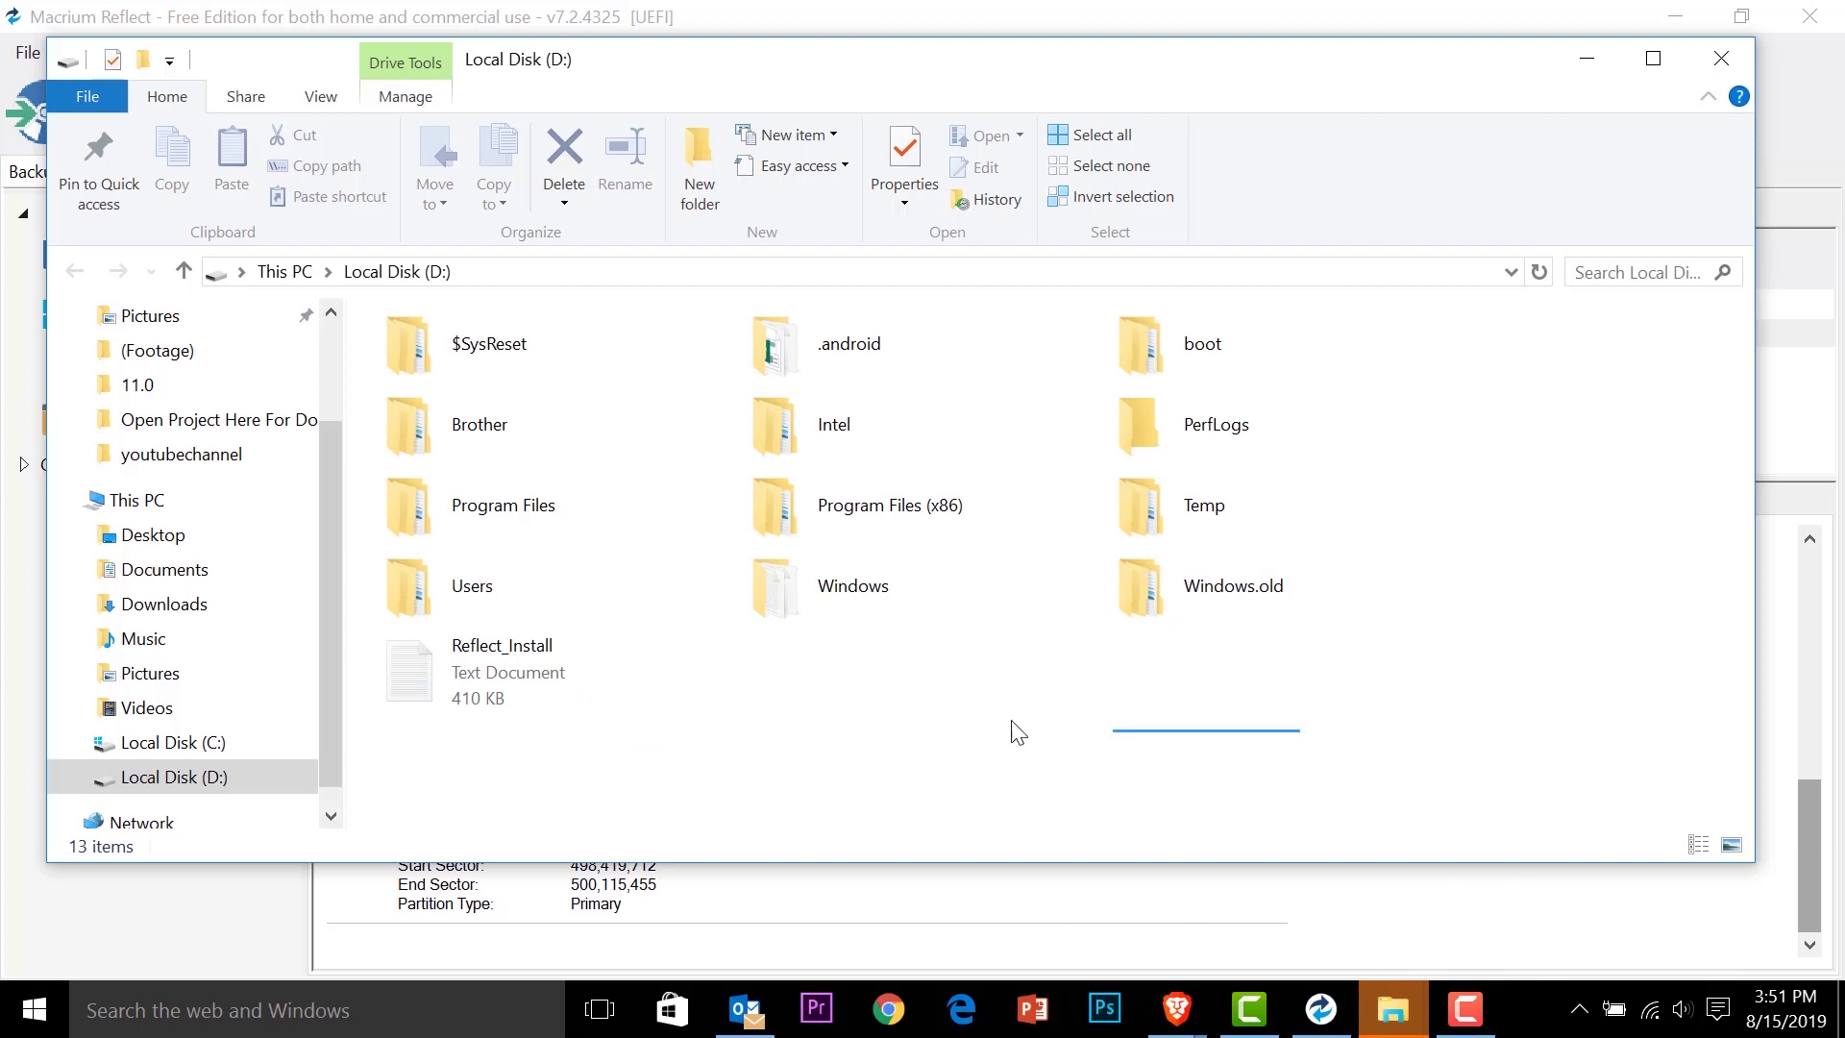
left_click_drag(1019, 733, 750, 740)
double_click(544, 656)
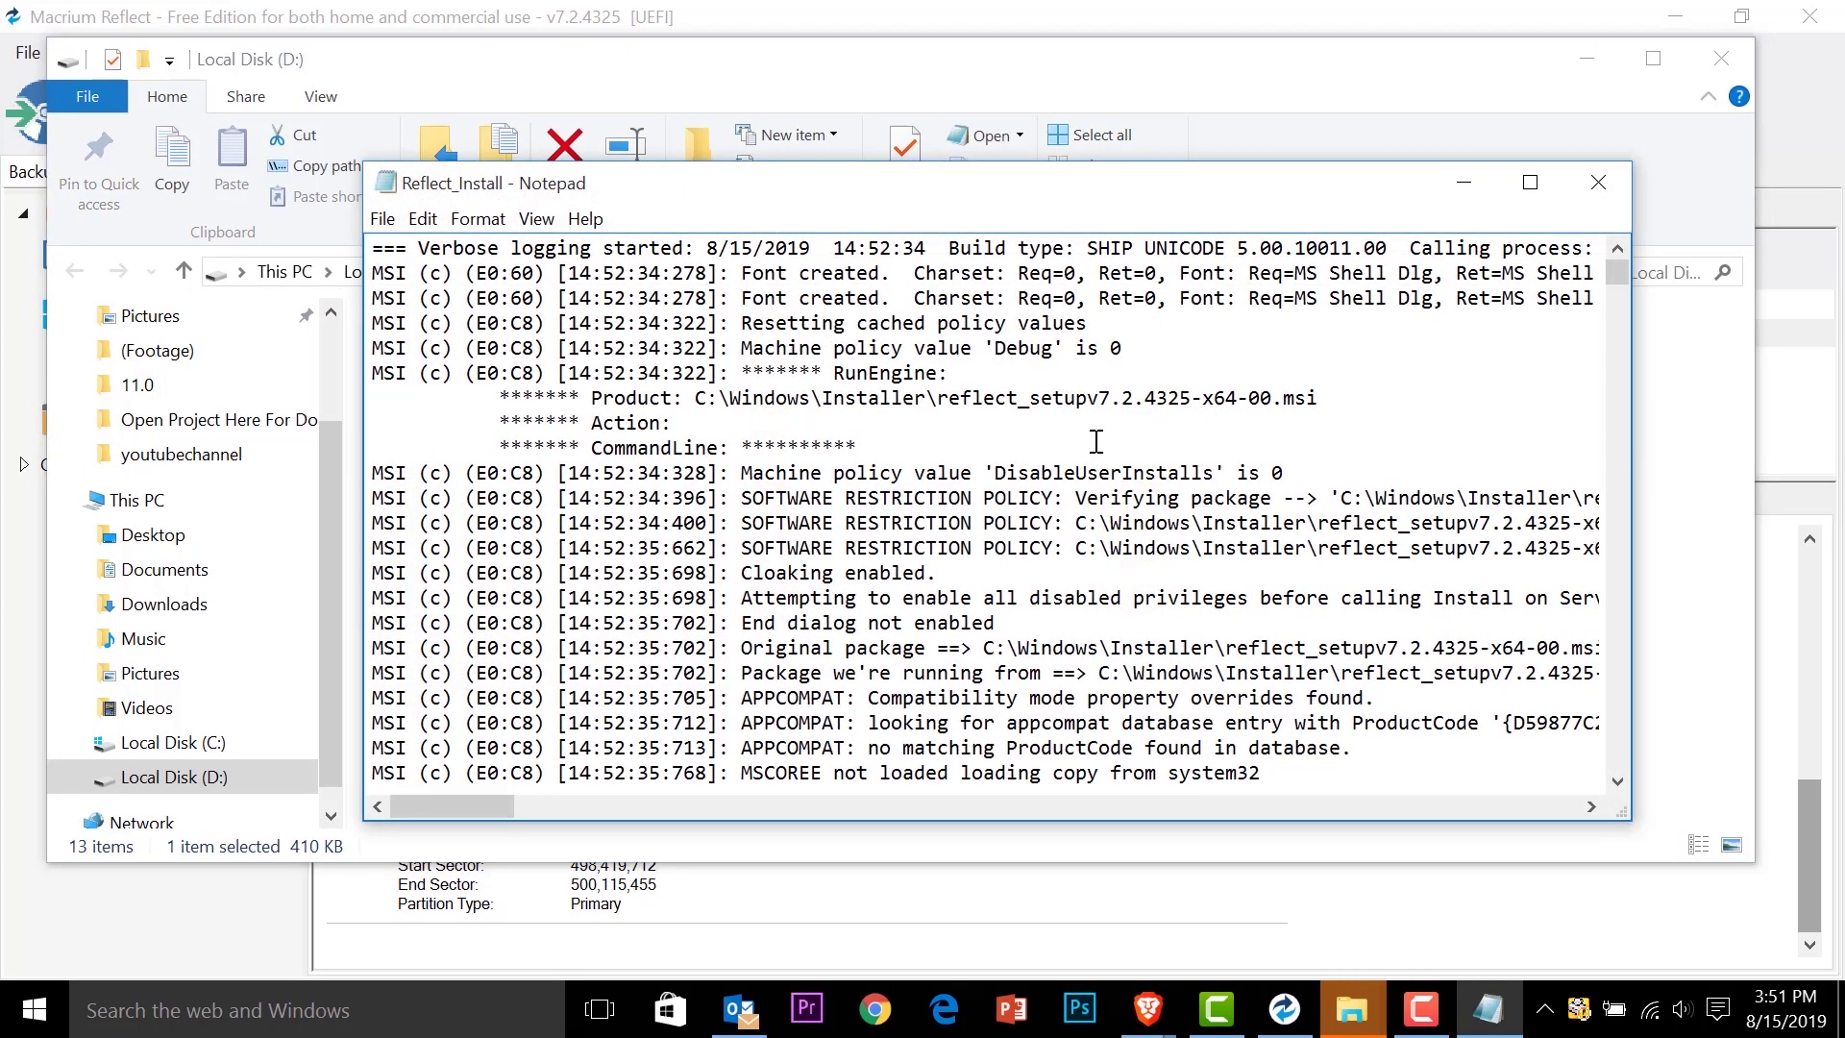
scroll(1095, 441, "down", 9)
left_click(1598, 182)
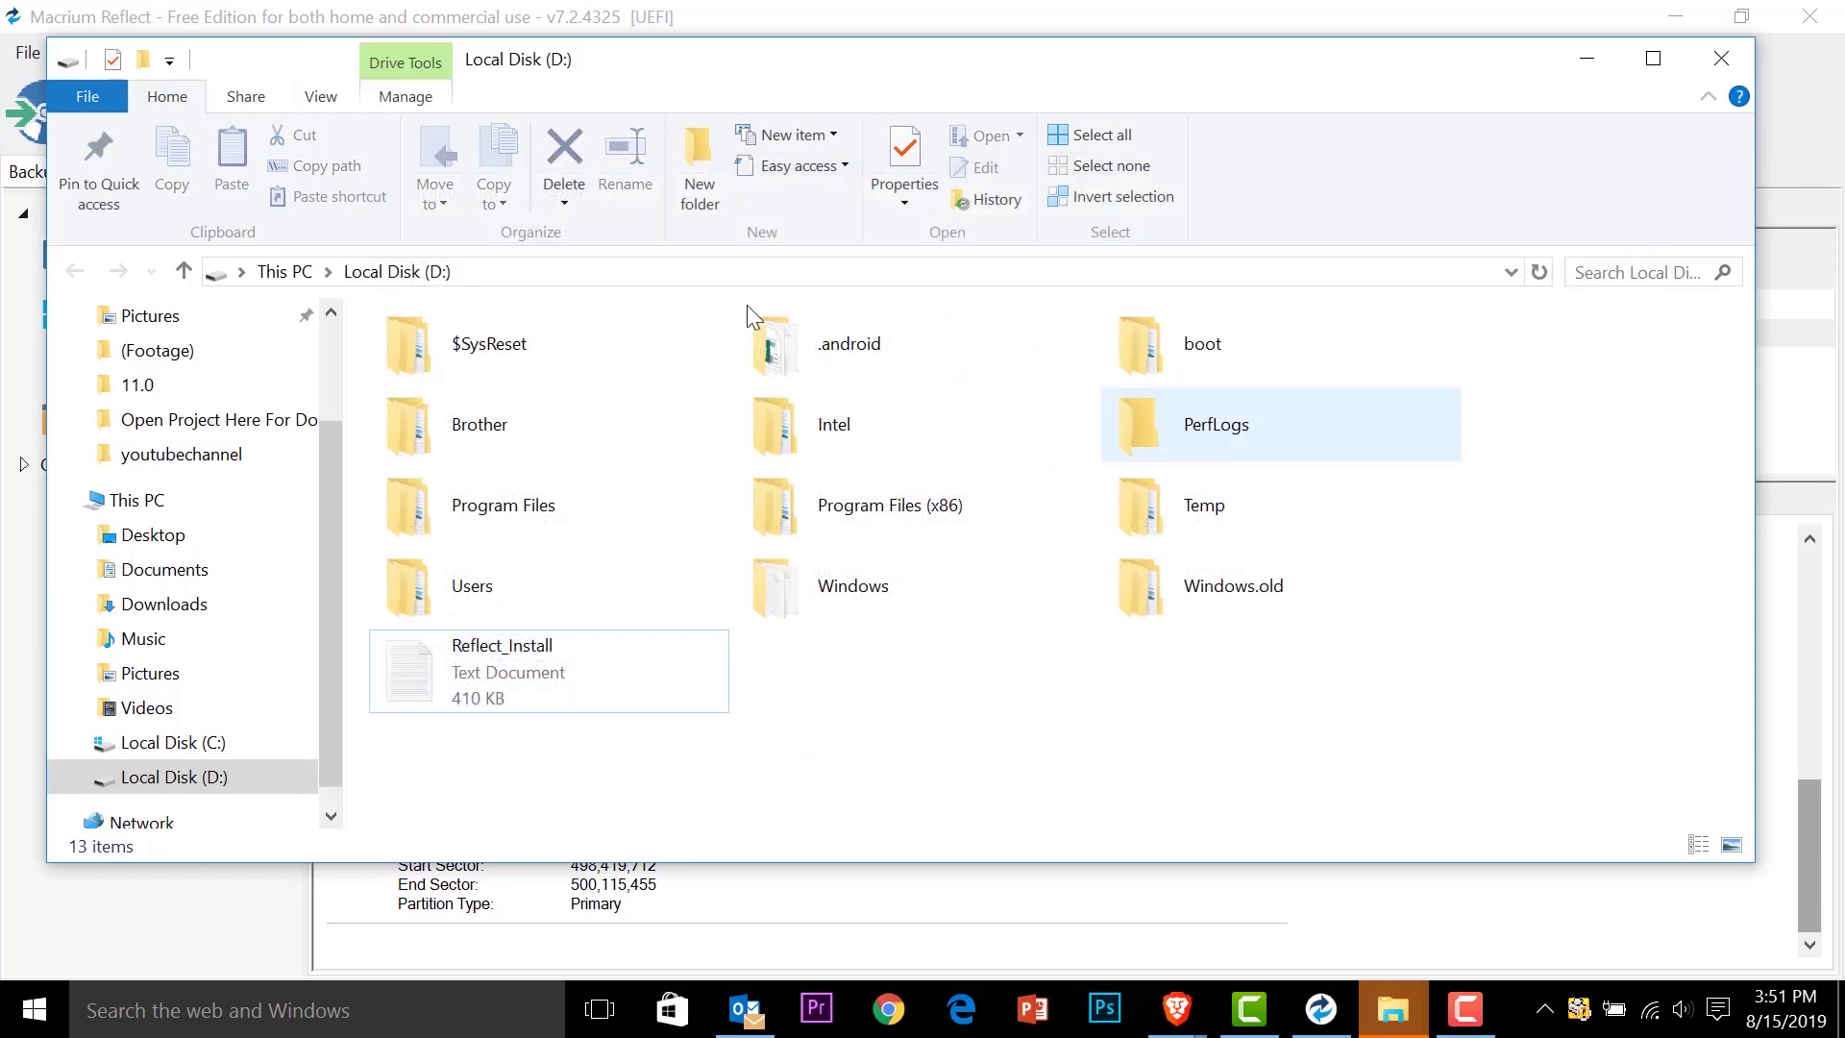
Step: Browse Local Disk (C:), then return to This PC and select the C: and D: drives
left_click(190, 745)
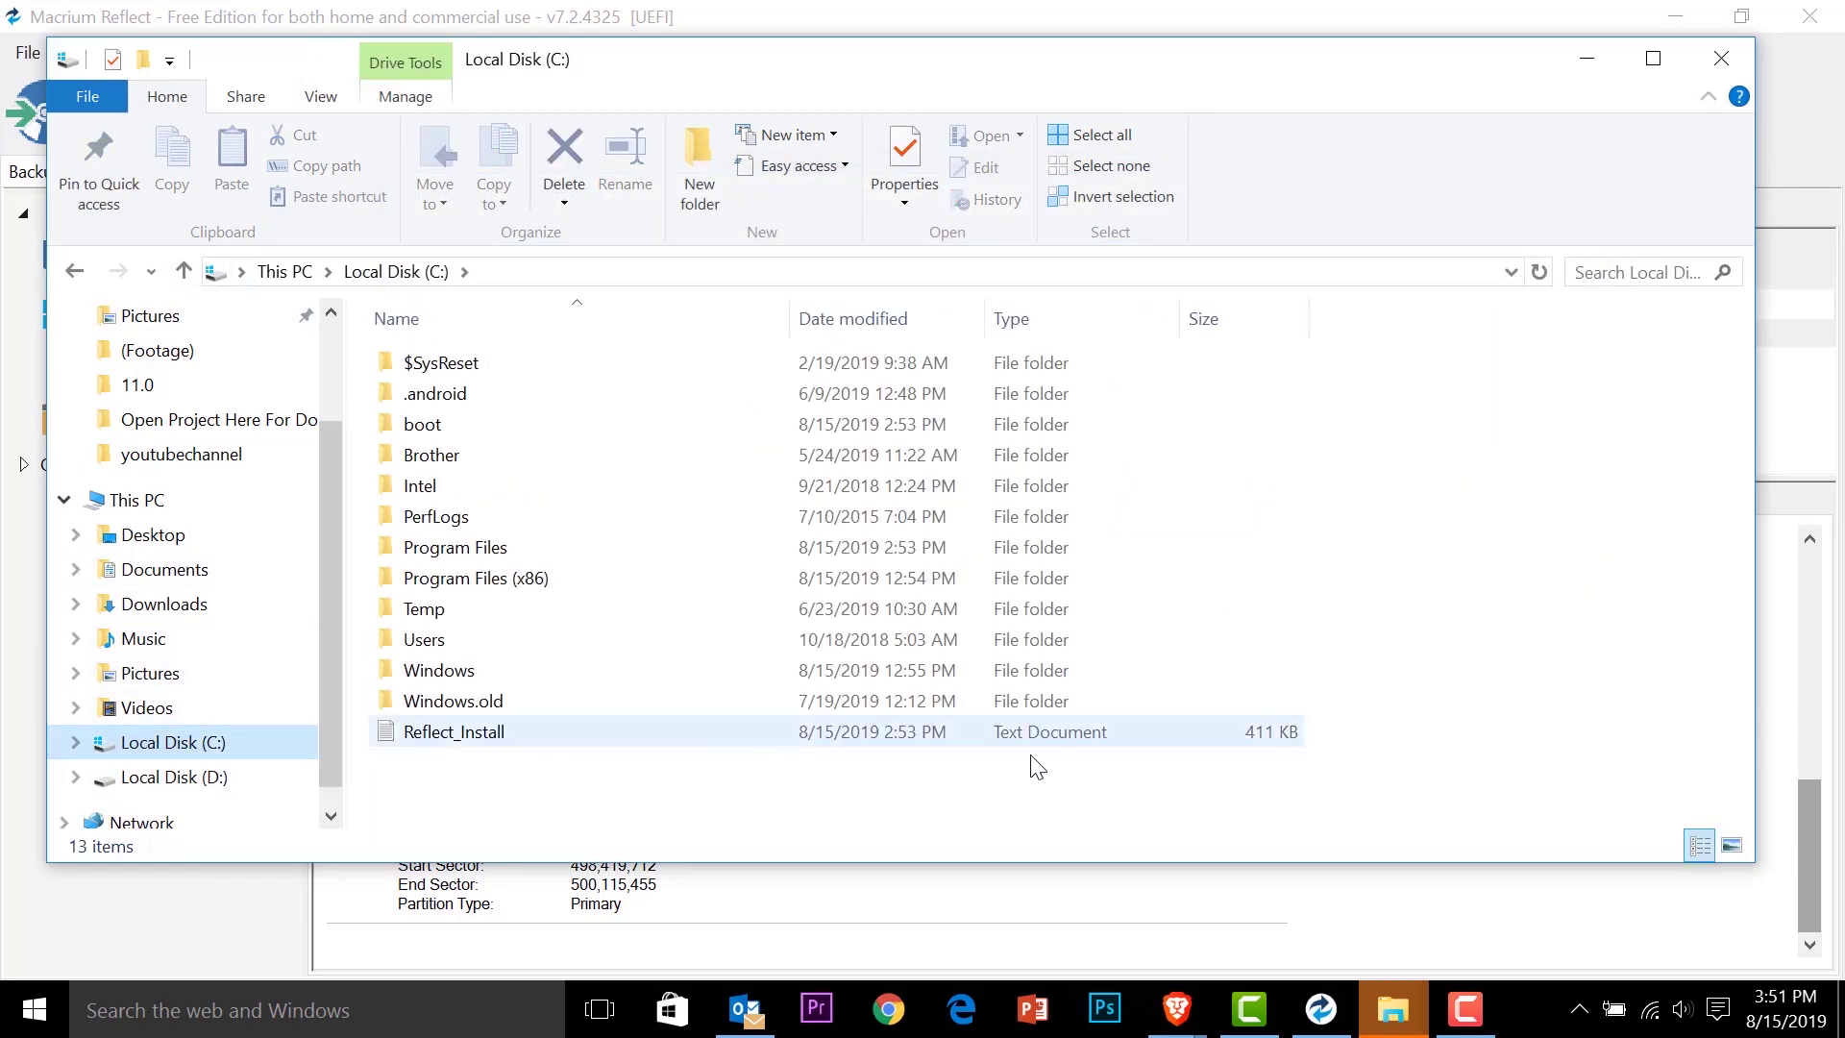
left_click(284, 272)
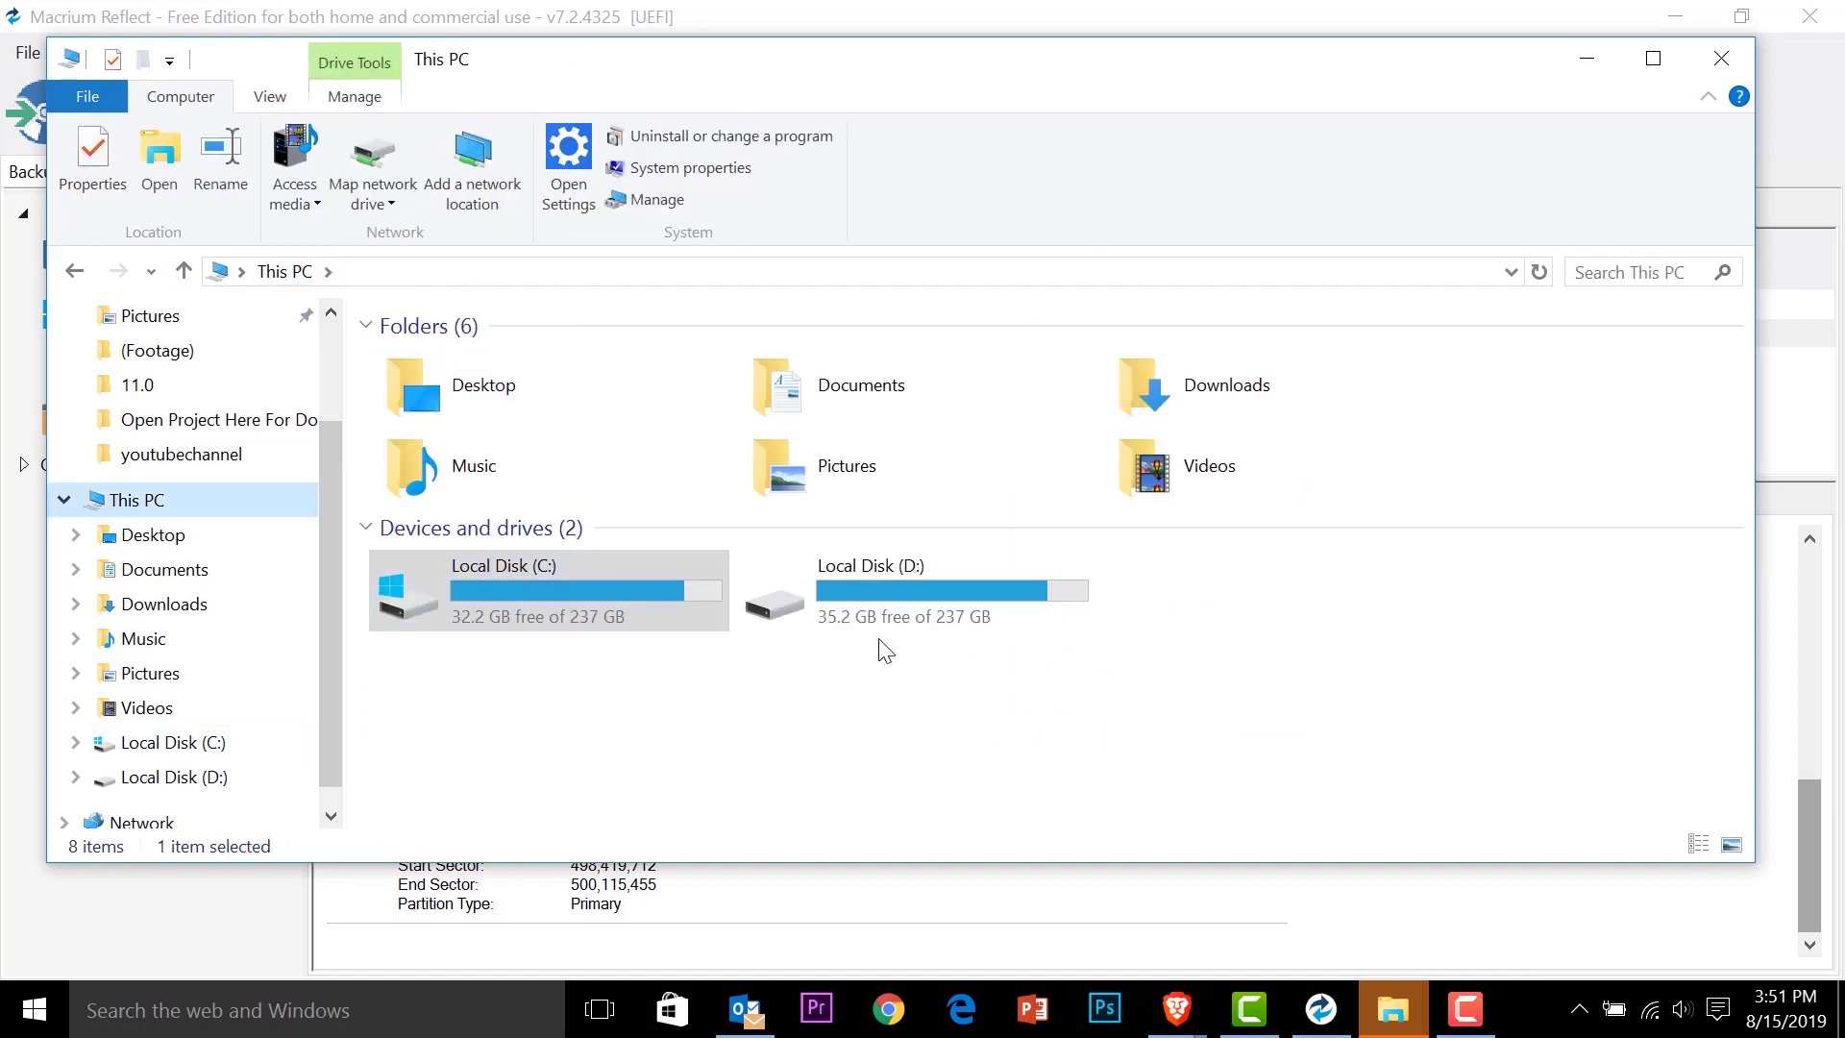
left_click(880, 604)
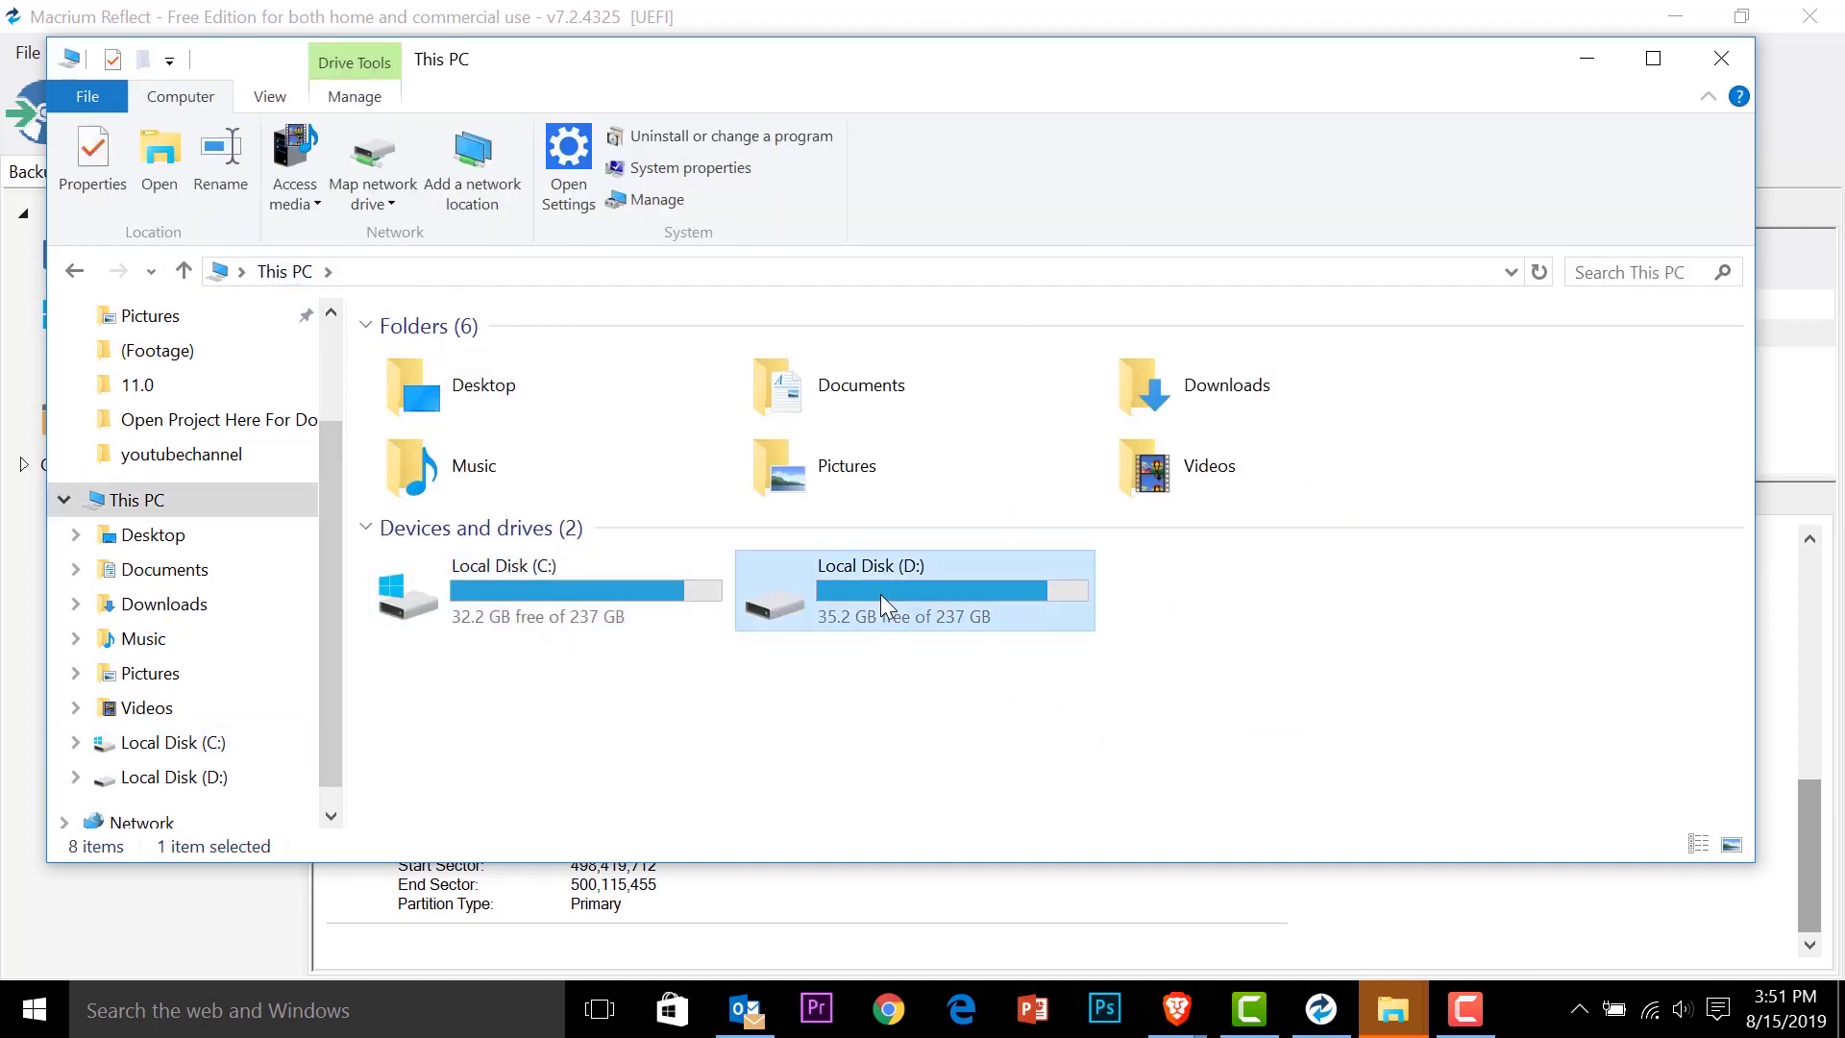
left_click(578, 611)
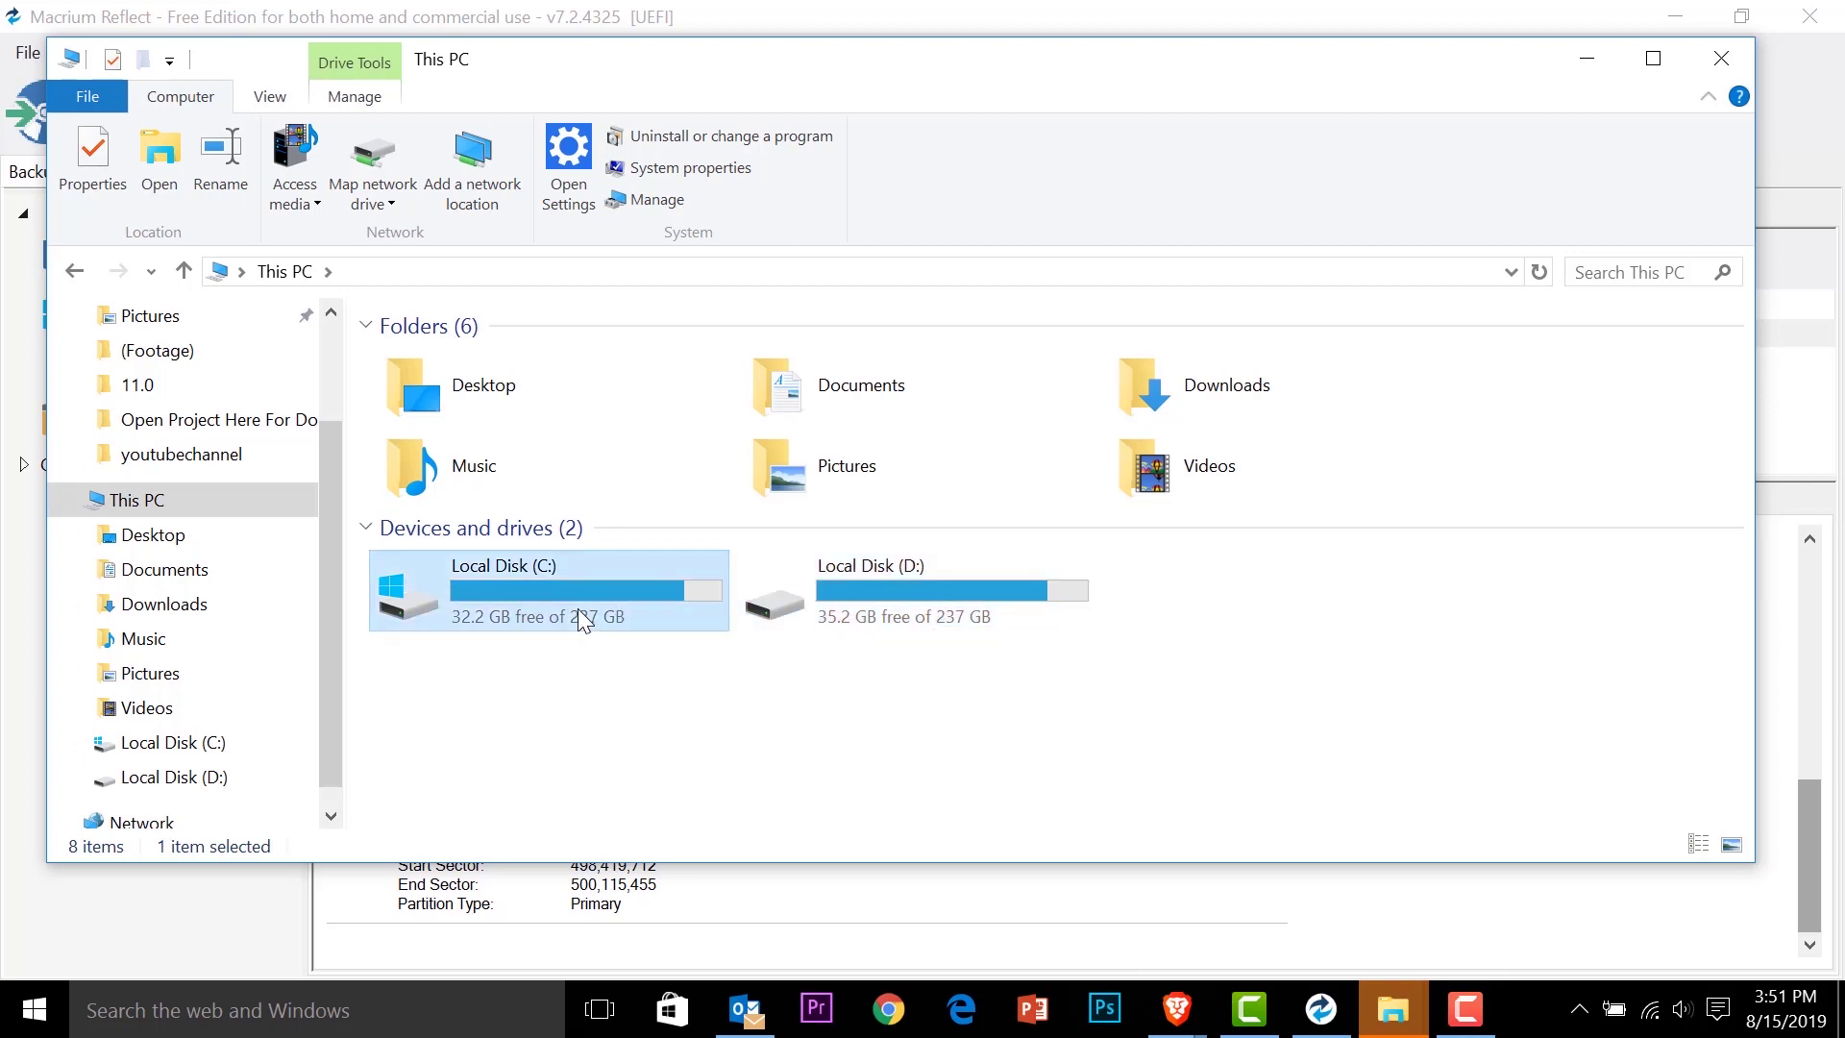
left_click(1023, 676)
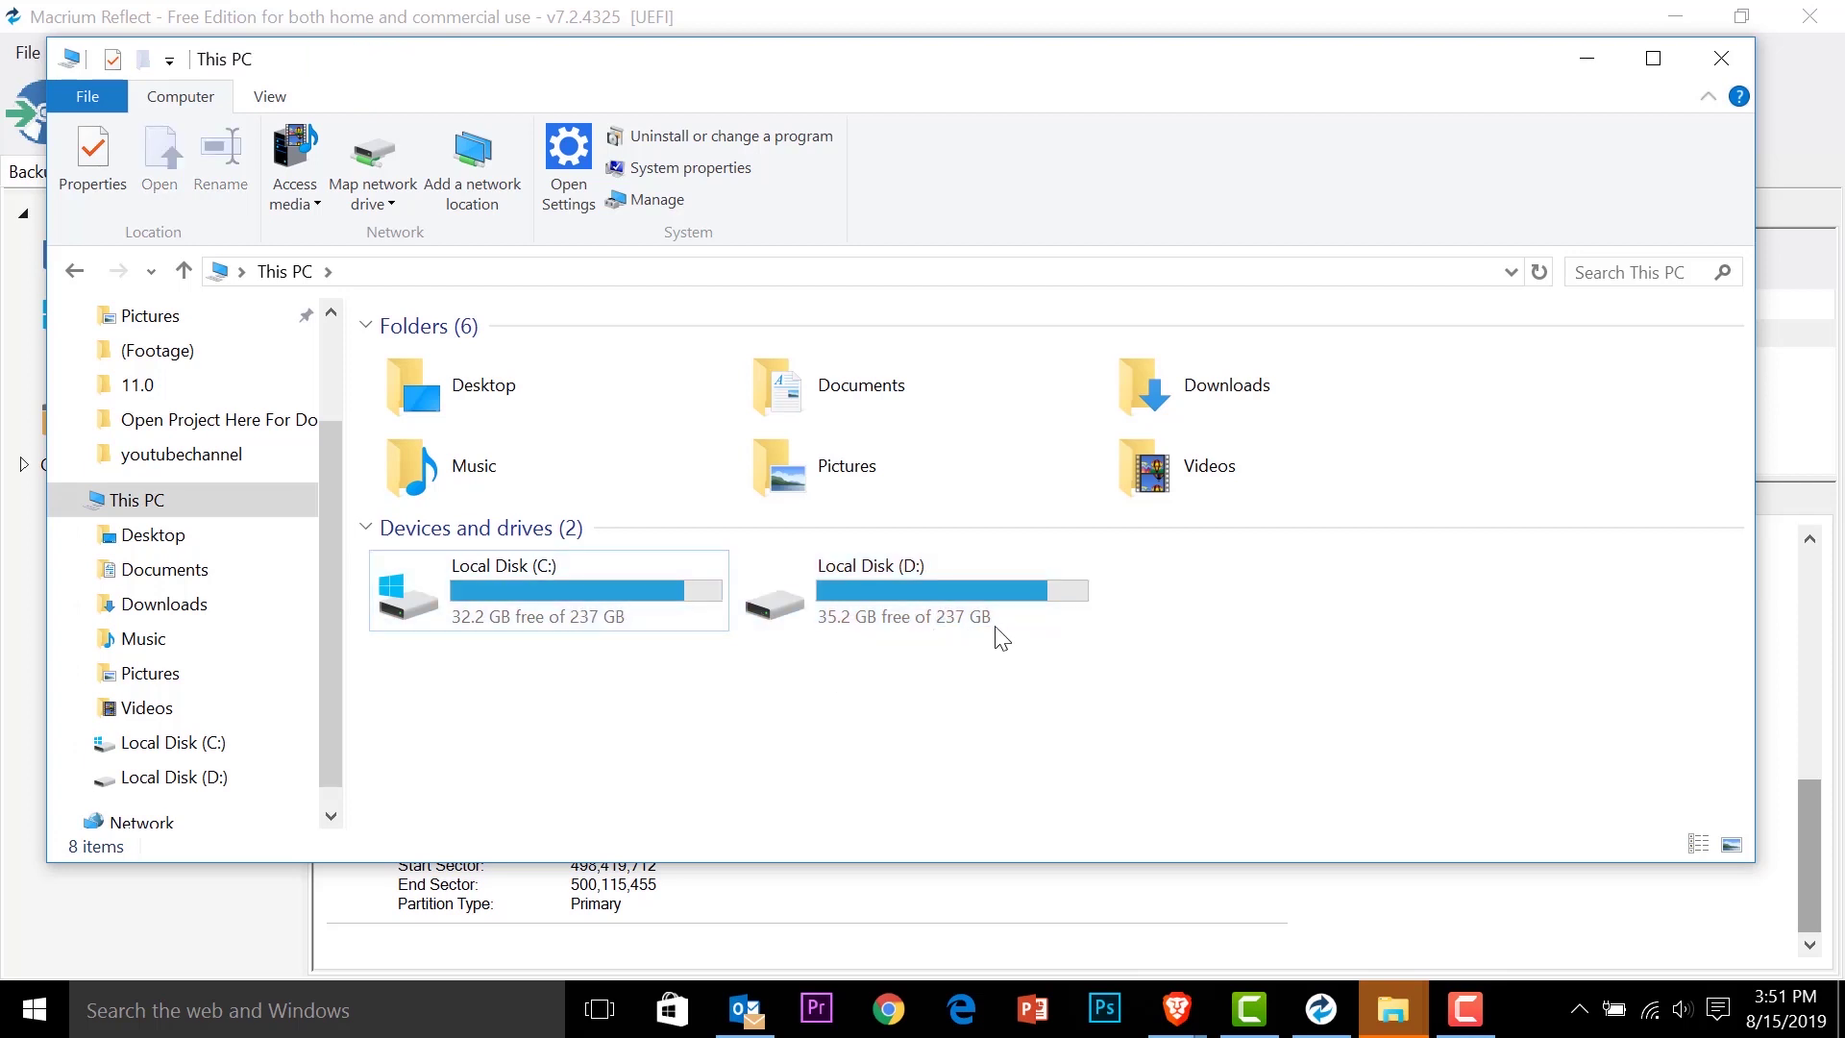
left_click(855, 586)
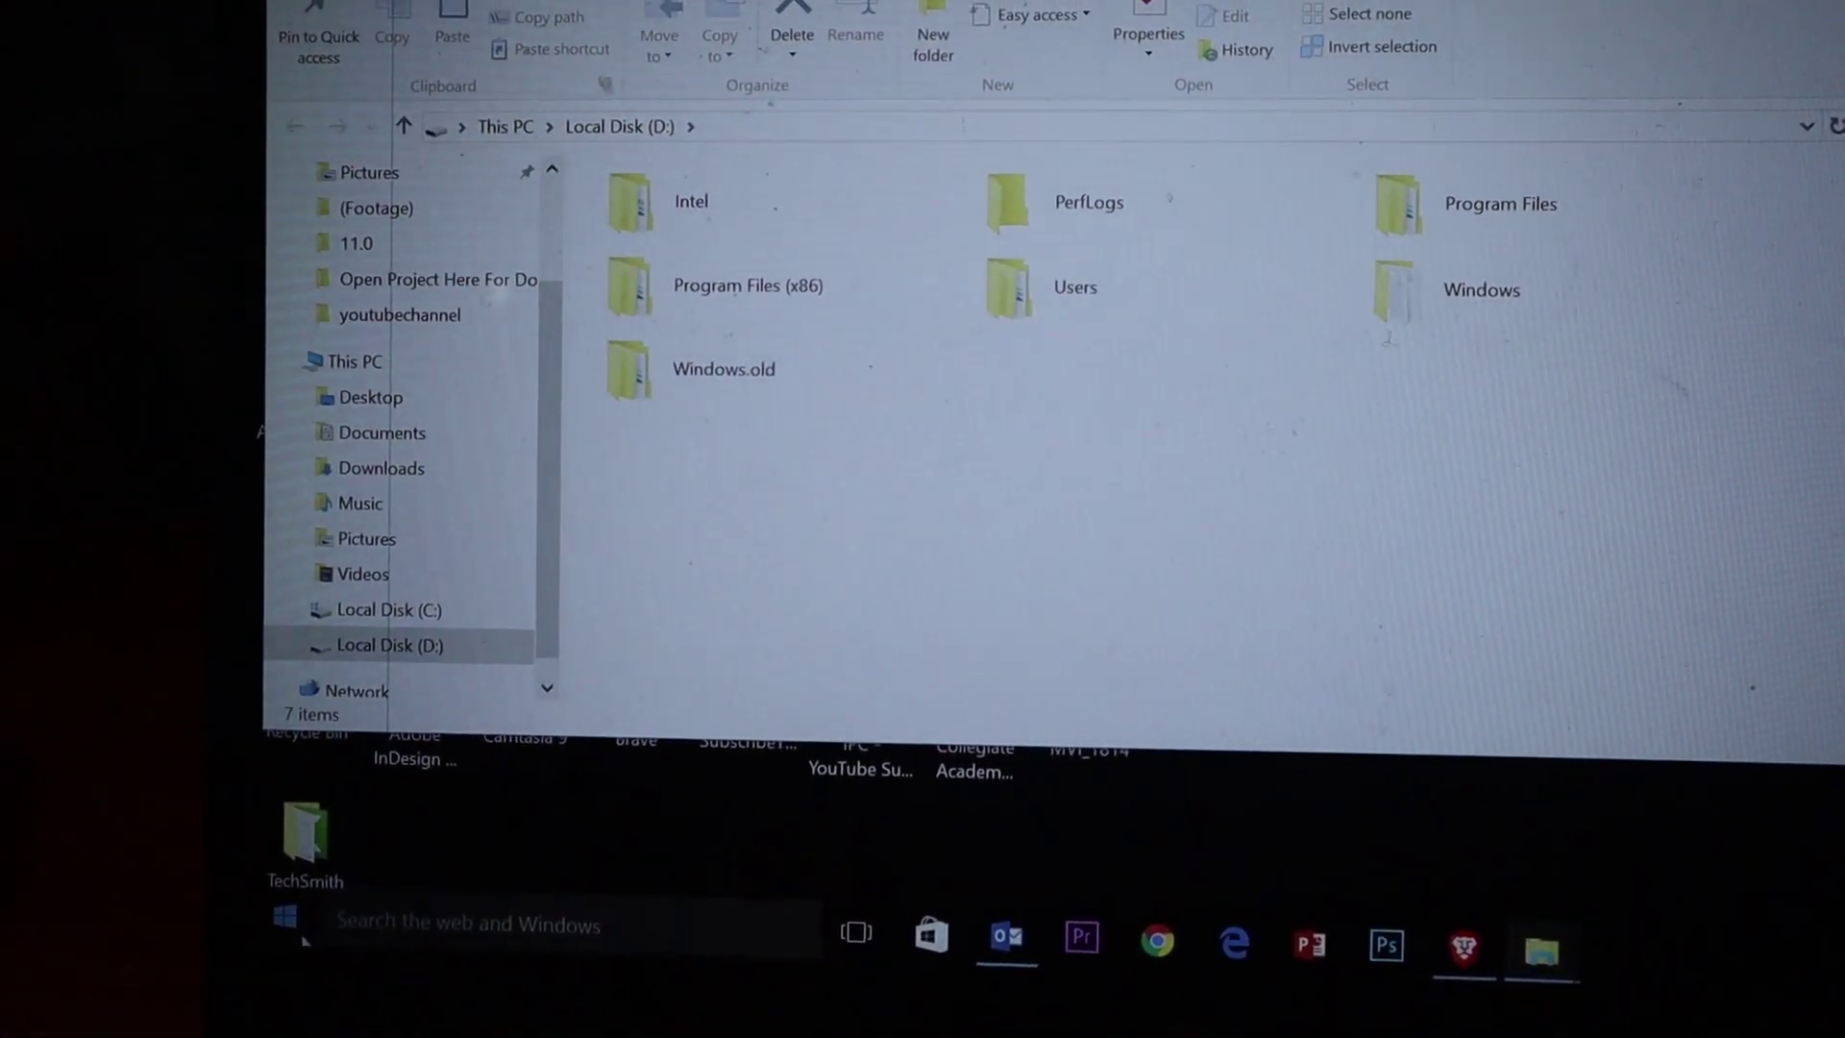
Step: Restart the computer from the Start menu's power options
left_click(280, 896)
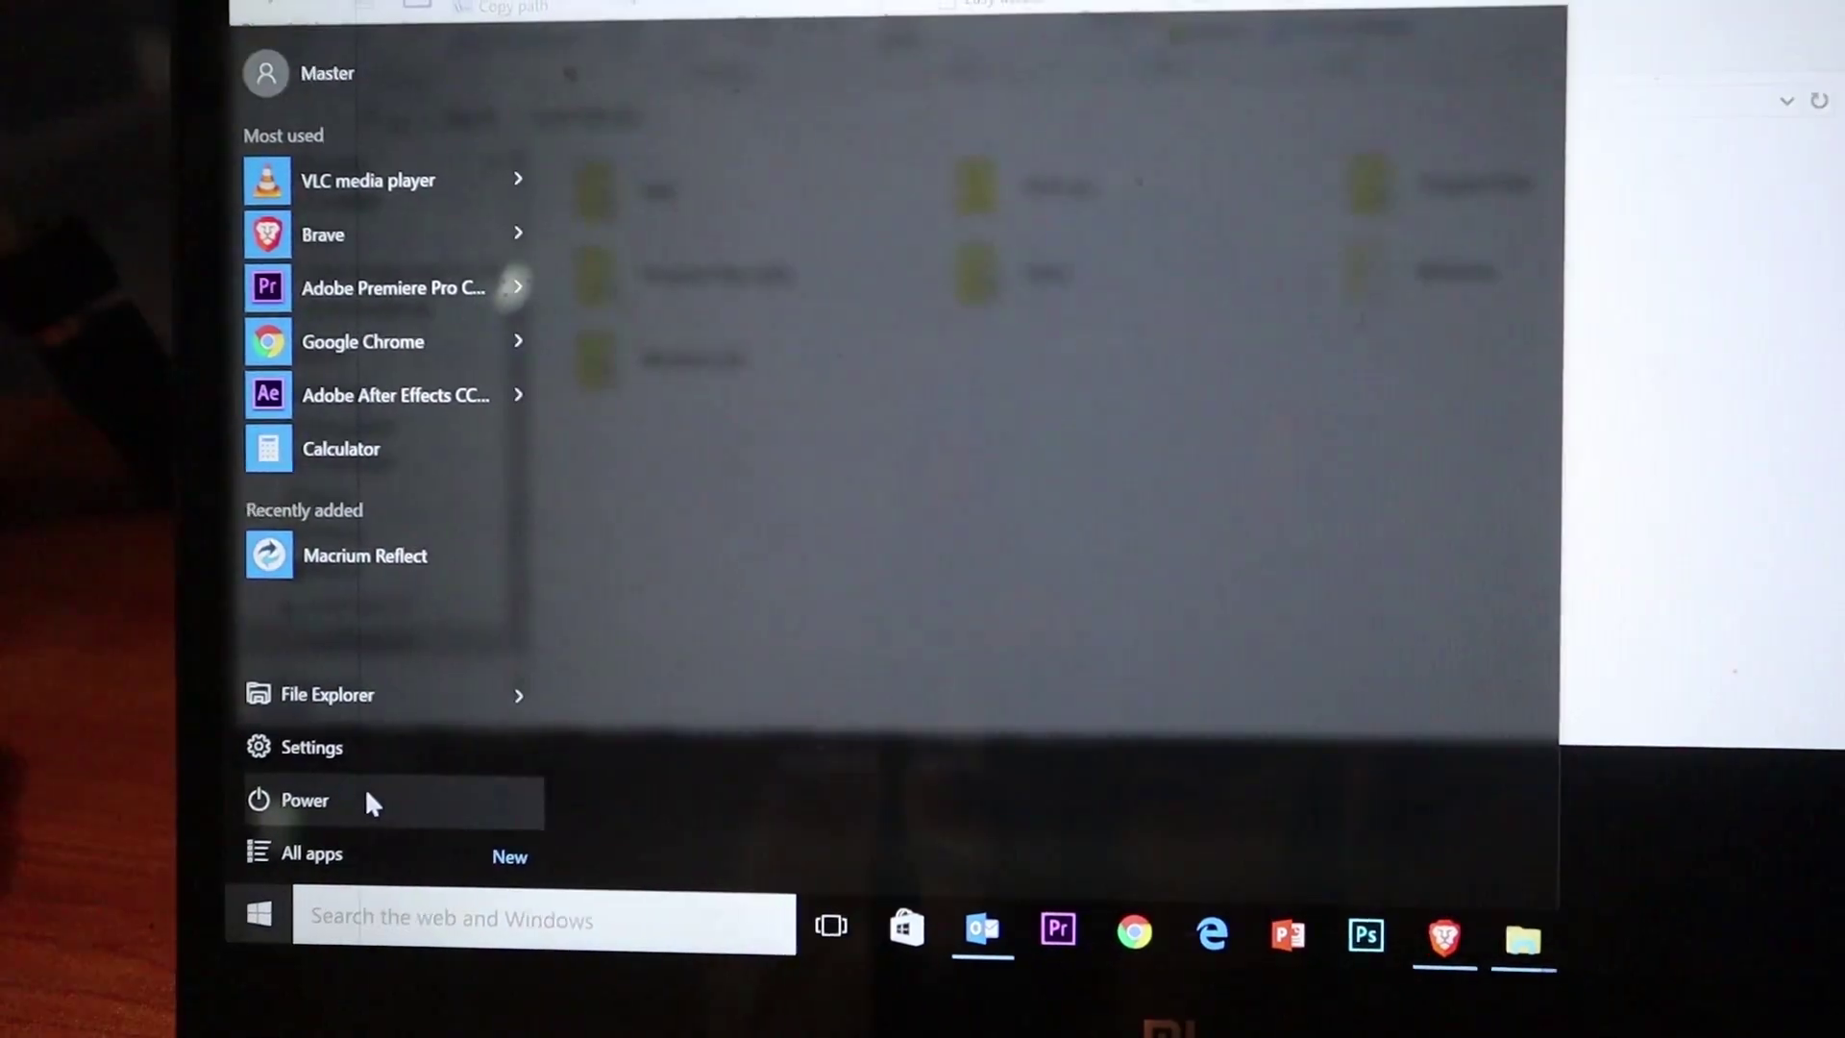
left_click(382, 794)
left_click(424, 729)
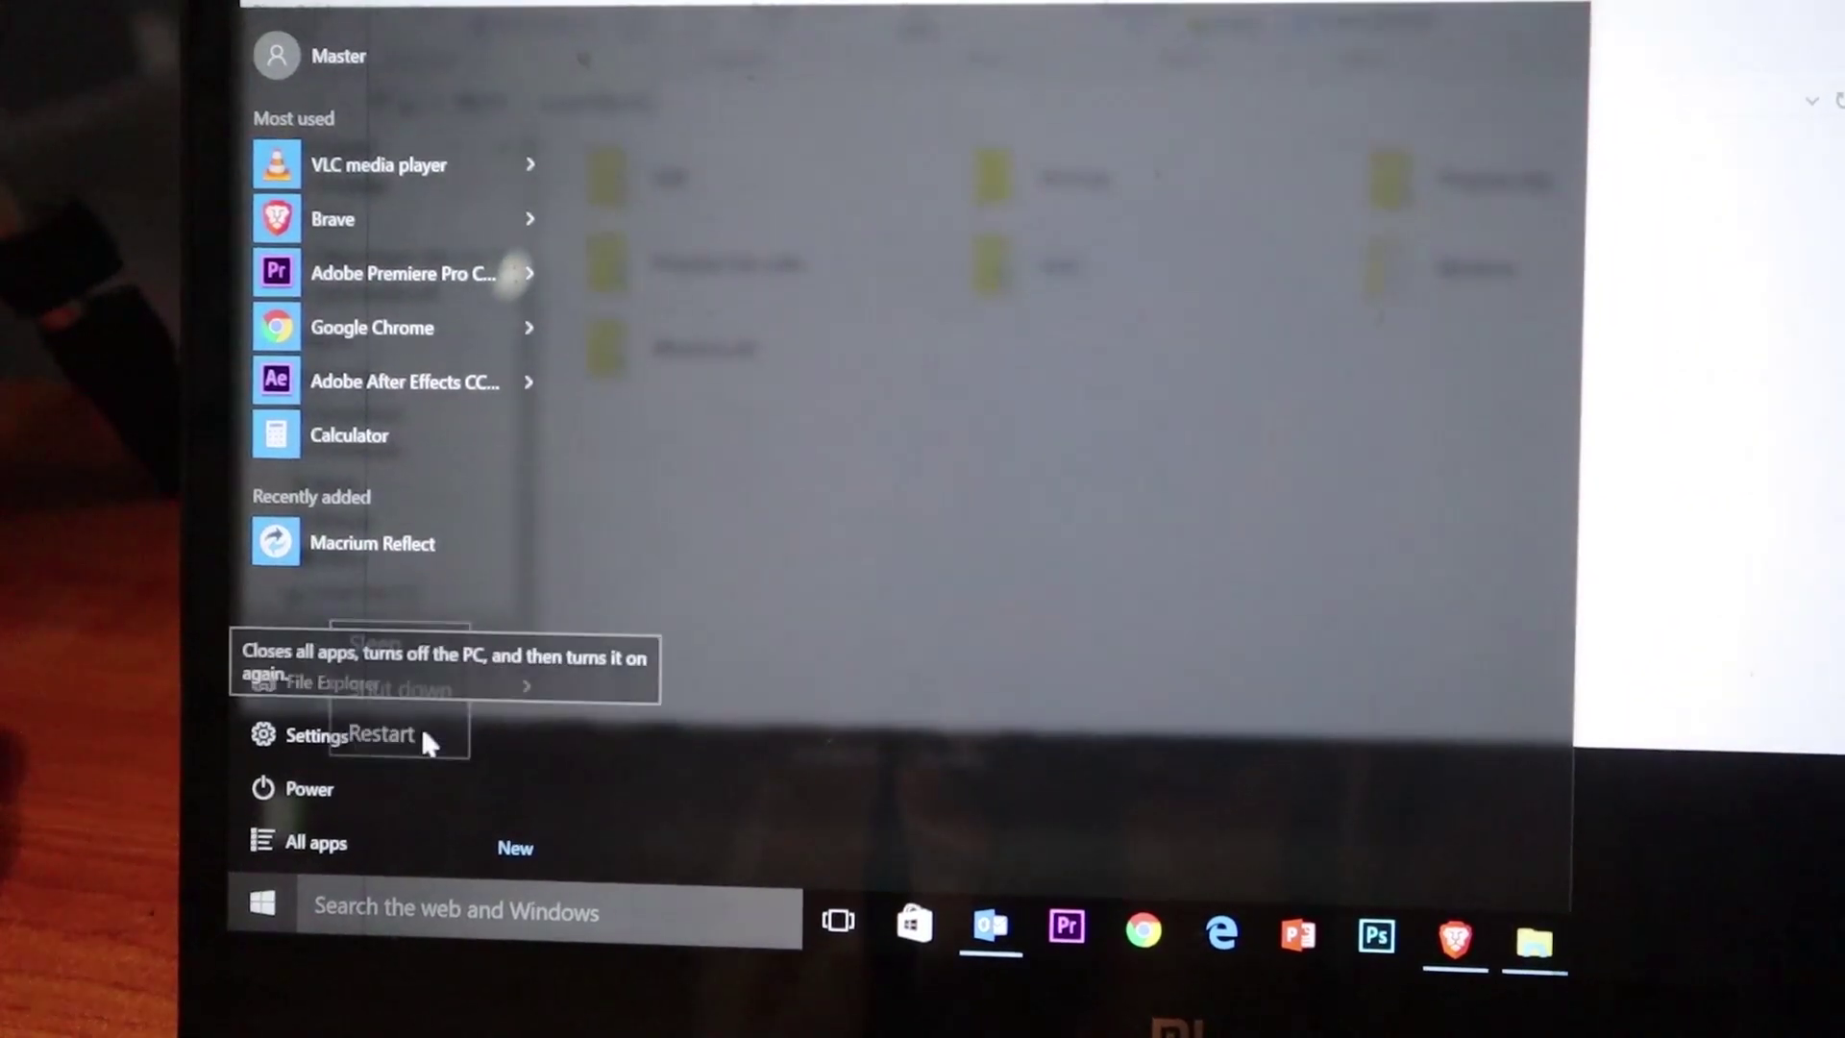